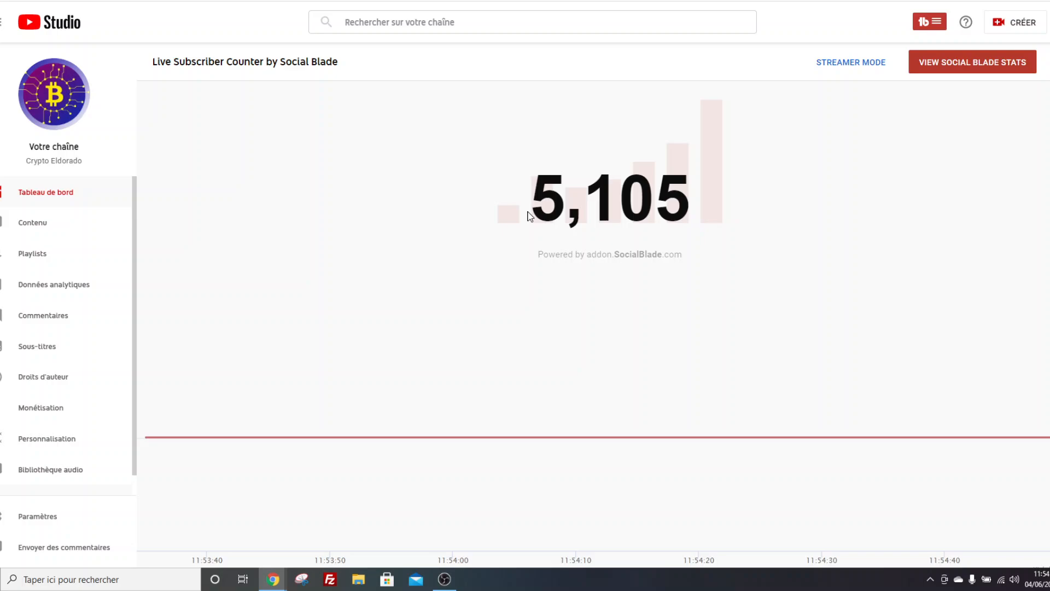
pyautogui.moveTo(528, 215); pyautogui.dragTo(684, 217)
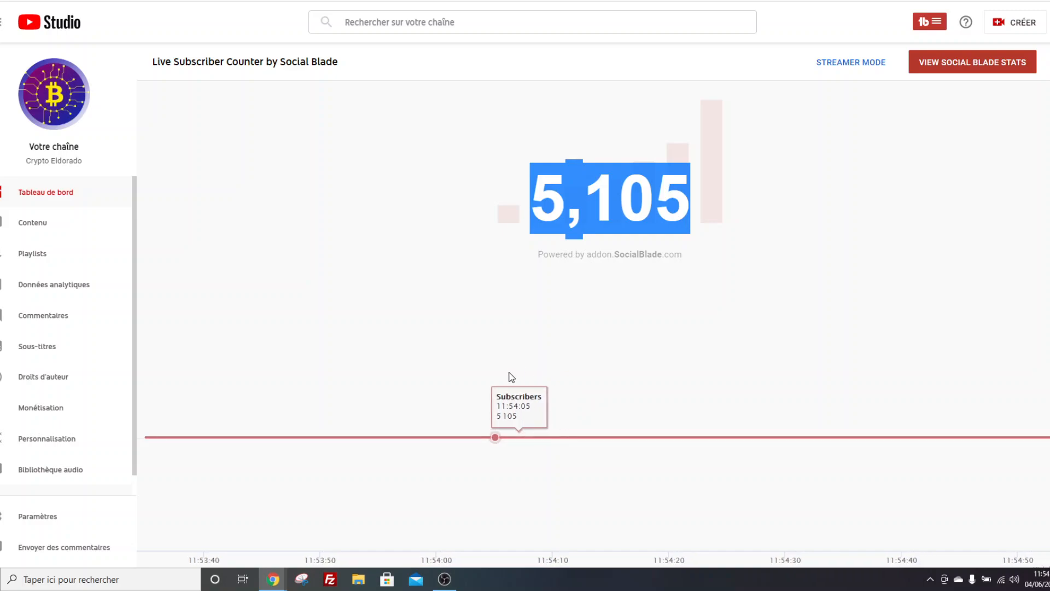
pyautogui.click(605, 286)
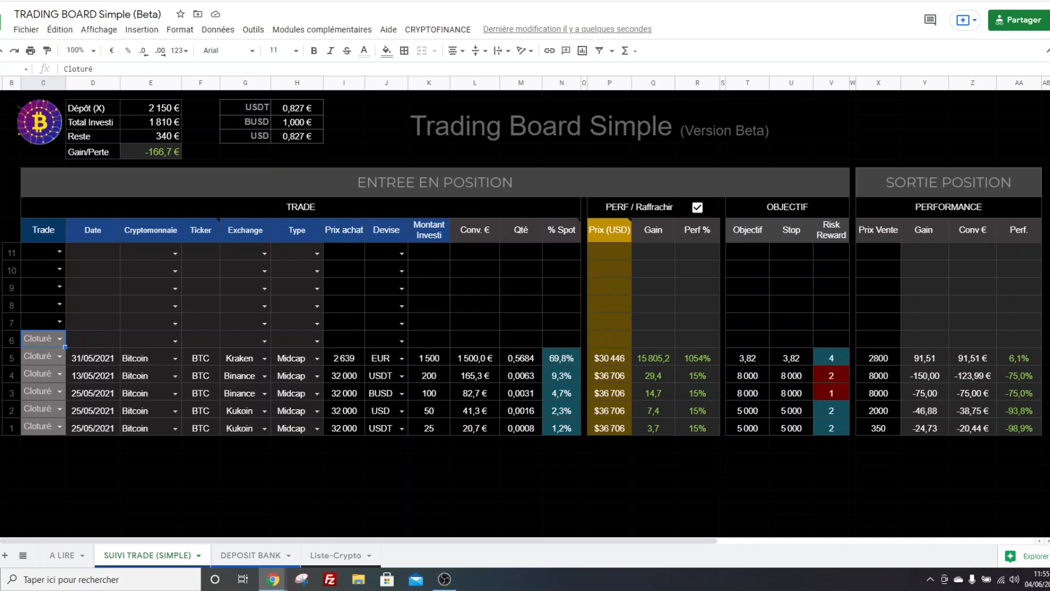
# Switch to the AVAX / TetherUS daily chart in TradingView and look over the planned long position
pyautogui.click(59, 1)
pyautogui.scroll(3, 547, 385)
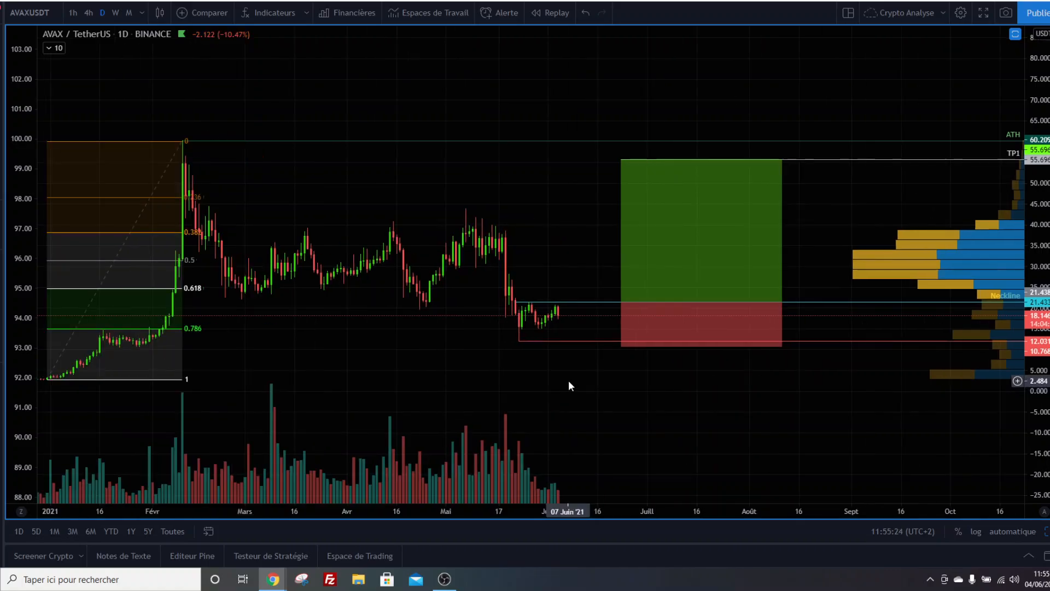
pyautogui.moveTo(1043, 406); pyautogui.dragTo(1043, 385)
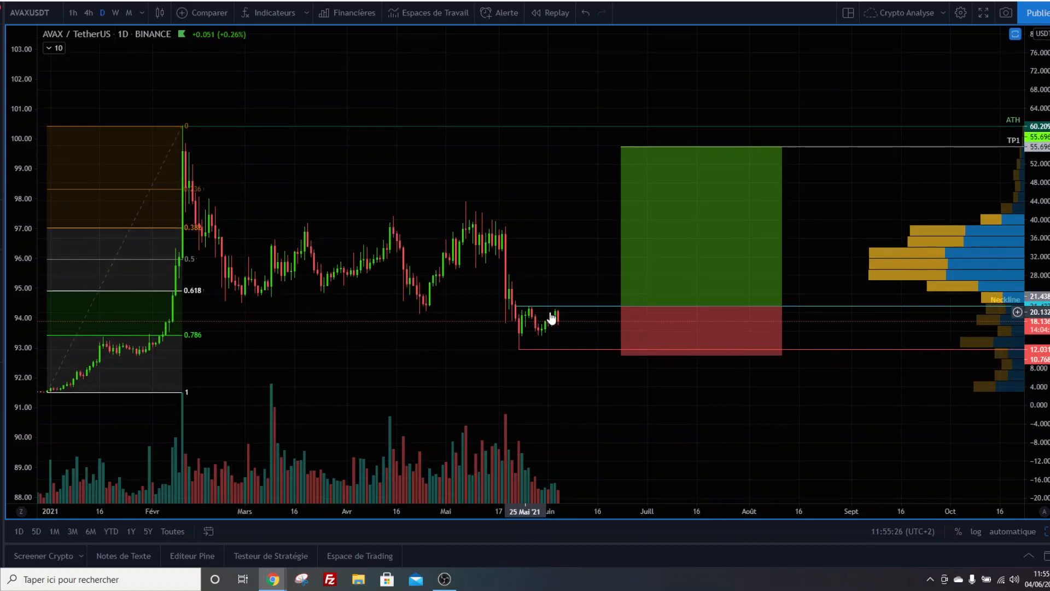
pyautogui.click(643, 157)
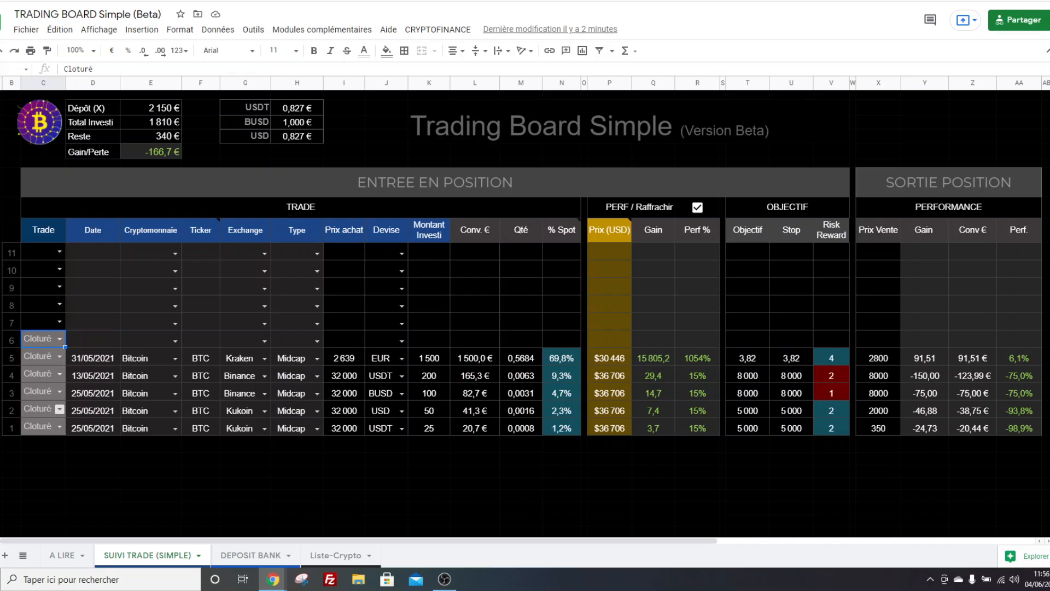
pyautogui.hotkey('alt', 'Tab')
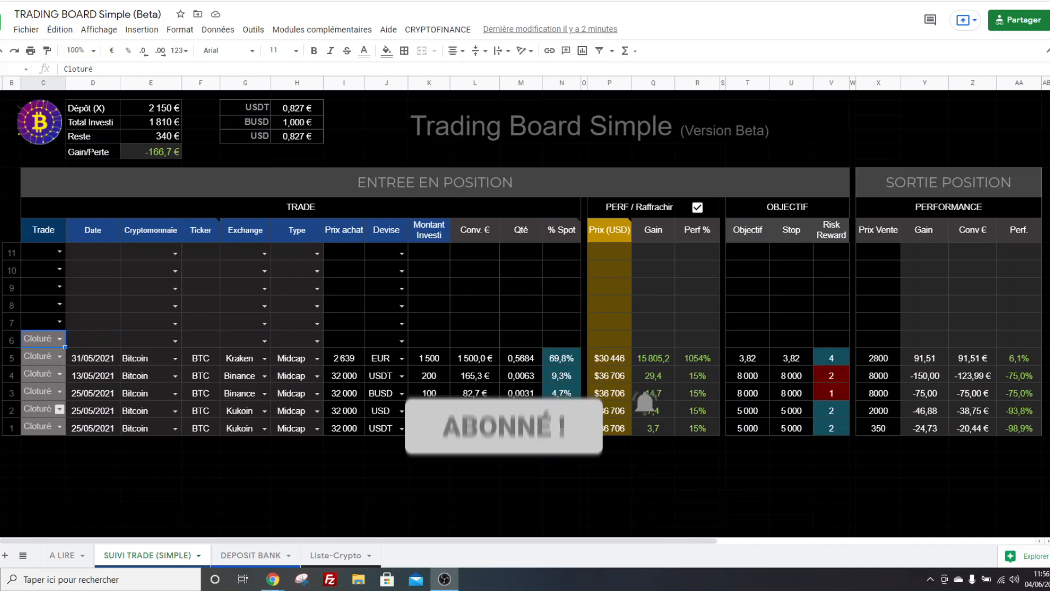
pyautogui.hotkey('alt', 'Tab')
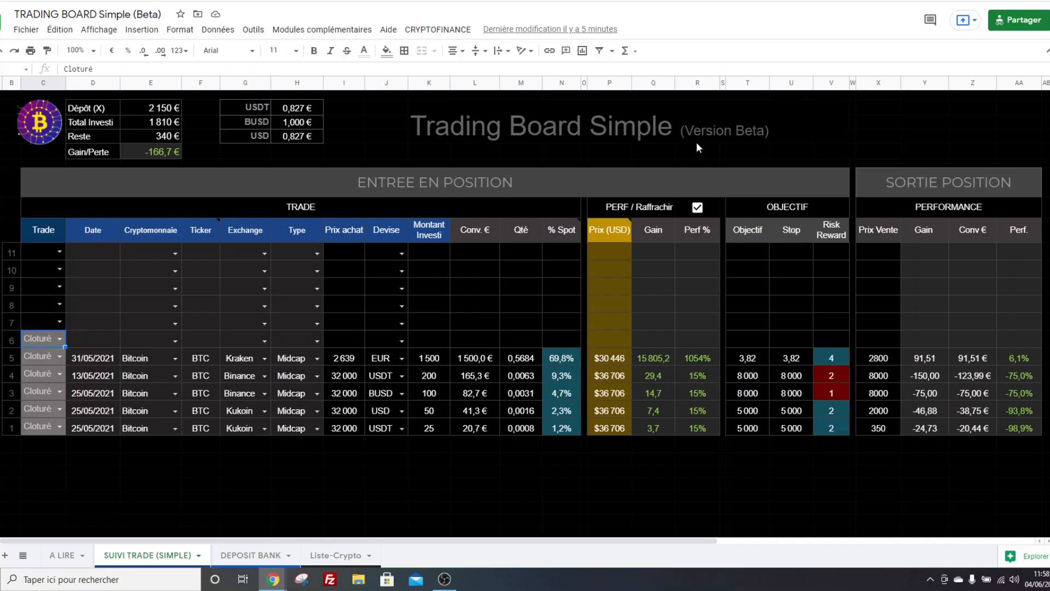
# Examine the trade tracking sheet's title, its entry and exit columns, and the note attached to the Ticker header
pyautogui.click(690, 129)
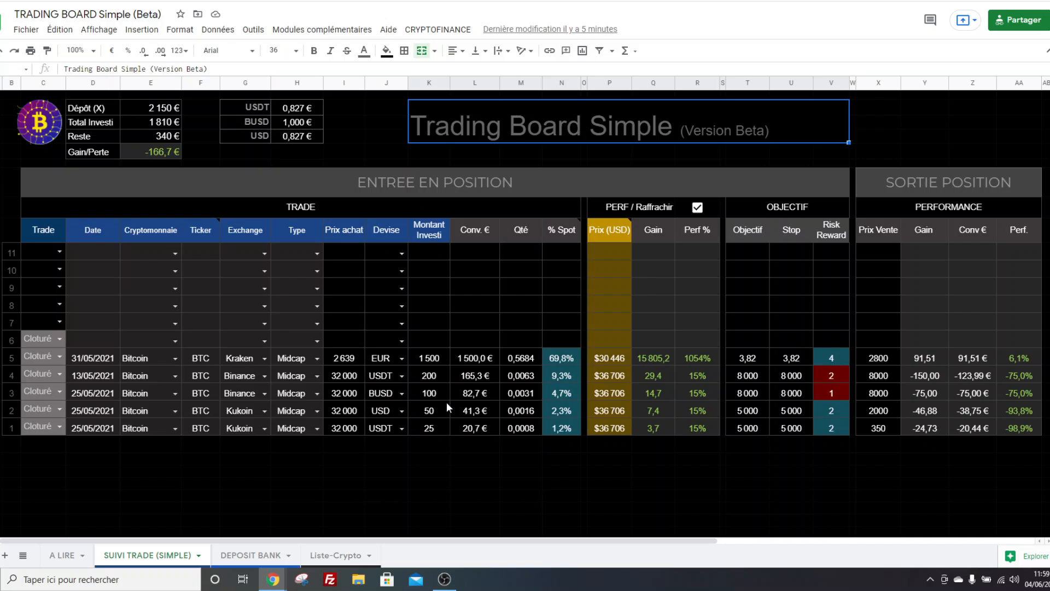
pyautogui.click(415, 459)
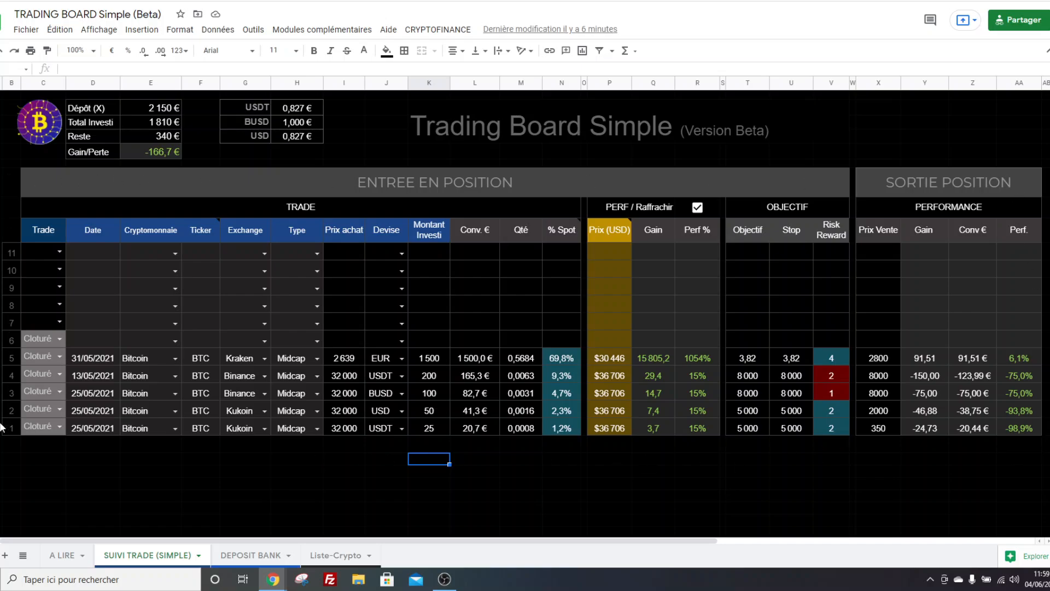
pyautogui.moveTo(365, 540); pyautogui.dragTo(640, 541)
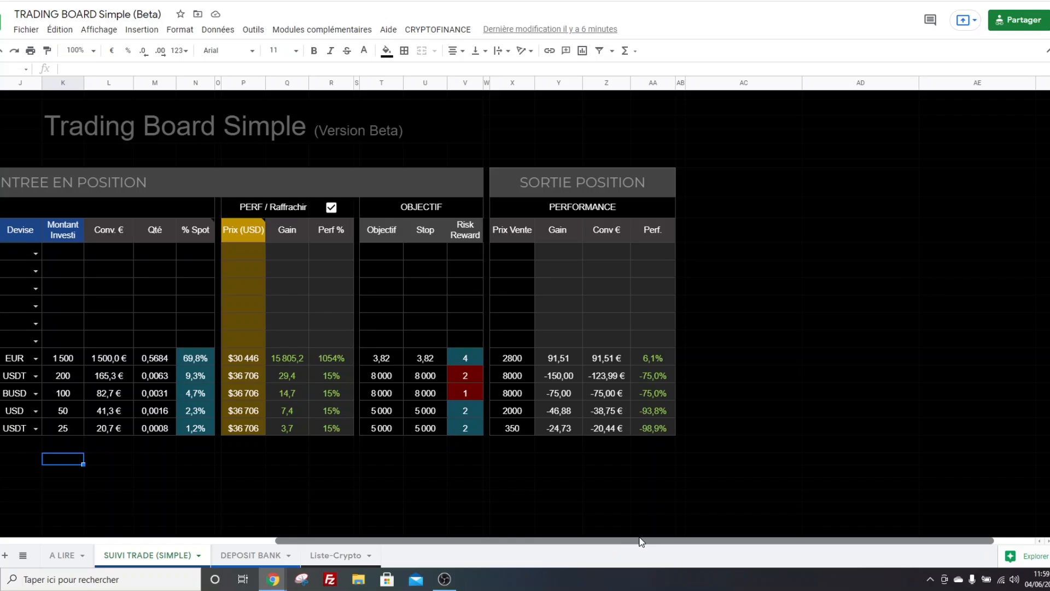
pyautogui.moveTo(641, 542); pyautogui.dragTo(366, 542)
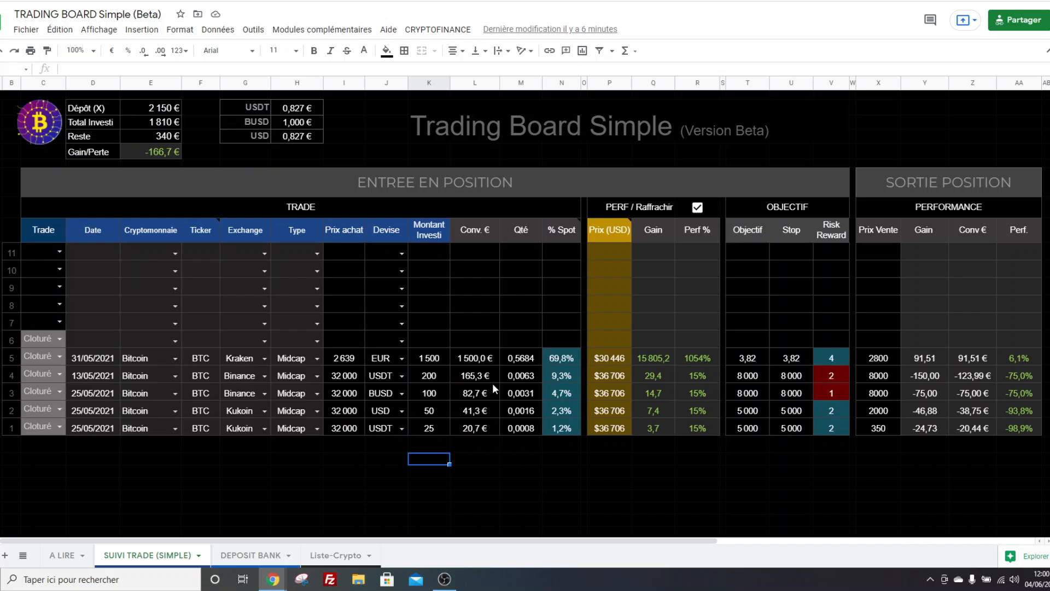
pyautogui.click(54, 232)
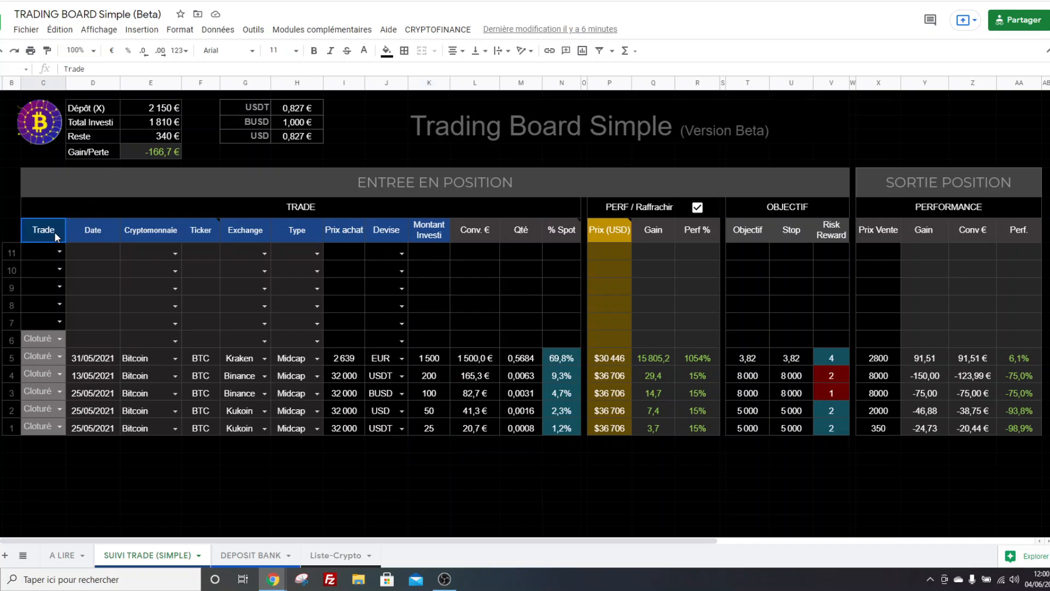
pyautogui.moveTo(242, 225)
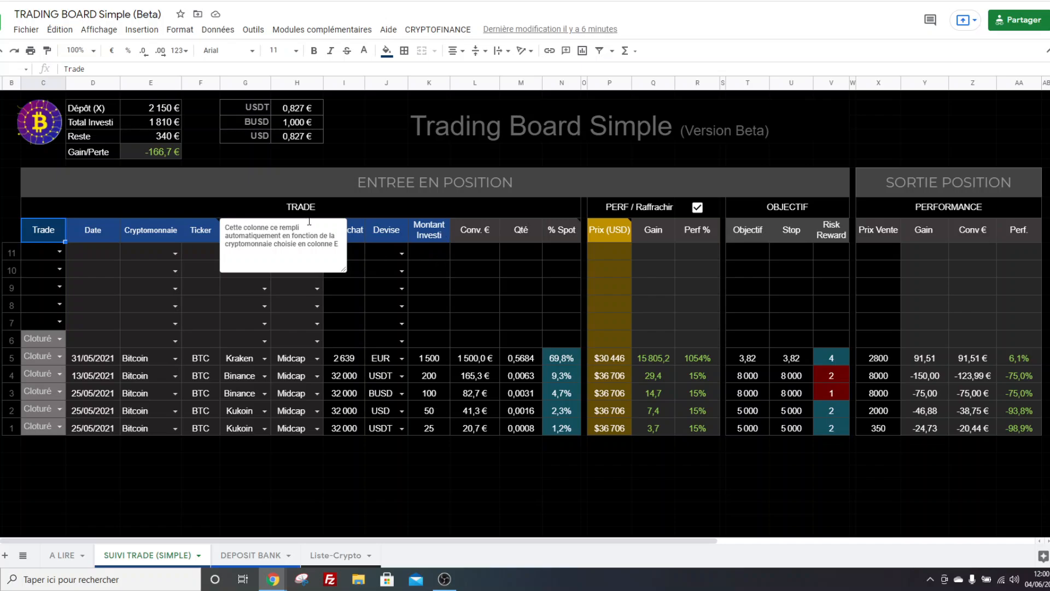
pyautogui.click(242, 213)
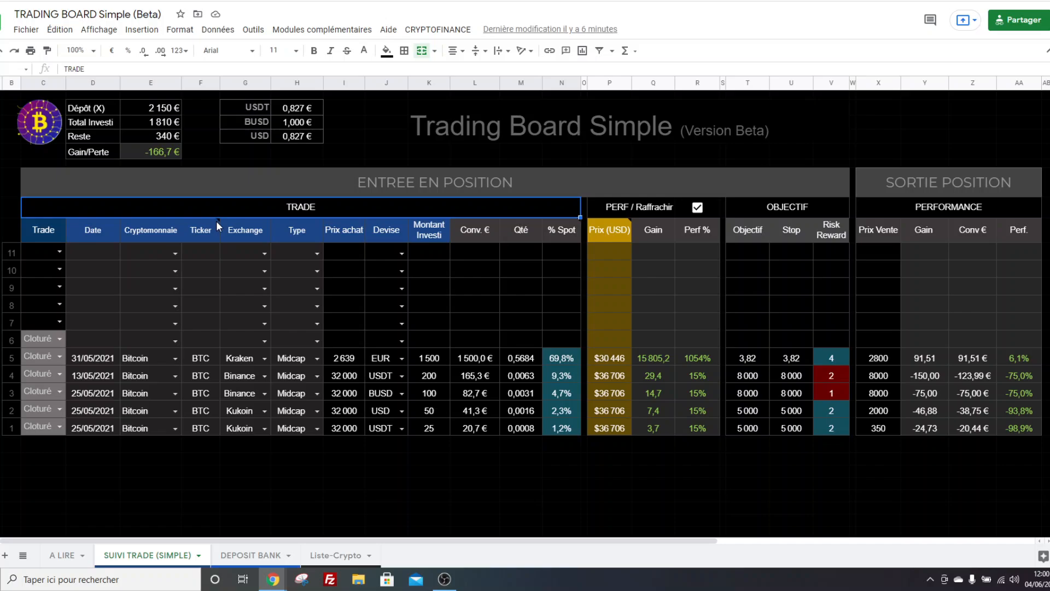
pyautogui.moveTo(217, 231)
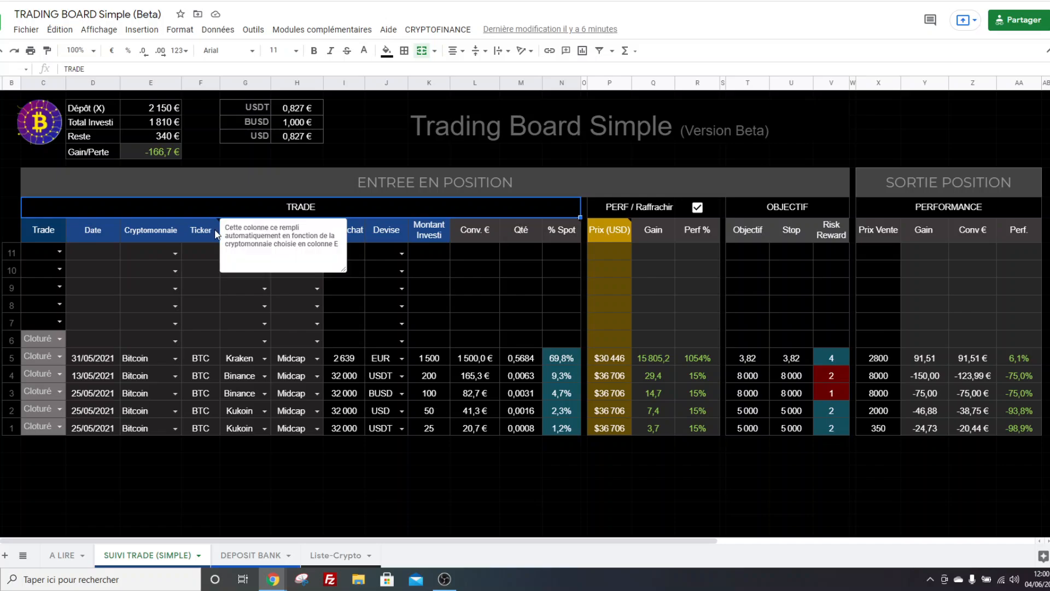
pyautogui.moveTo(627, 229)
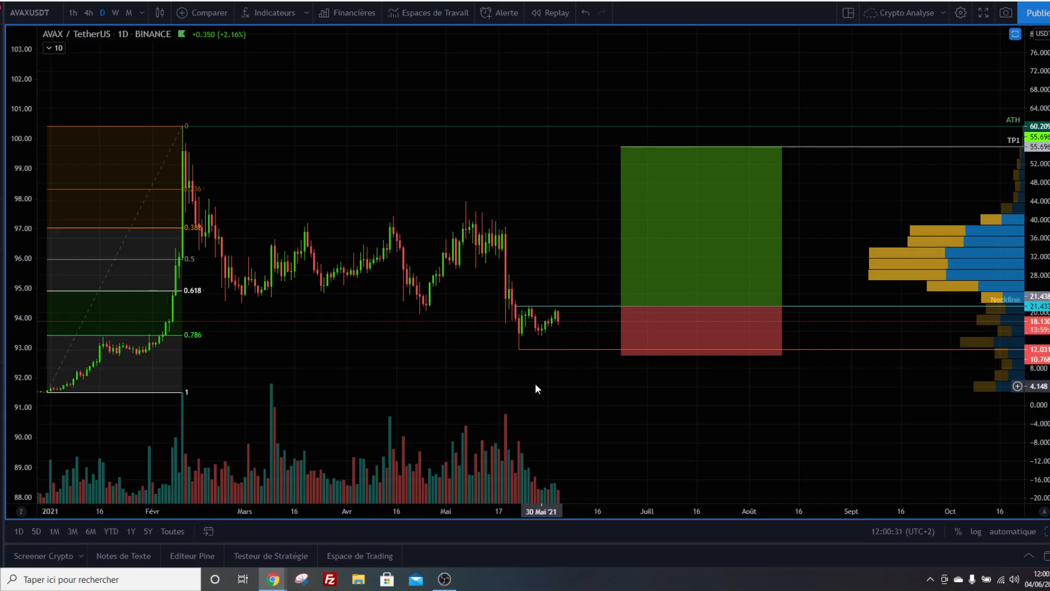
# Switch to the AVAX / TetherUS chart and look up the AVAXUSDT listings in the symbol search
pyautogui.moveTo(535, 386); pyautogui.dragTo(627, 385)
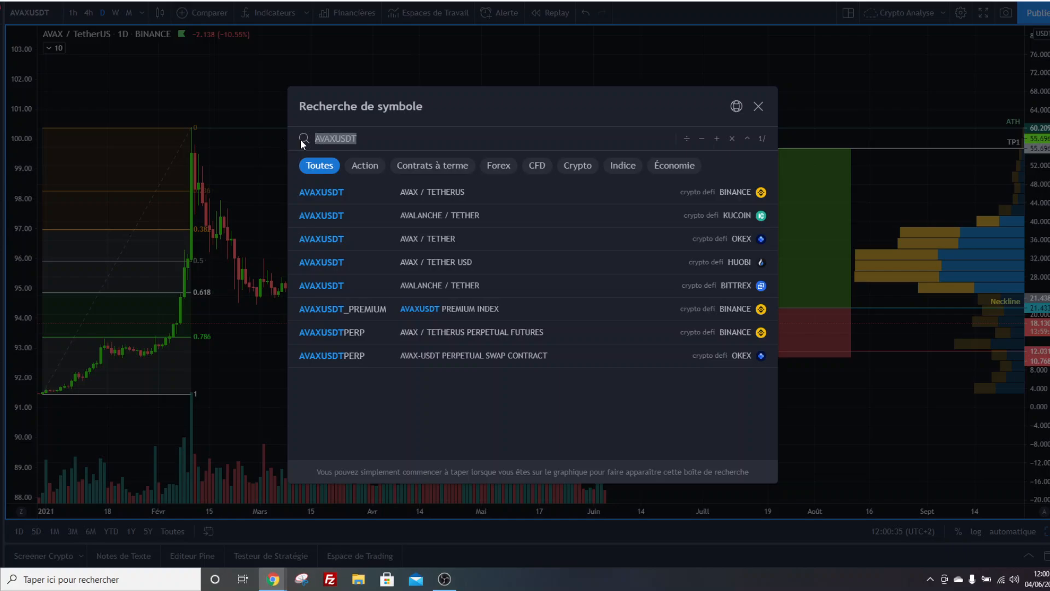
pyautogui.click(300, 140)
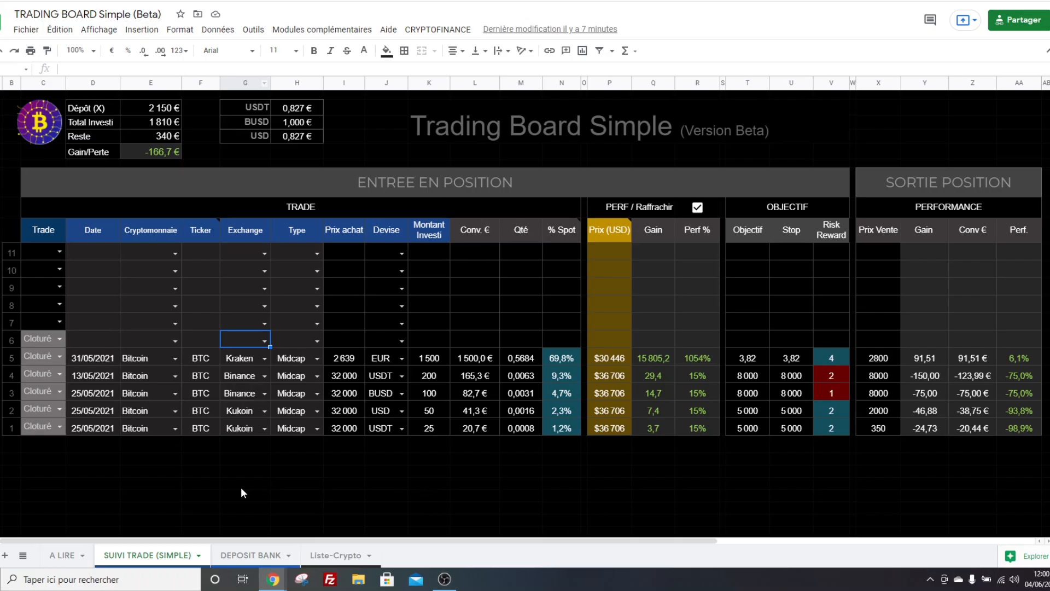
# Return to the trading board spreadsheet and set the status of trade 6 to En cours
pyautogui.click(59, 337)
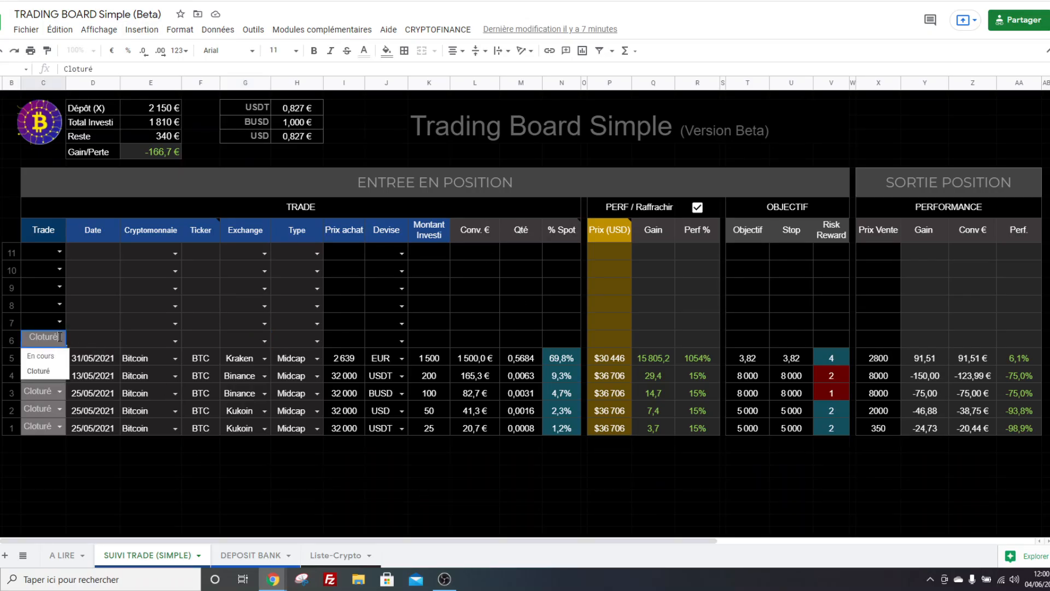
pyautogui.click(41, 356)
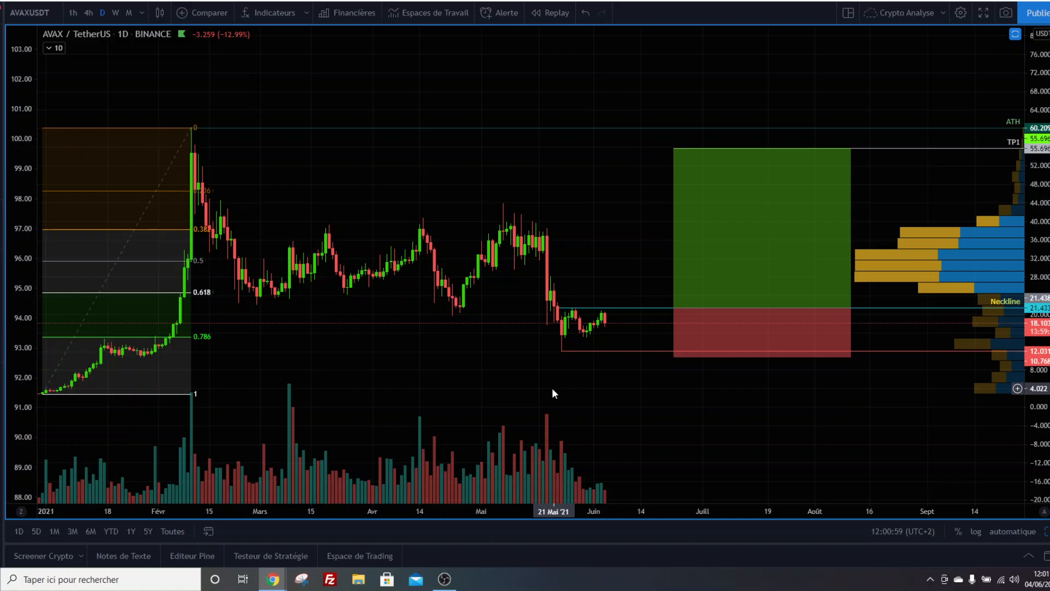
# Examine the AVAX / TetherUS daily chart around the neckline and the long position's entry, target and stop levels
pyautogui.scroll(-2, 552, 393)
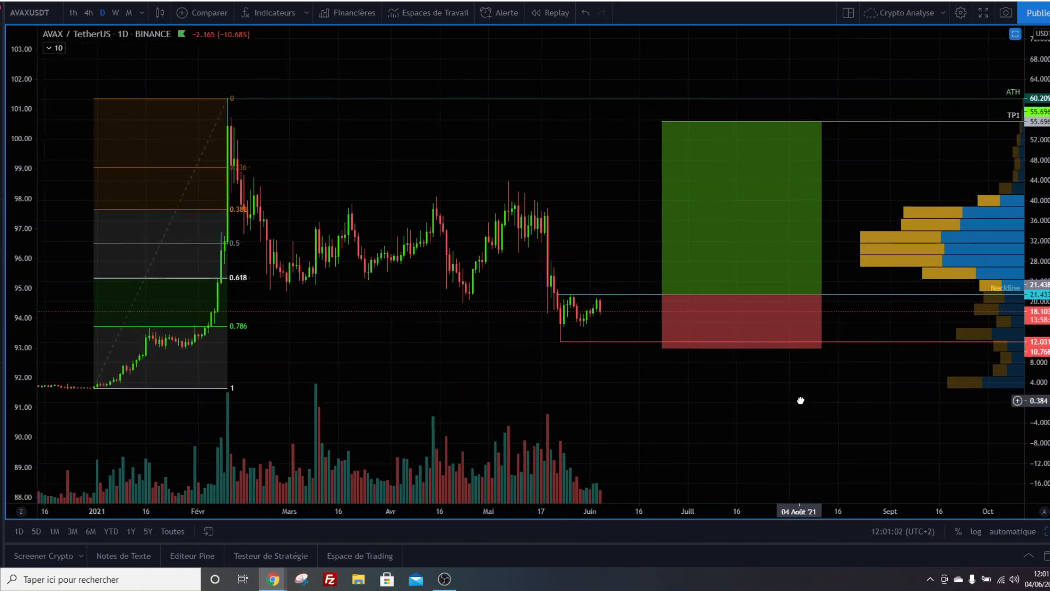
pyautogui.scroll(1, 801, 399)
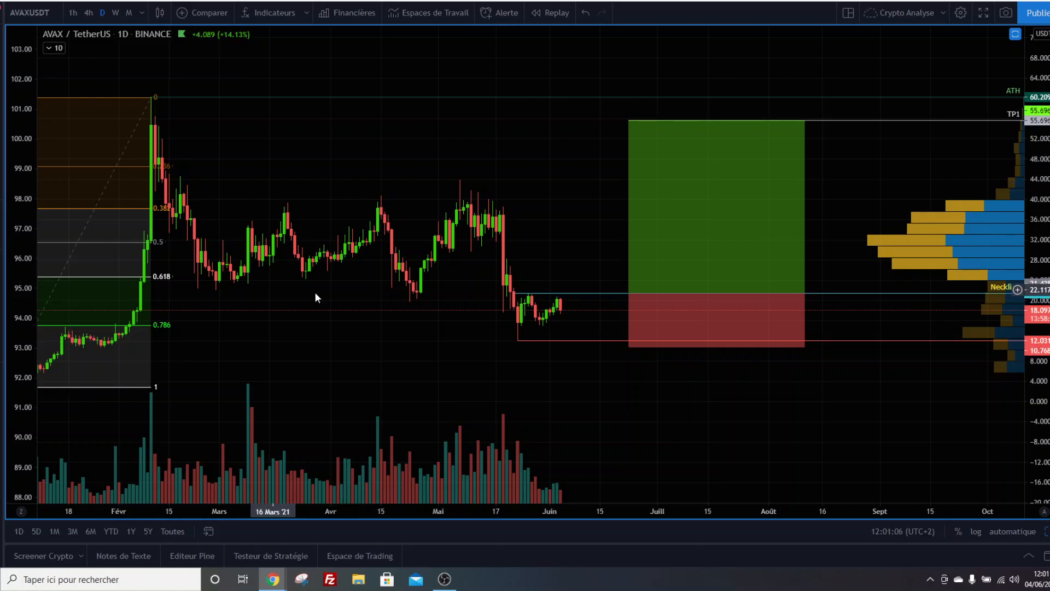
pyautogui.moveTo(600, 386); pyautogui.dragTo(667, 397)
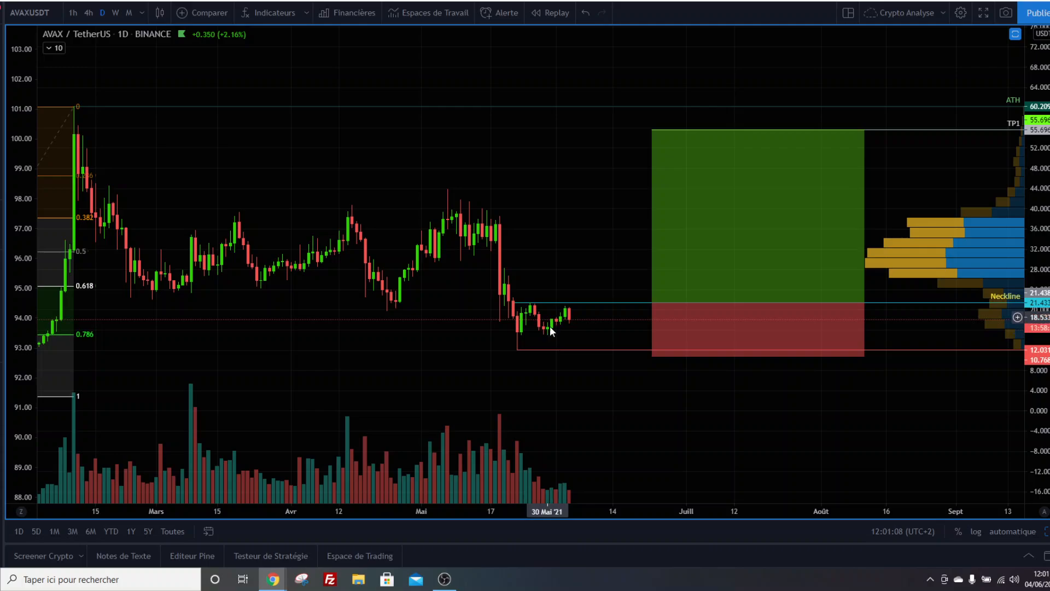
pyautogui.moveTo(1004, 411); pyautogui.dragTo(1004, 435)
pyautogui.scroll(2, 769, 438)
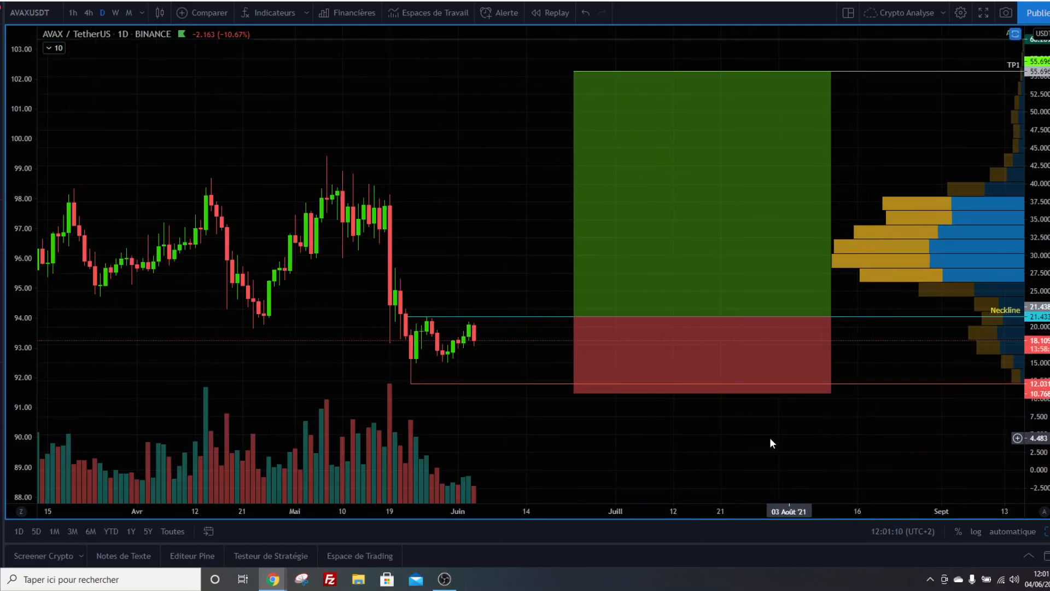
pyautogui.moveTo(819, 366); pyautogui.dragTo(830, 336)
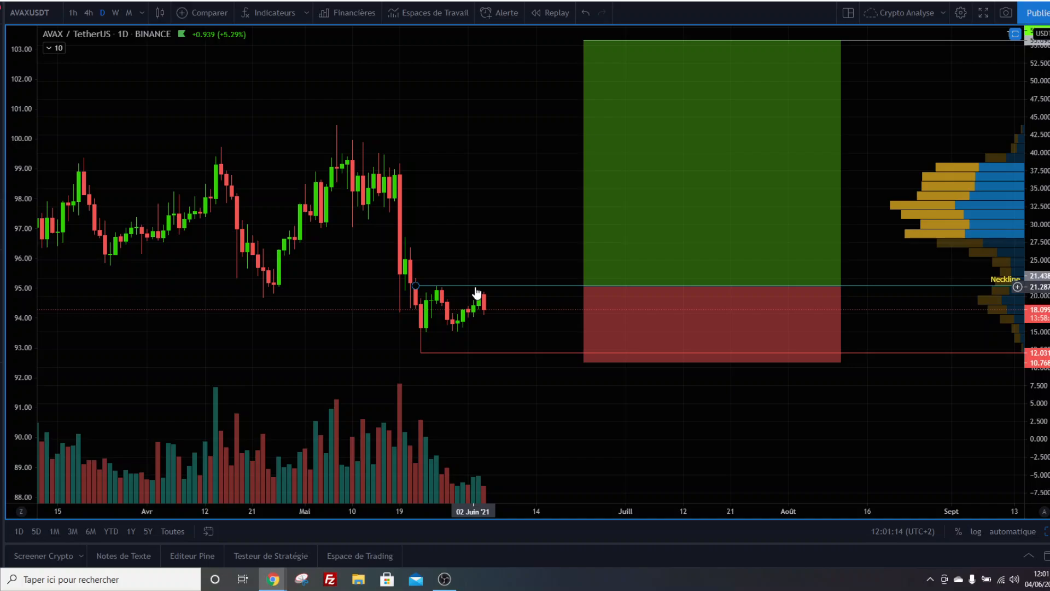
pyautogui.scroll(2, 614, 370)
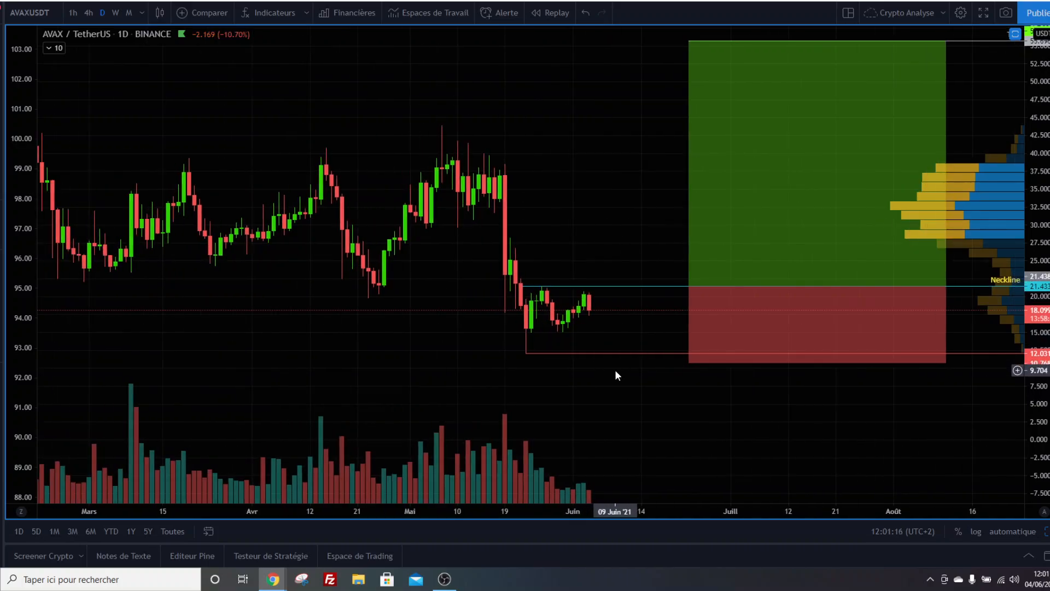
pyautogui.scroll(-2, 534, 291)
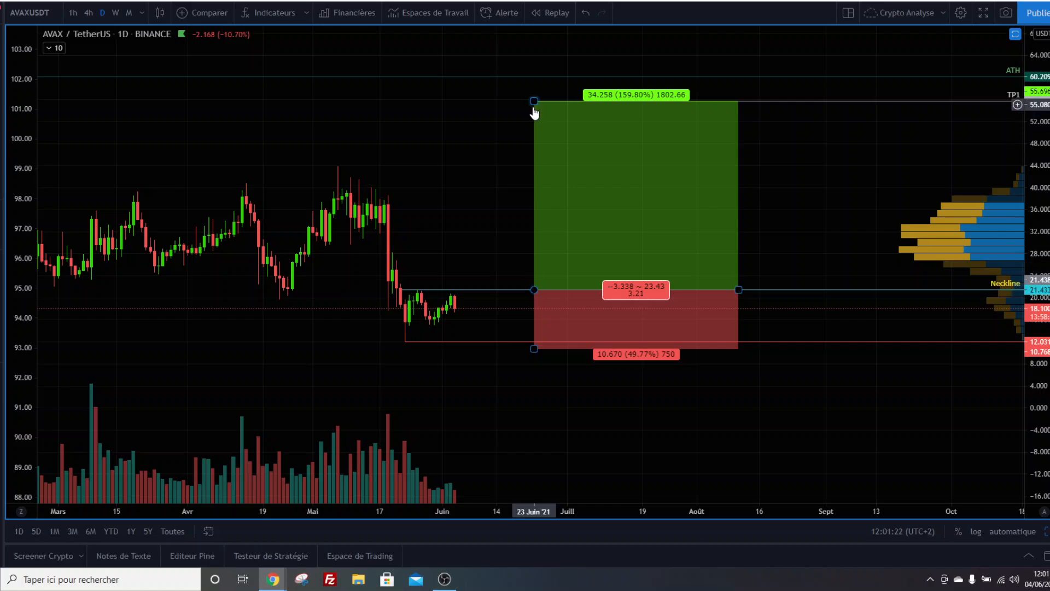
pyautogui.click(556, 342)
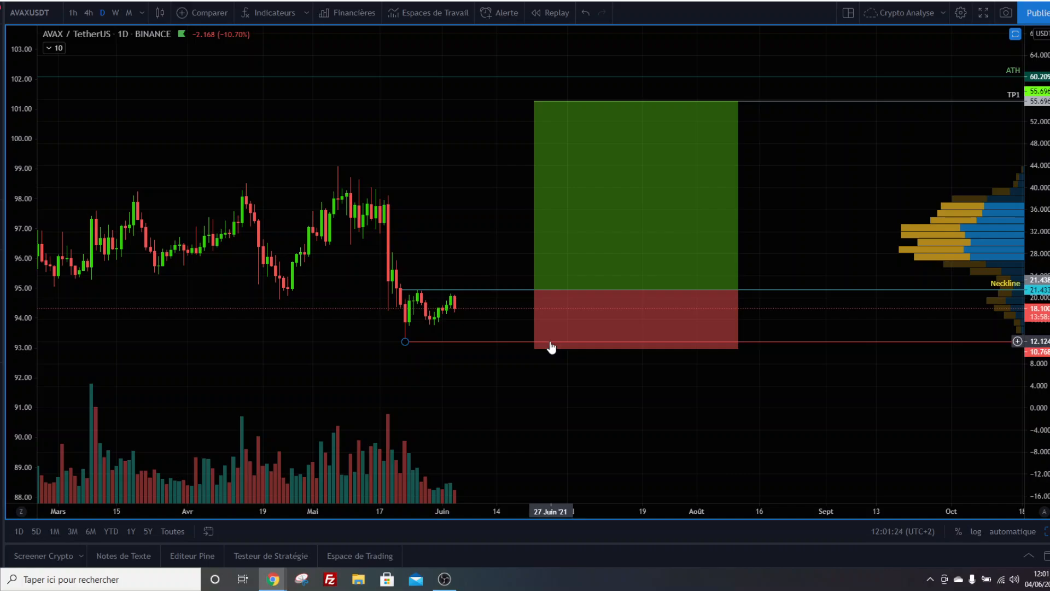
pyautogui.click(533, 350)
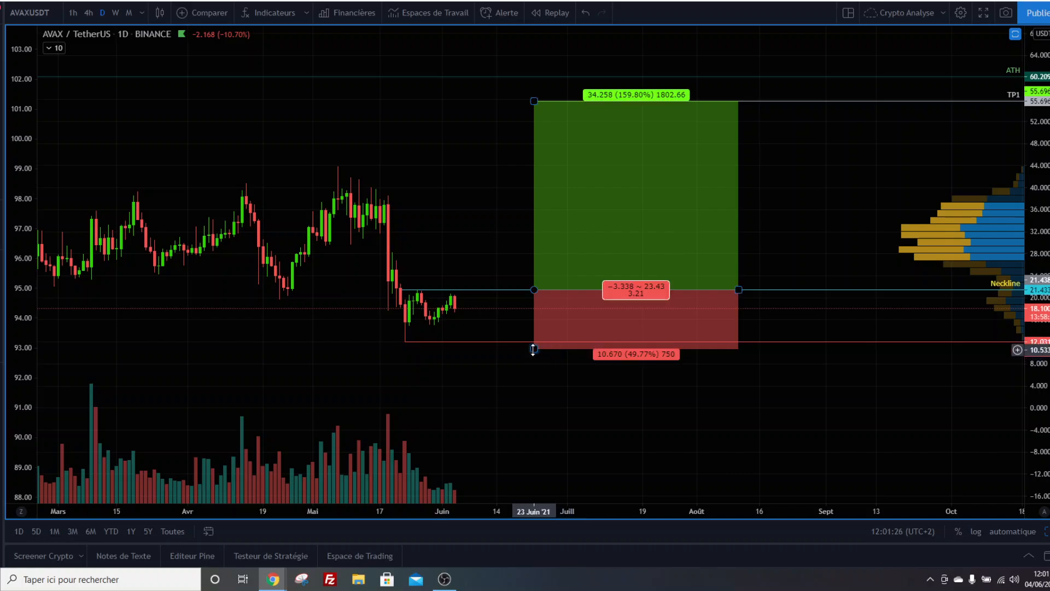
# Adjust the AVAX long position to a stop of about 10.957 (48.89%) and a target of about 42.883 (100.03%)
pyautogui.moveTo(533, 349); pyautogui.dragTo(533, 347)
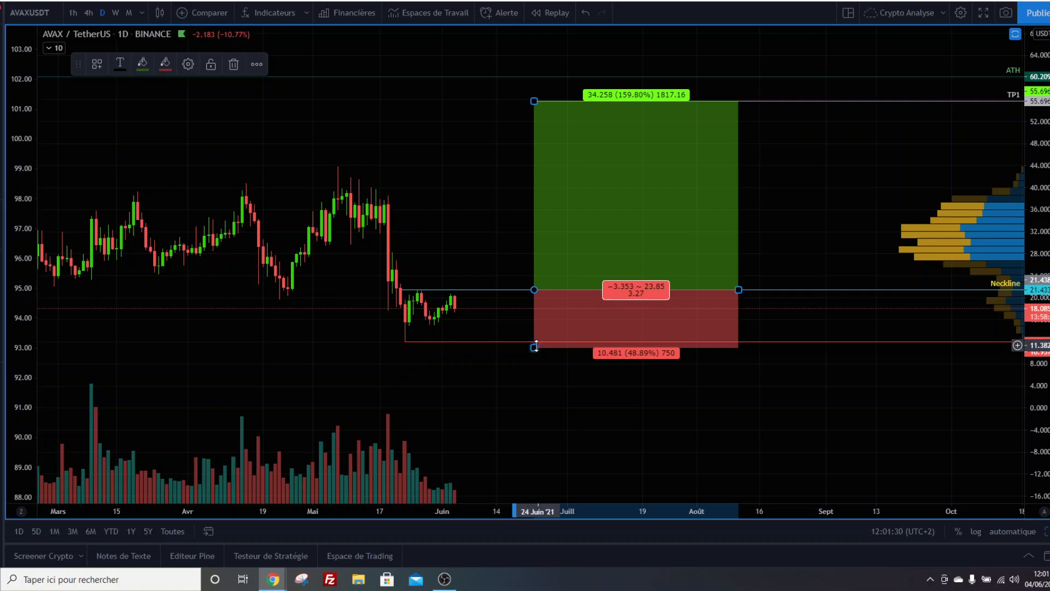
pyautogui.moveTo(534, 102); pyautogui.dragTo(536, 172)
pyautogui.scroll(-3, 681, 213)
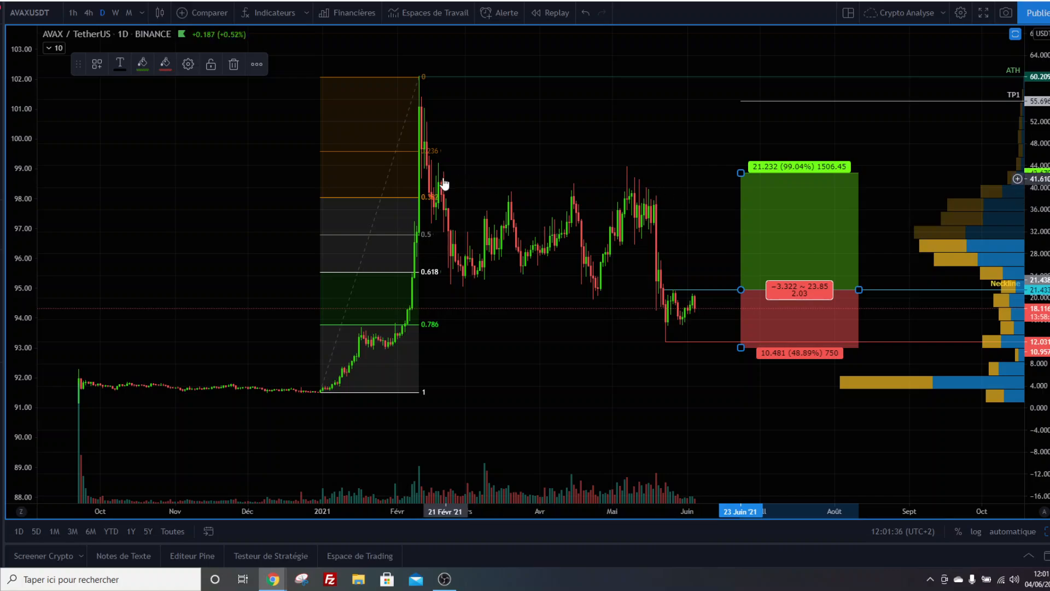
pyautogui.moveTo(741, 174); pyautogui.dragTo(740, 172)
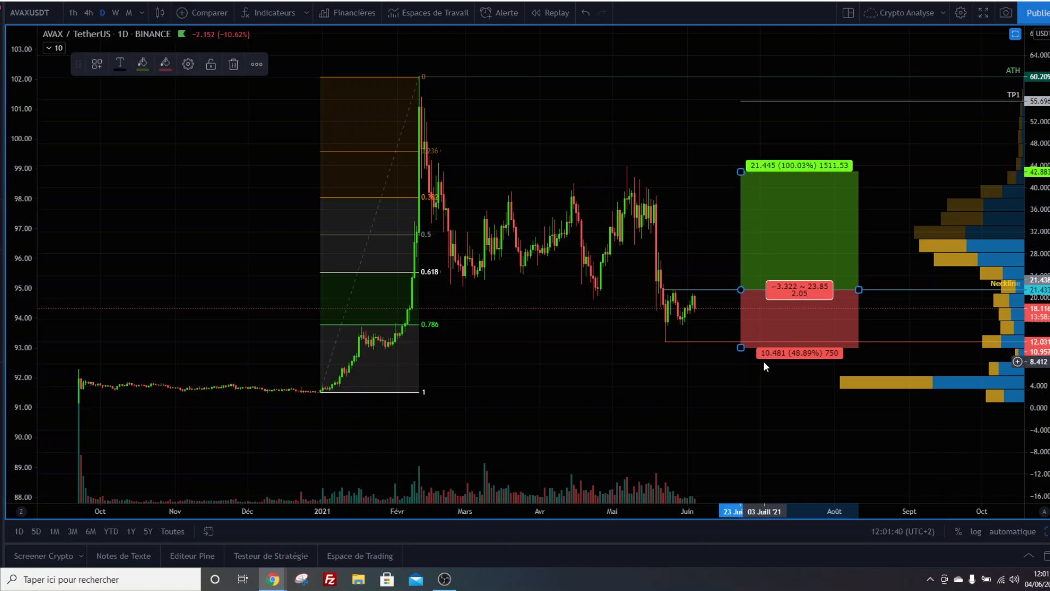
pyautogui.scroll(1, 763, 361)
pyautogui.scroll(2, 757, 392)
pyautogui.hscroll(5, 754, 392)
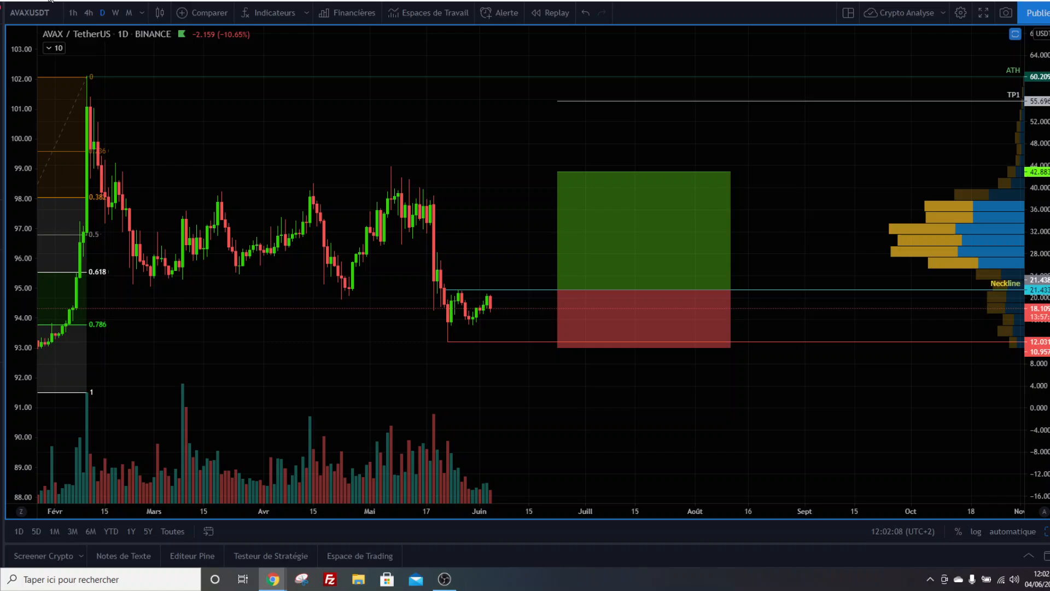
pyautogui.scroll(-1, 627, 218)
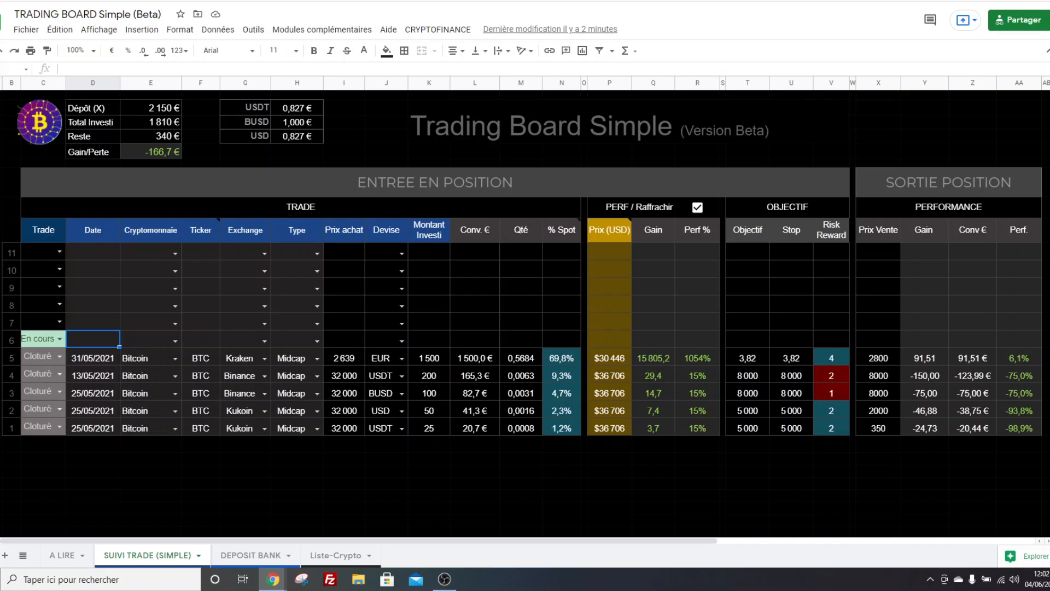
# Confirm trade 6's status as En cours and enter the date 04/06/2021
pyautogui.click(59, 339)
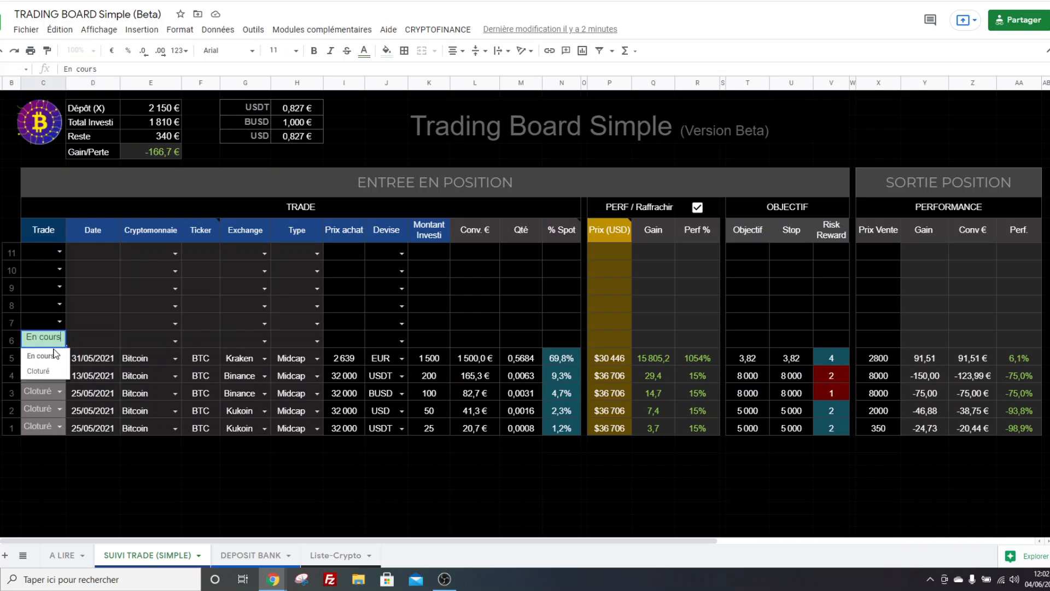
pyautogui.click(44, 357)
pyautogui.click(93, 340)
pyautogui.hotkey('ctrl', ';')
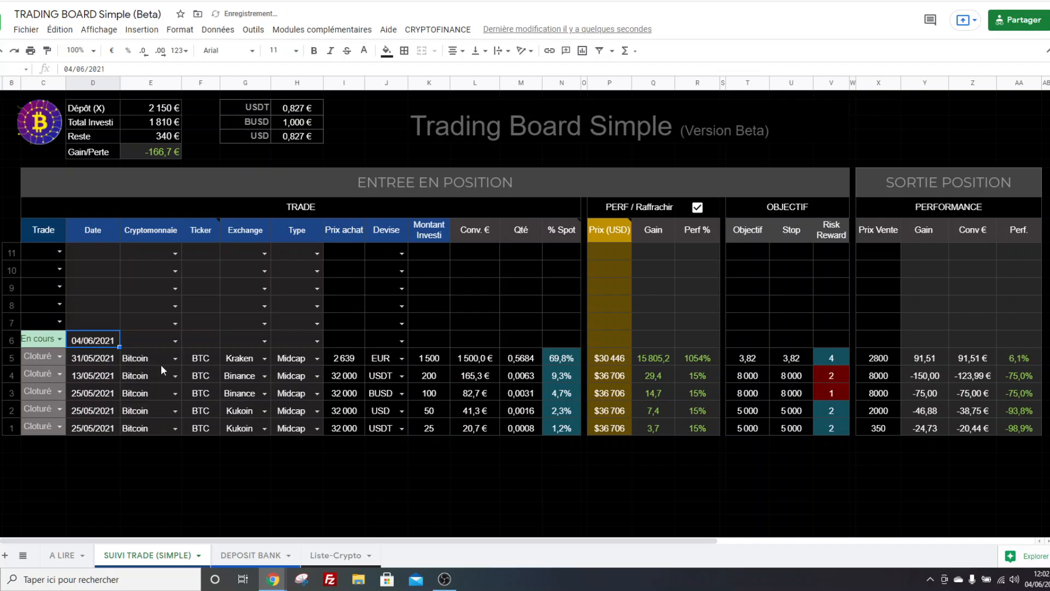
# Set trade 6's cryptocurrency to Avalanche
pyautogui.click(156, 339)
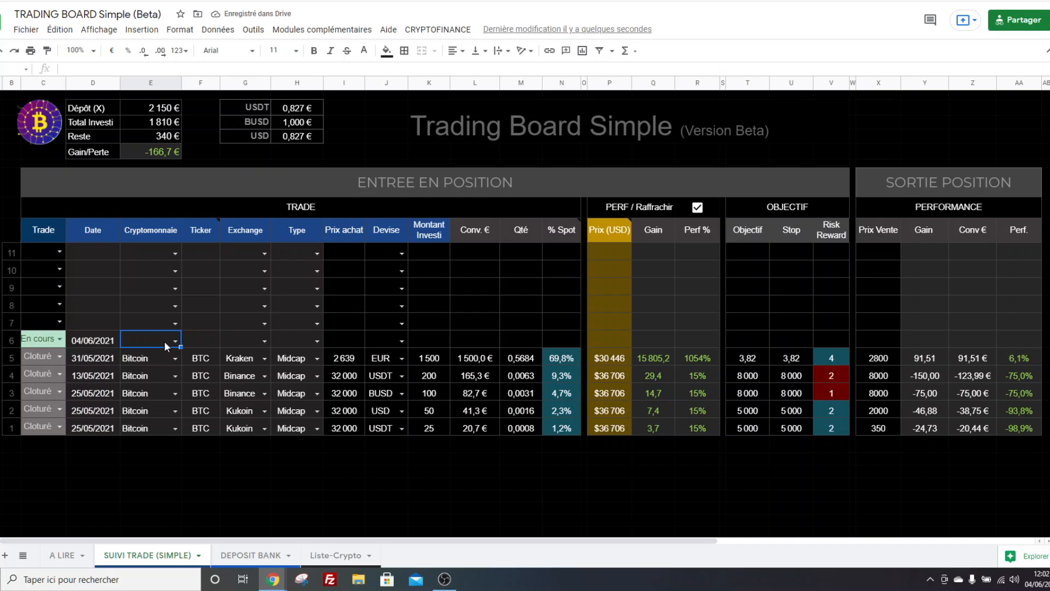
pyautogui.write('A')
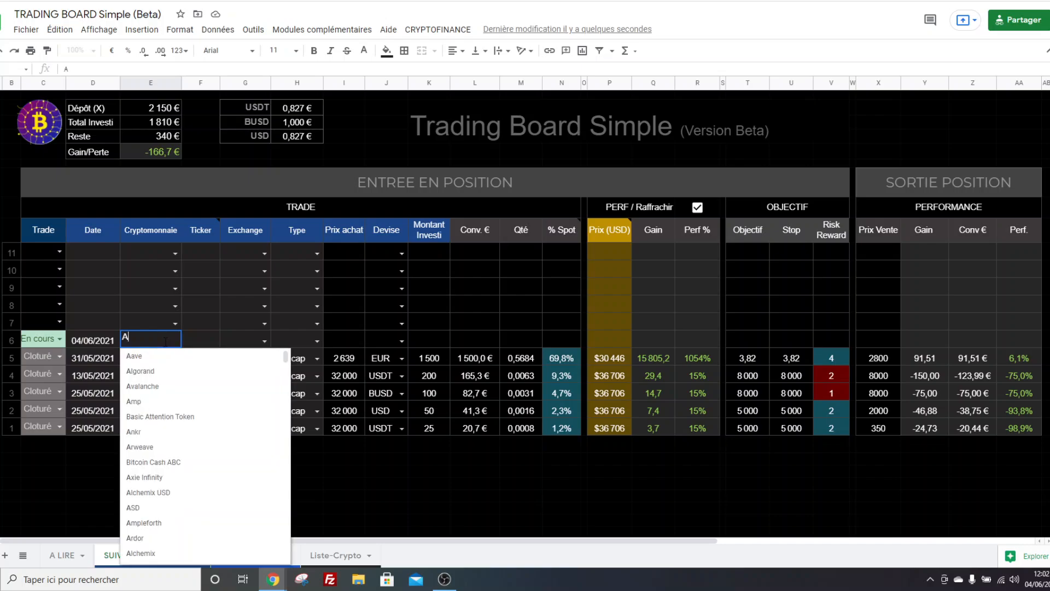
pyautogui.write('v')
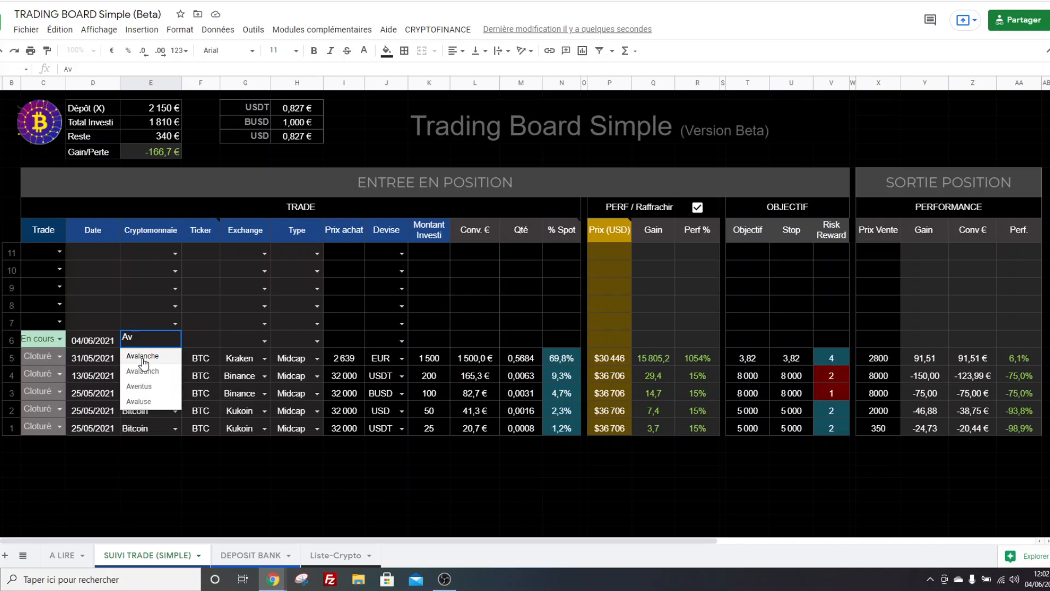
pyautogui.click(143, 357)
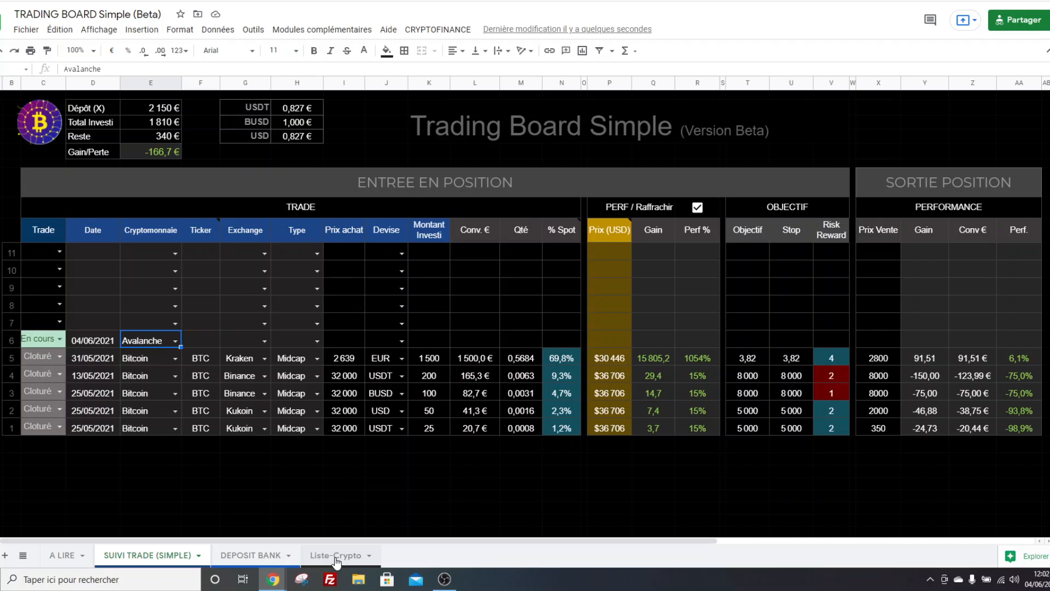
# Review the project names and tickers in the Liste-Crypto sheet, such as XDC Network, and return to SUIVI TRADE (SIMPLE)
pyautogui.click(335, 557)
pyautogui.scroll(-3, 109, 463)
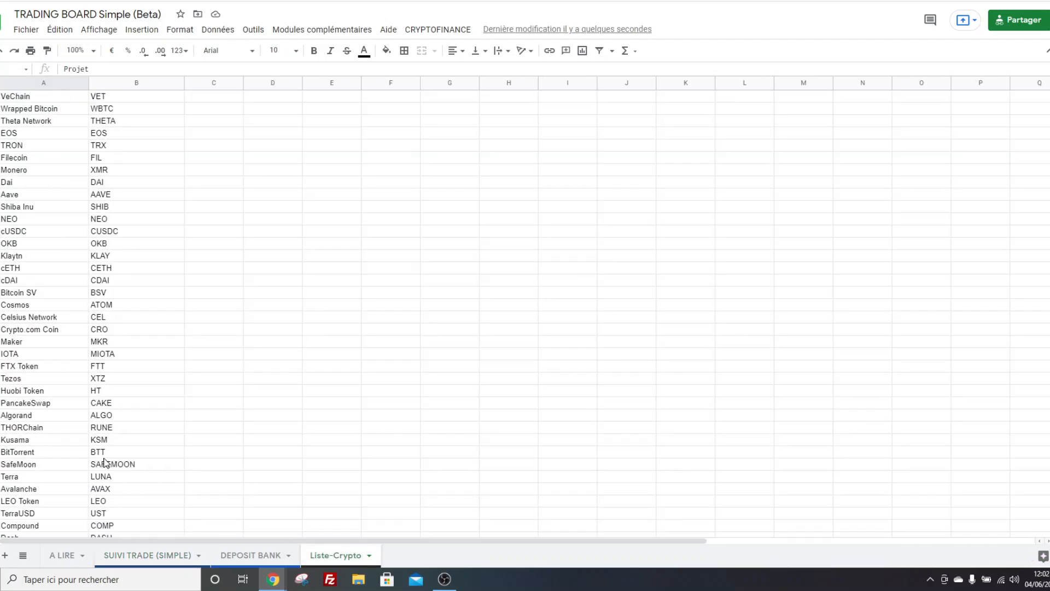
pyautogui.scroll(-10, 16, 247)
pyautogui.click(15, 248)
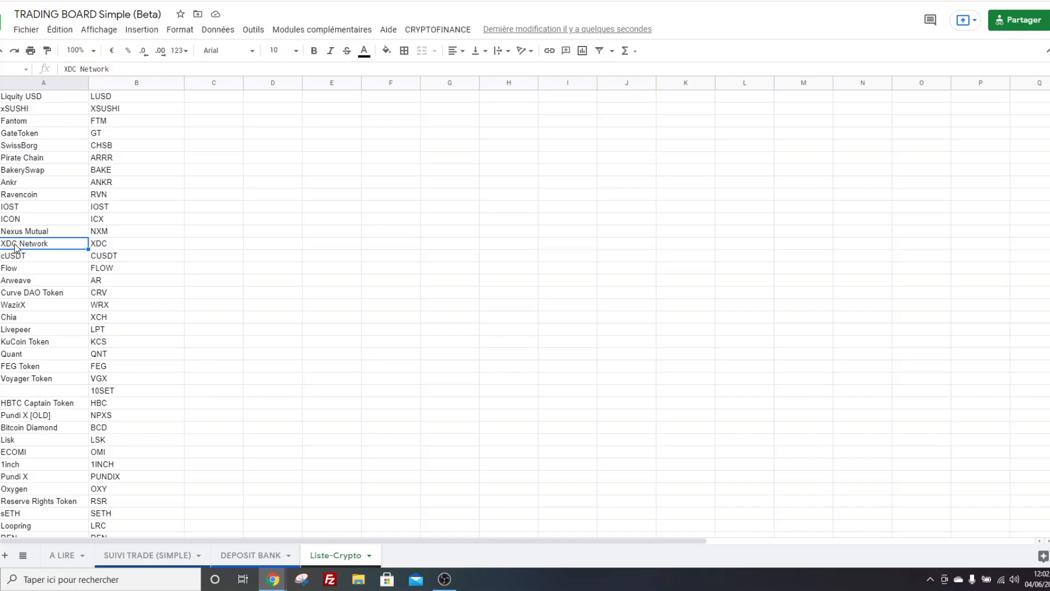
pyautogui.click(134, 247)
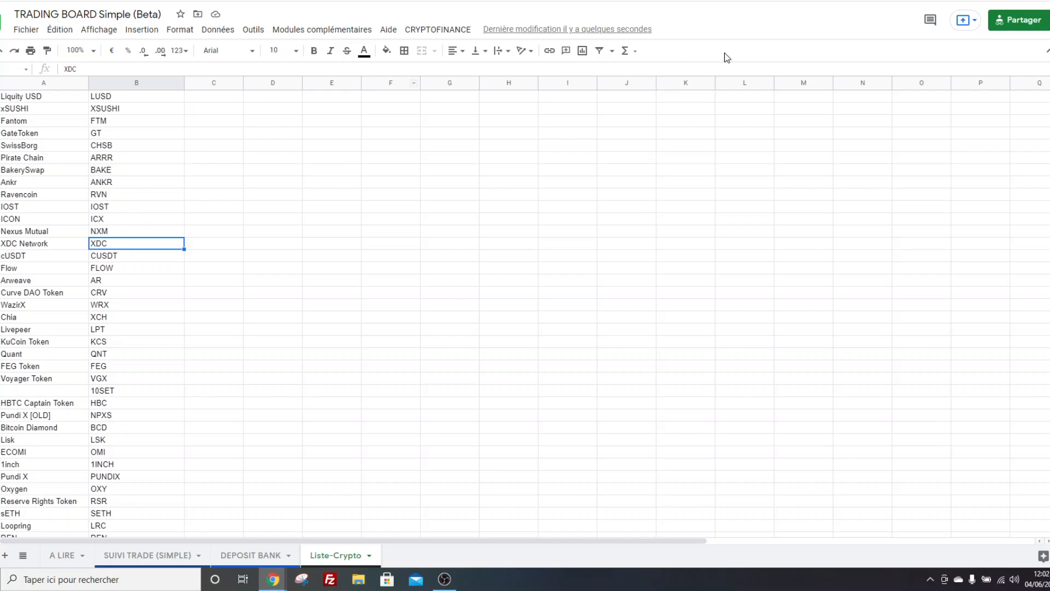
pyautogui.click(129, 558)
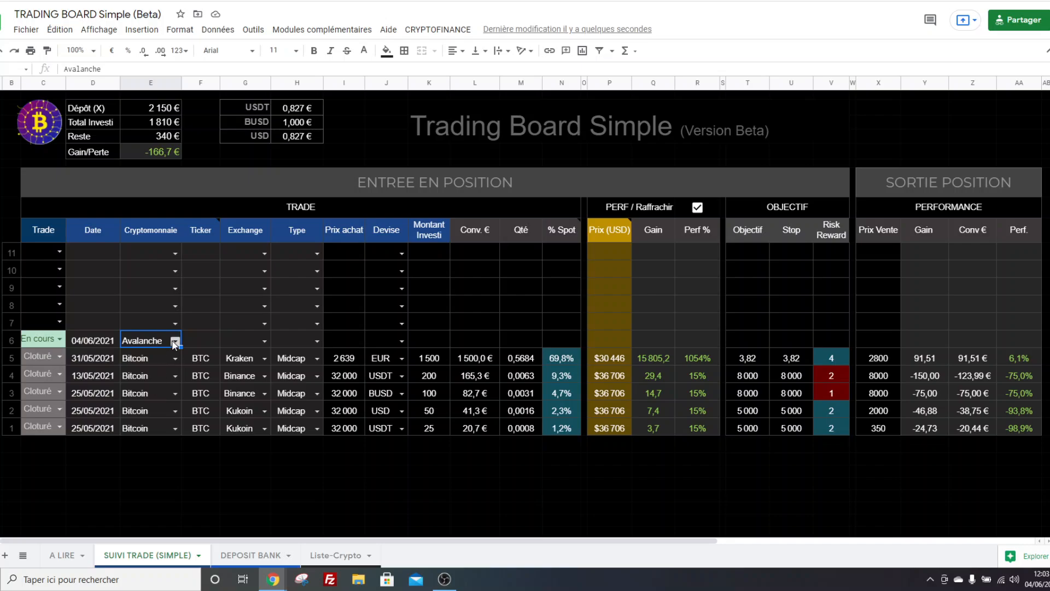
# Copy the Ticker lookup formula from trade 5 into the Ticker cell of trade 6
pyautogui.click(201, 357)
pyautogui.hotkey('ctrl', 'c')
pyautogui.click(204, 346)
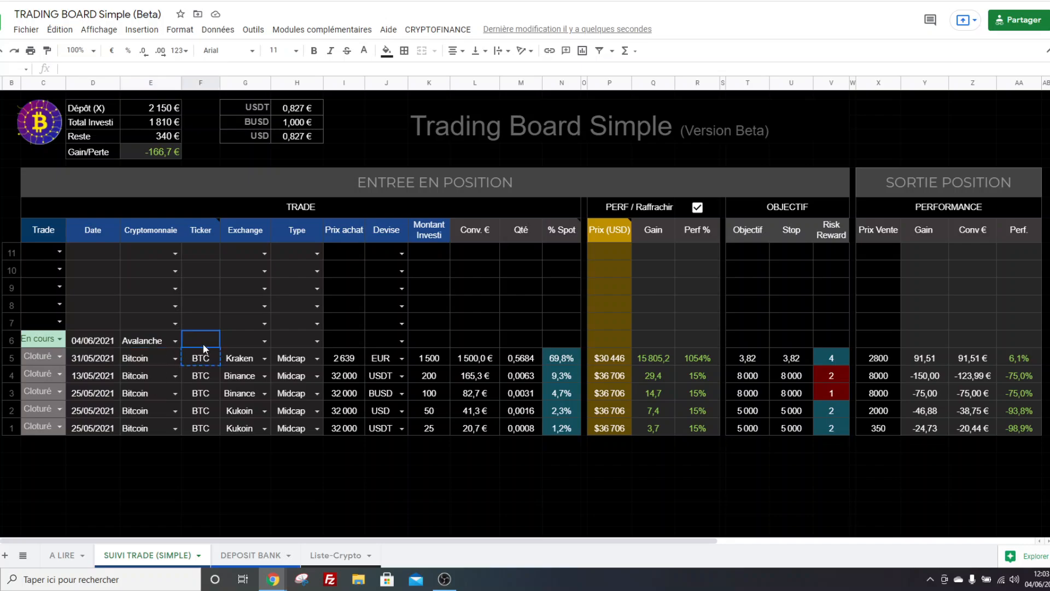
pyautogui.hotkey('ctrl', 'v')
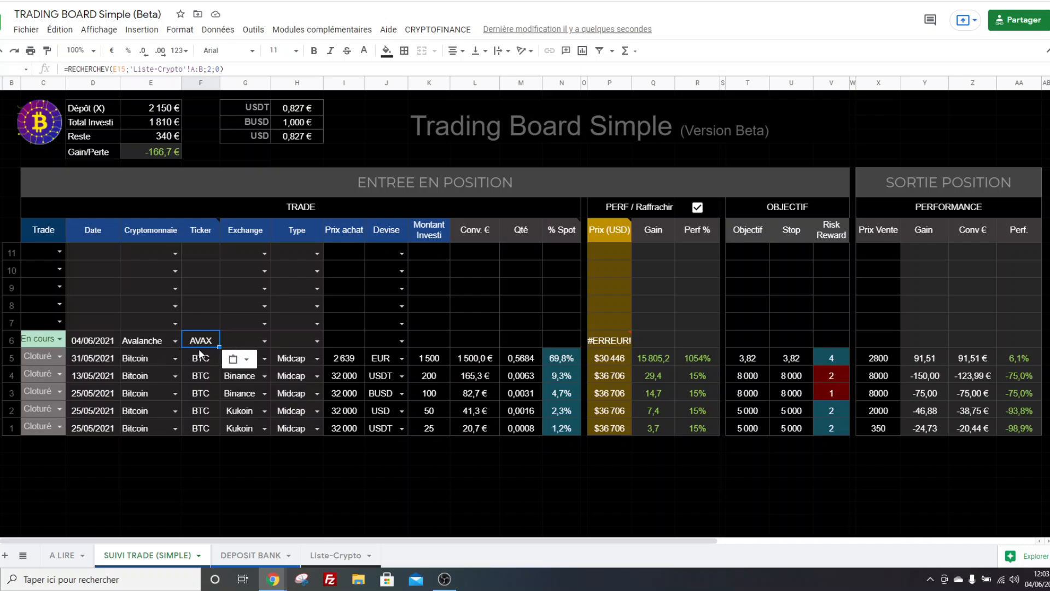
# Set trade 6's exchange to Binance and its type to Midcap
pyautogui.click(265, 344)
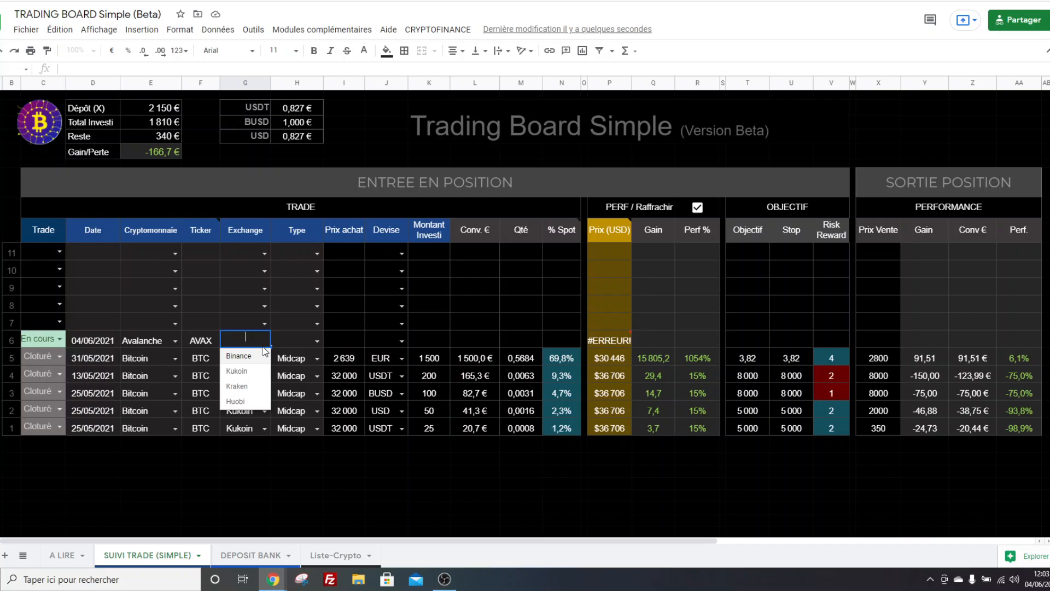
pyautogui.click(239, 356)
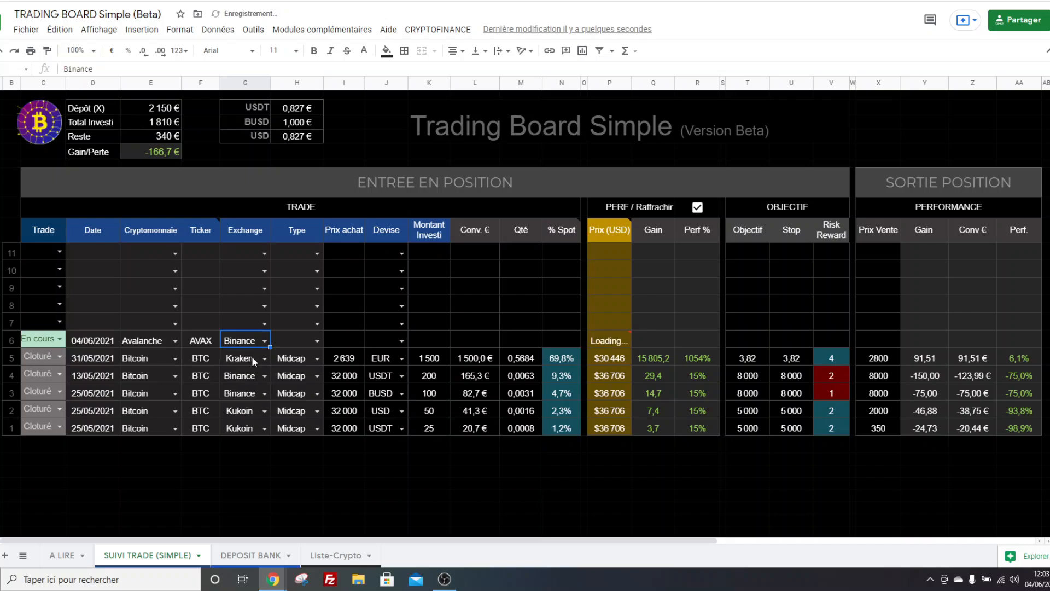
pyautogui.click(317, 341)
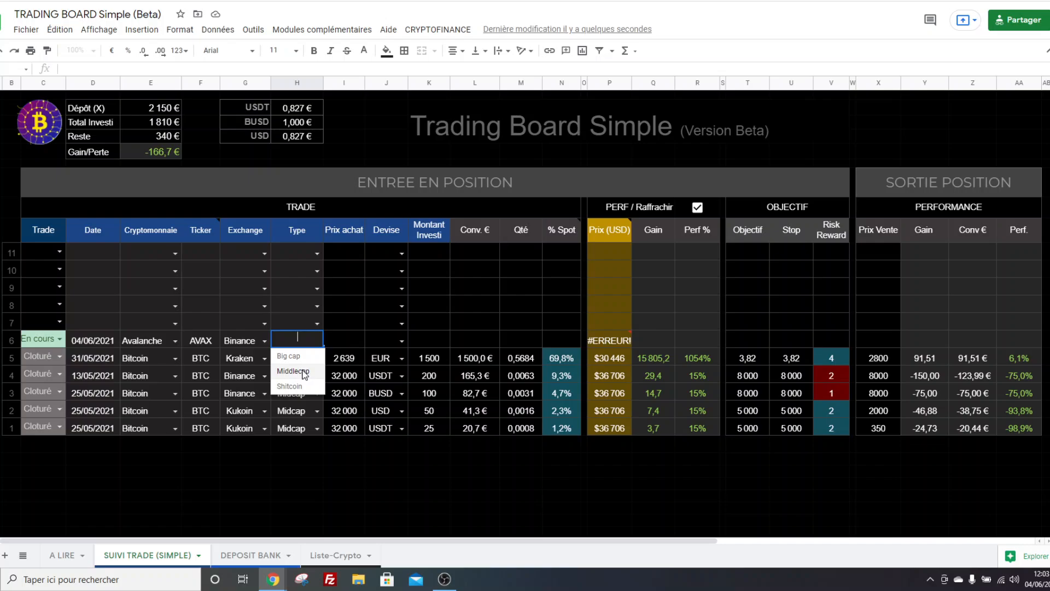
pyautogui.click(304, 374)
pyautogui.click(317, 341)
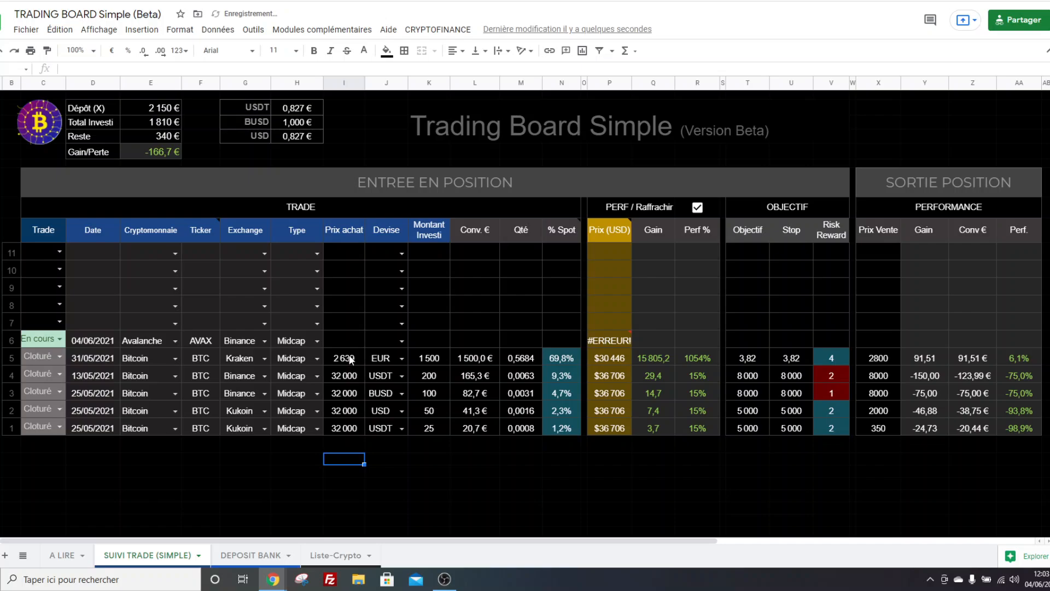
# Enter 21,43 as trade 6's purchase price and set its currency to USDT
pyautogui.click(345, 342)
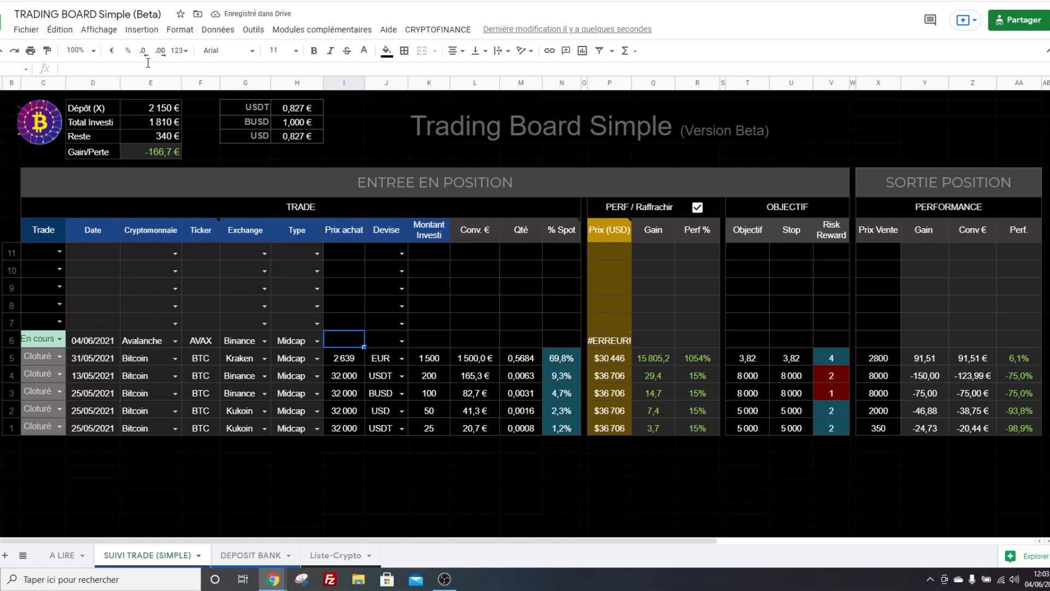
pyautogui.write('21,43')
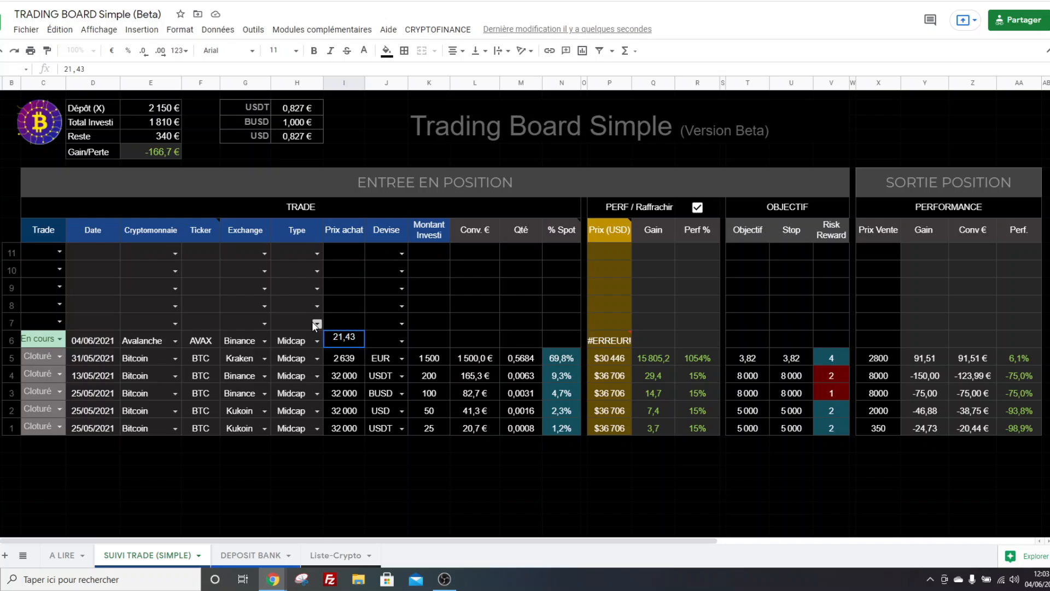
pyautogui.click(386, 482)
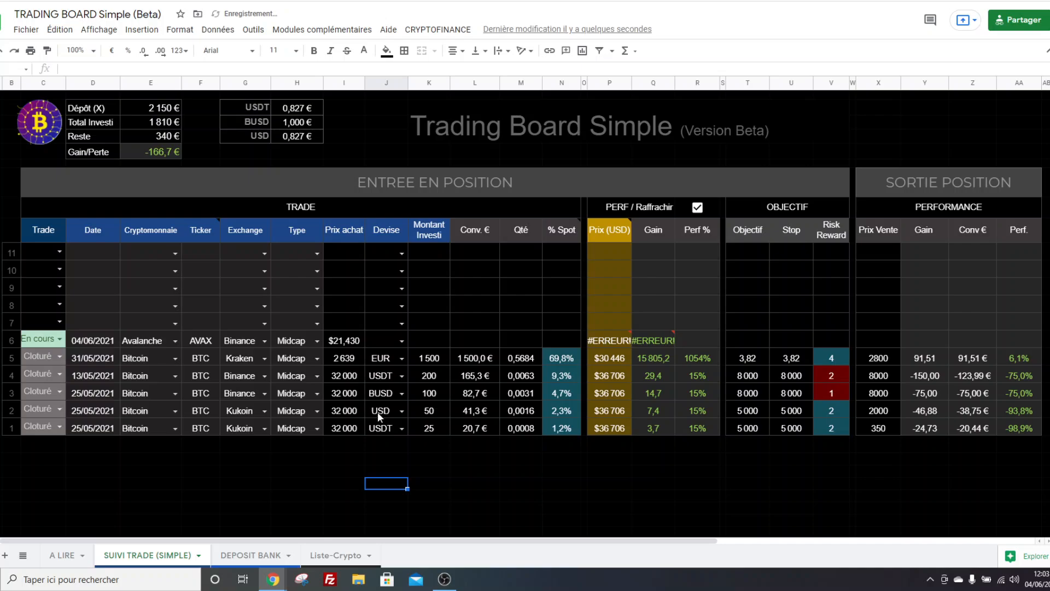
pyautogui.moveTo(621, 341)
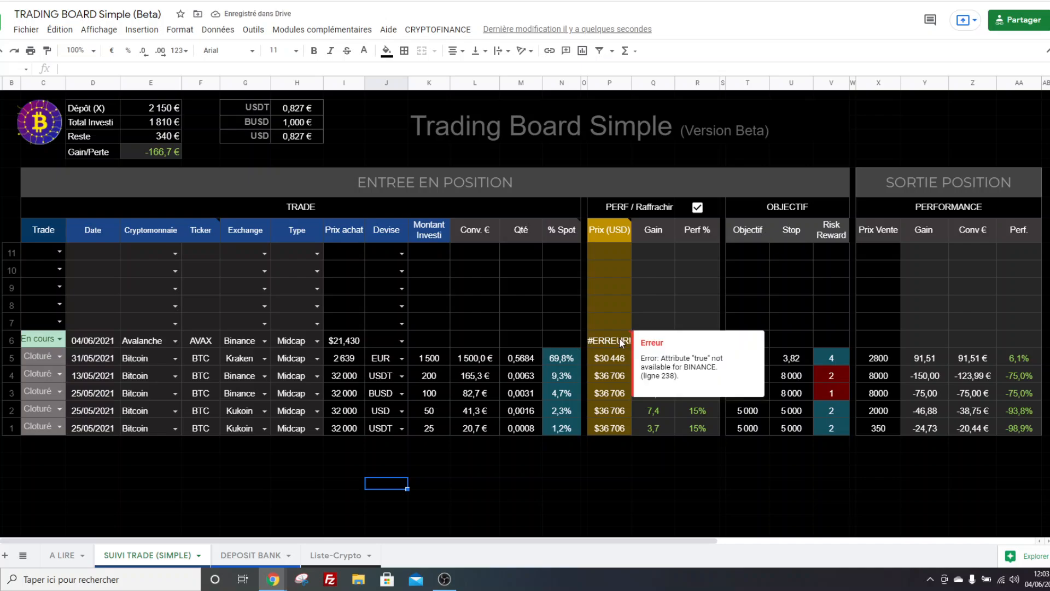
pyautogui.click(404, 340)
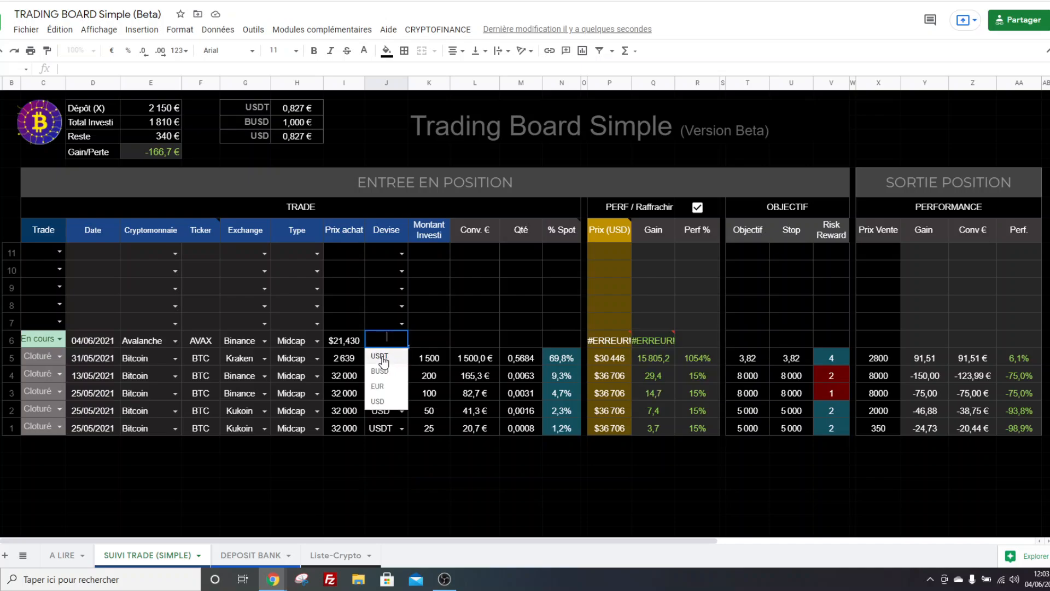
pyautogui.click(384, 360)
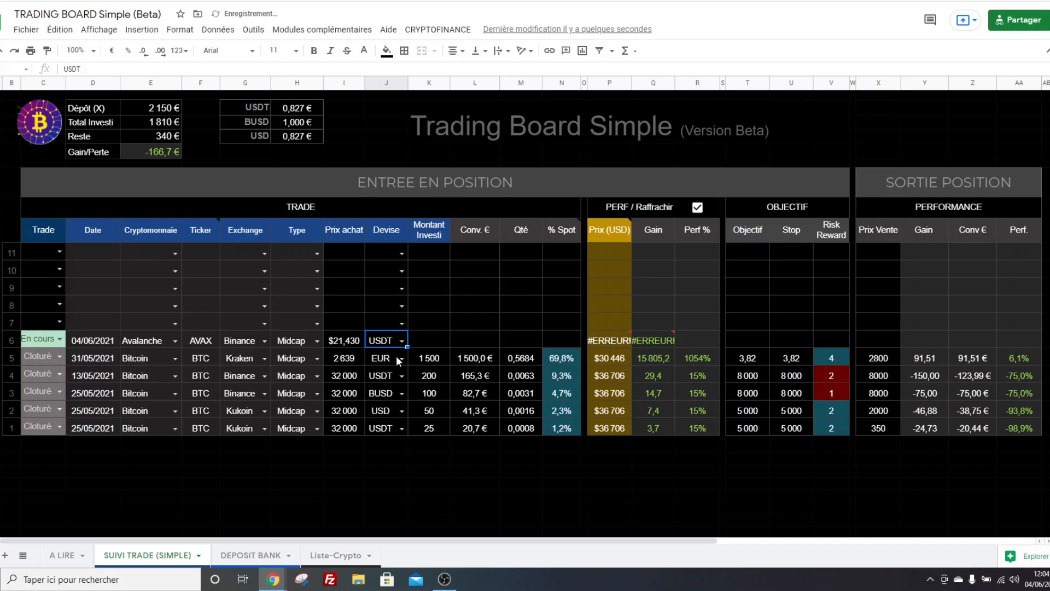
# Clear the Prix (USD) cell of trade 6 and enter 200 as its Montant Investi
pyautogui.click(590, 340)
pyautogui.click(649, 326)
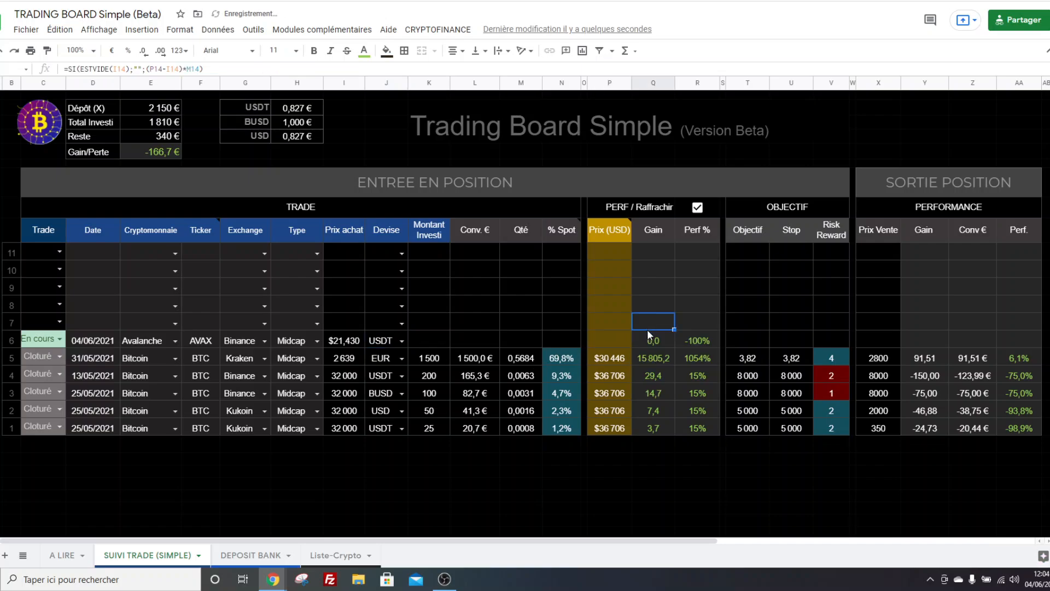
pyautogui.click(649, 458)
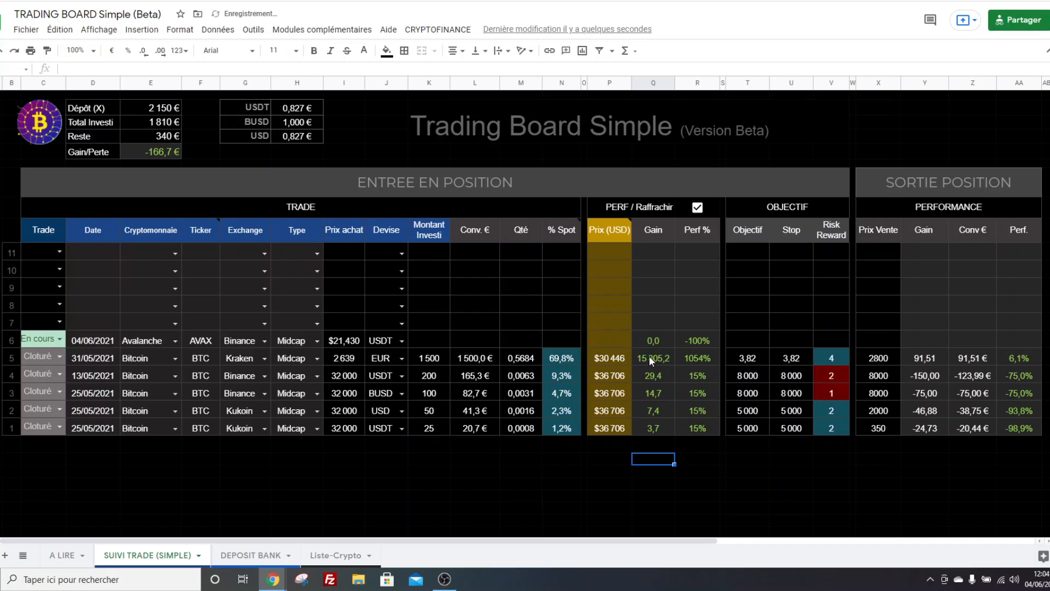
pyautogui.click(428, 340)
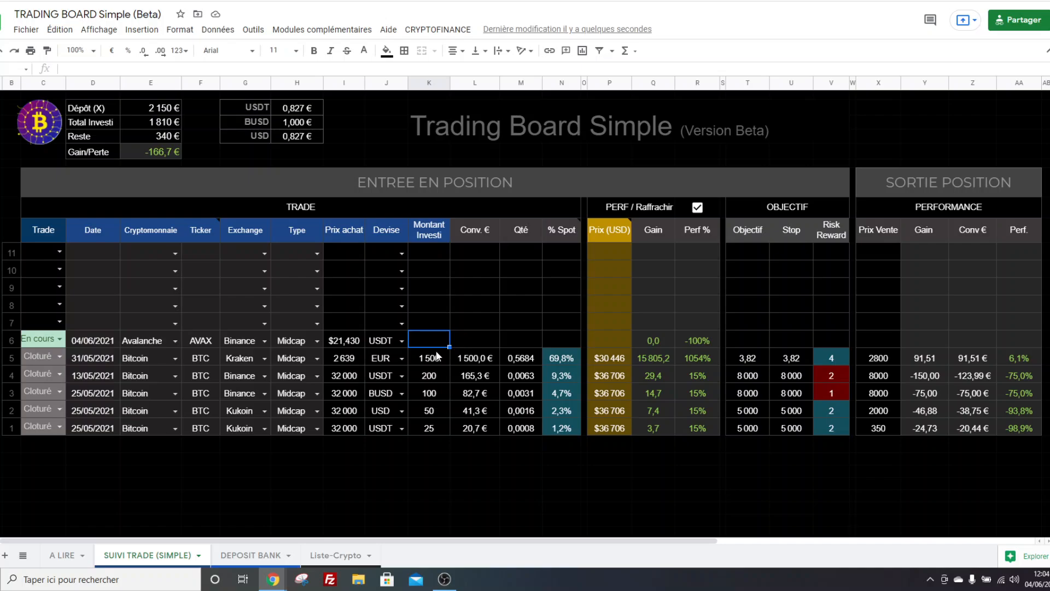
pyautogui.write('200')
# Try to copy the Conv € value of trade 5 into trade 6
pyautogui.click(475, 357)
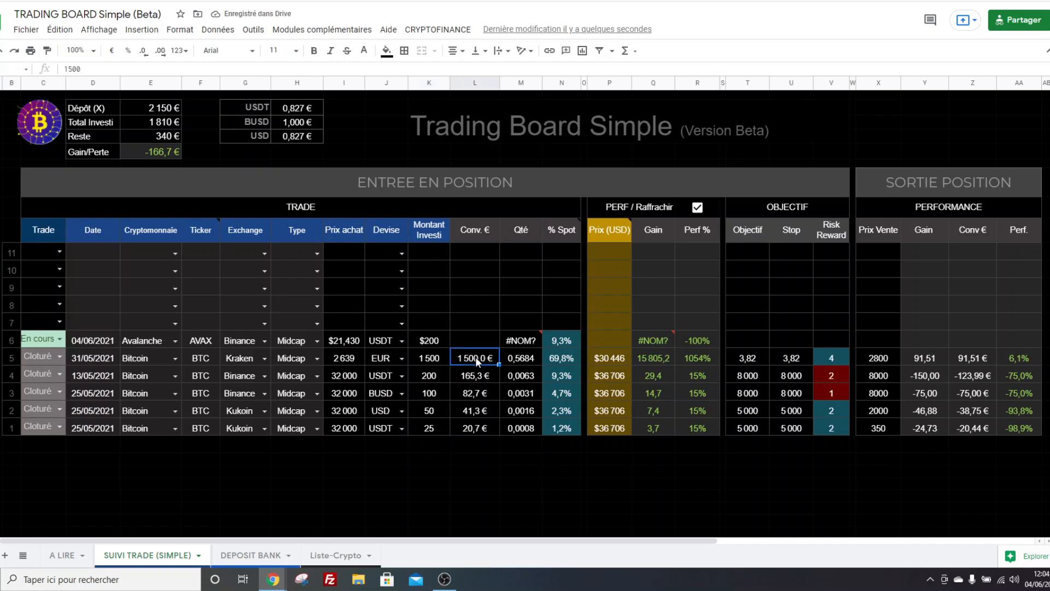
pyautogui.hotkey('ctrl', 'c')
pyautogui.click(478, 342)
pyautogui.hotkey('ctrl', 'v')
pyautogui.click(475, 443)
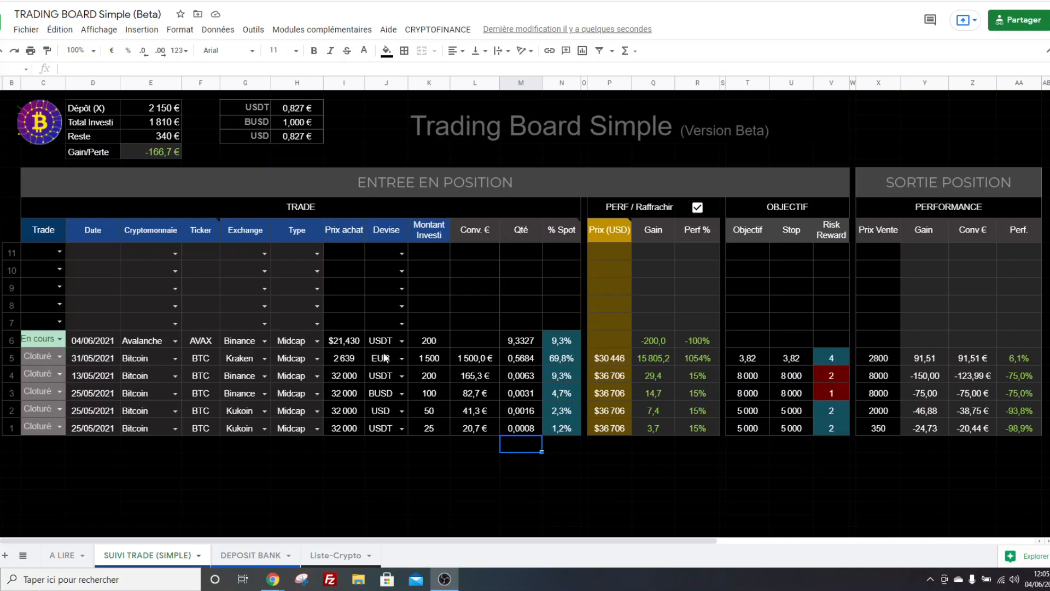
# Check the Qté formula of trade 6 and change its purchase price to a number format without the dollar sign
pyautogui.doubleClick(520, 342)
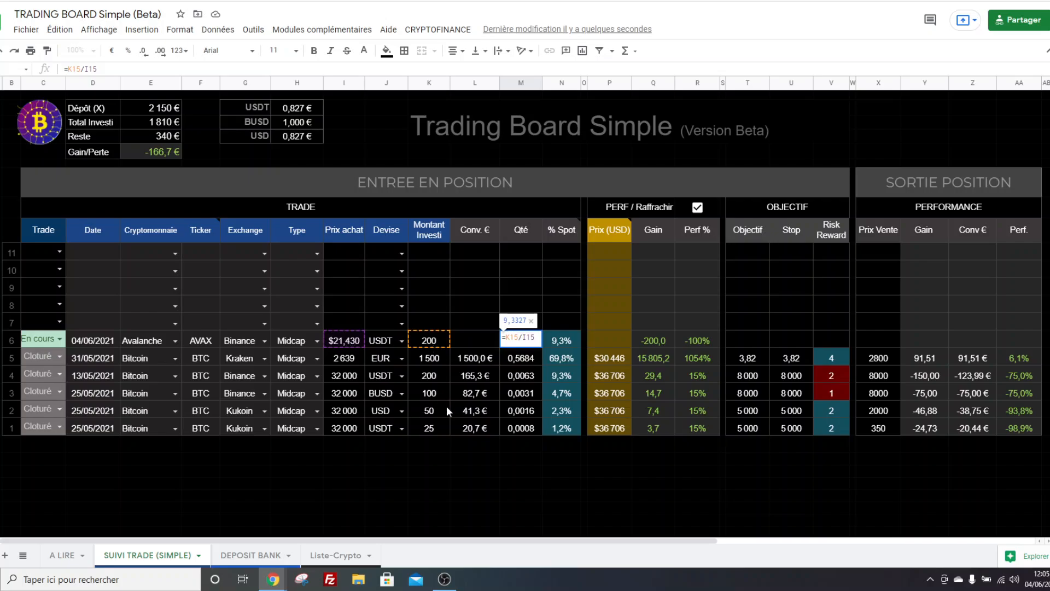
pyautogui.press('Return')
pyautogui.click(344, 340)
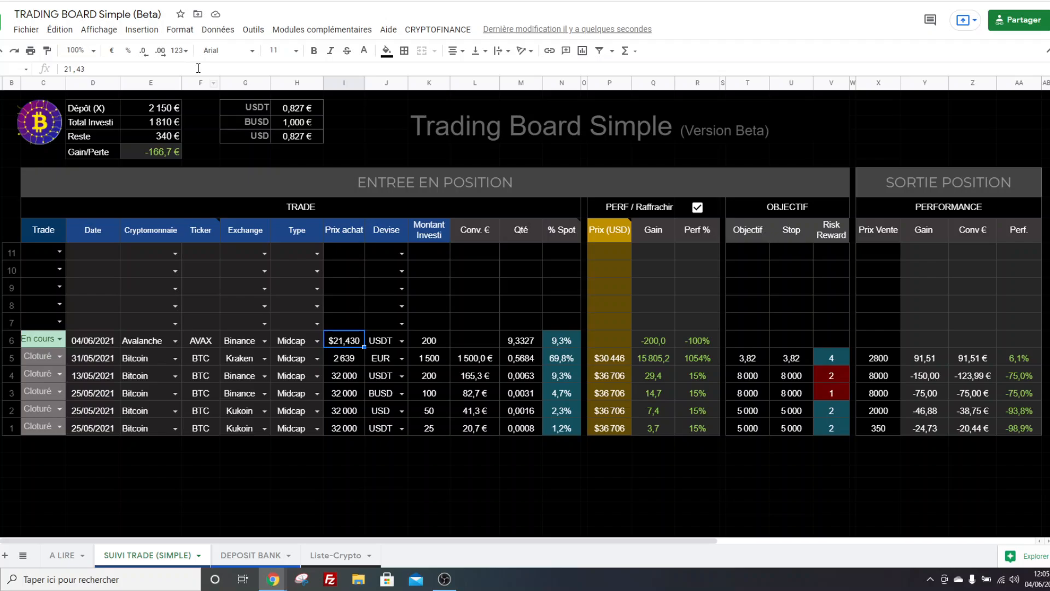
pyautogui.click(180, 50)
pyautogui.click(218, 114)
# Check trade 1's Conv € formula and enter =K15*H2 in trade 6's Conv € cell, multiplying the invested amount by the USDT rate
pyautogui.click(455, 427)
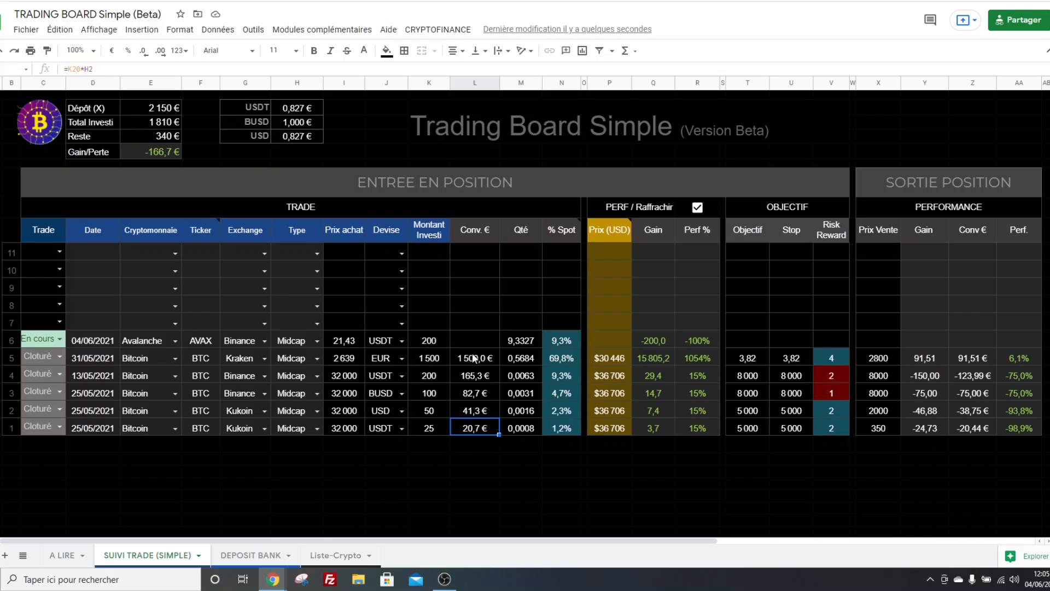
pyautogui.click(428, 344)
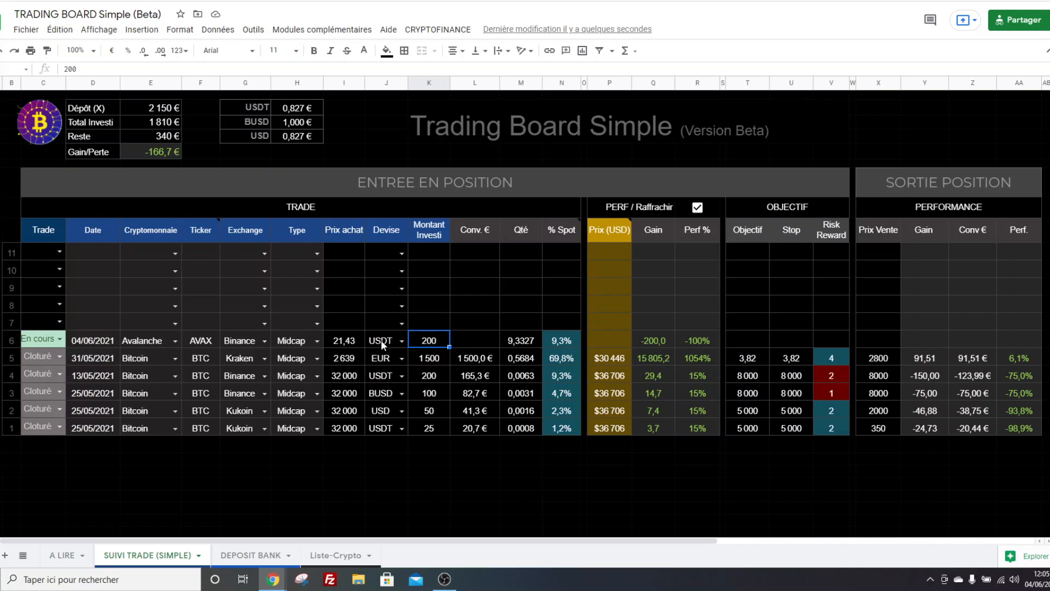
pyautogui.click(495, 486)
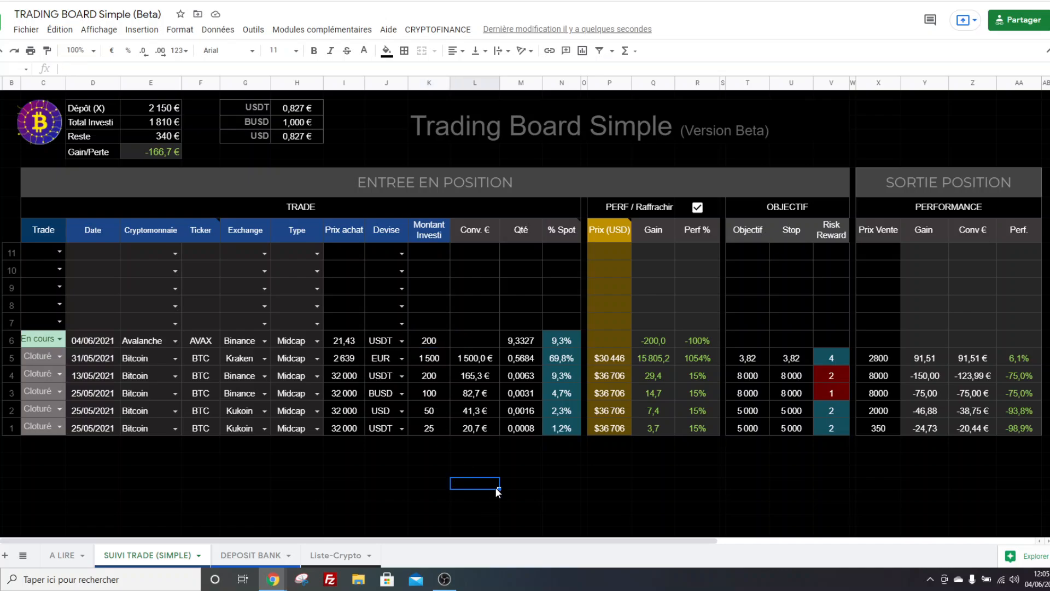
pyautogui.click(471, 342)
pyautogui.write('=')
pyautogui.click(424, 339)
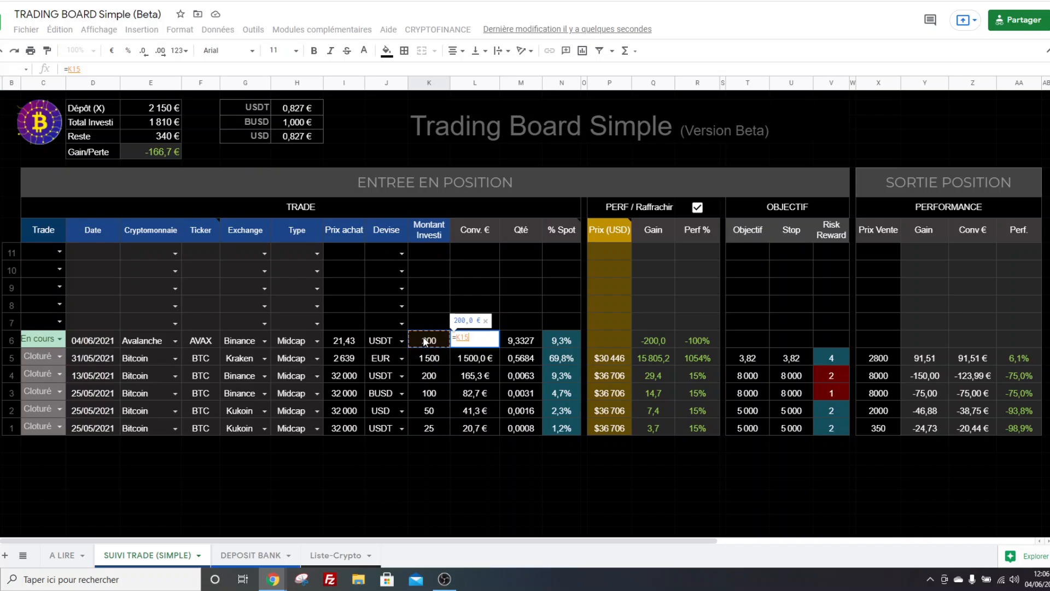
pyautogui.write('*')
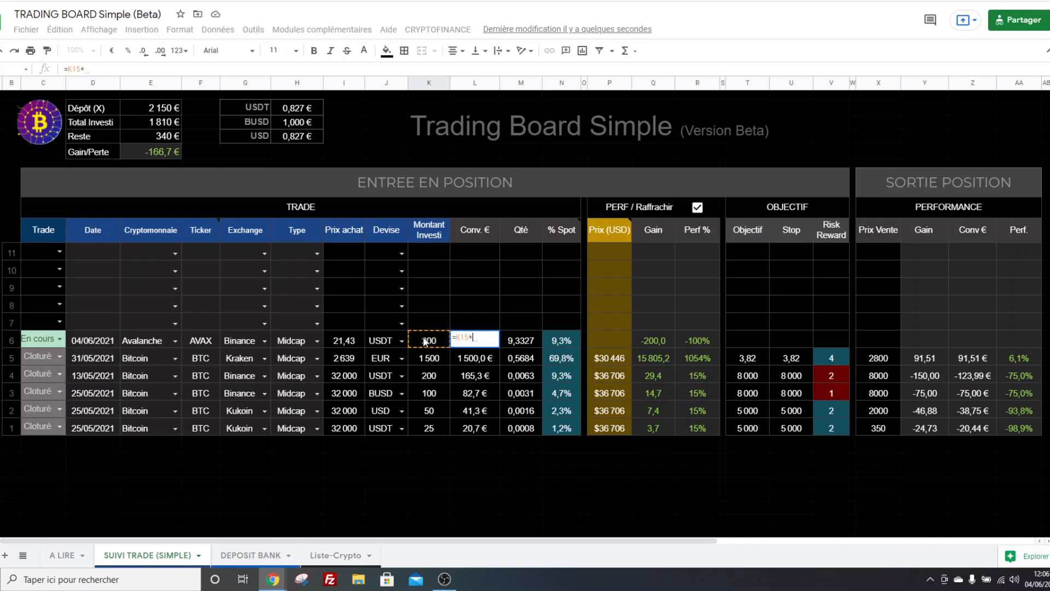
pyautogui.click(294, 108)
pyautogui.press('Return')
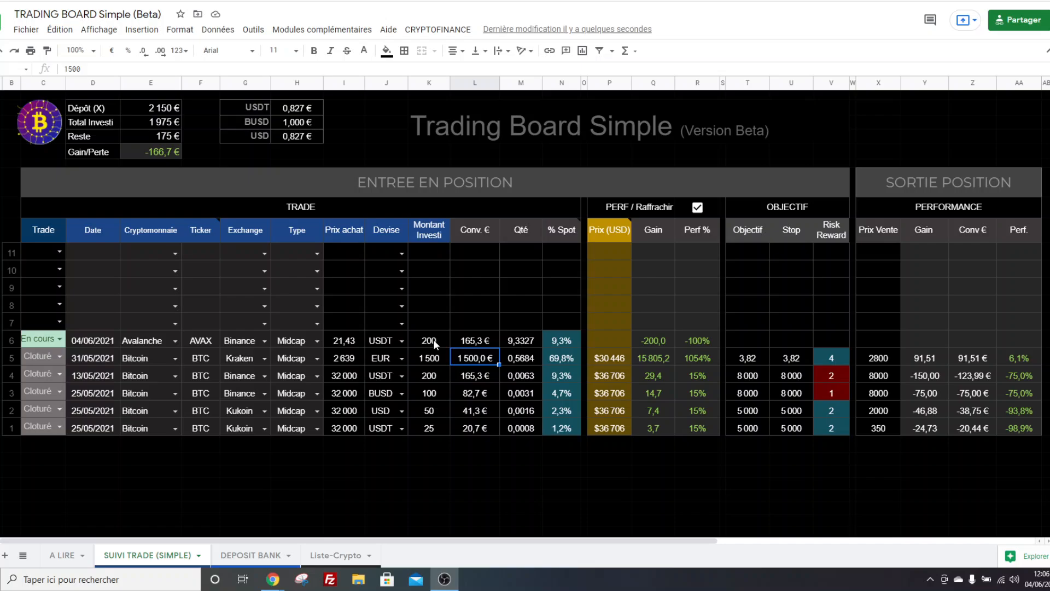
# Examine the Conv € cell of trade 6, then the Conv € and Qté columns for all recorded trades
pyautogui.click(476, 342)
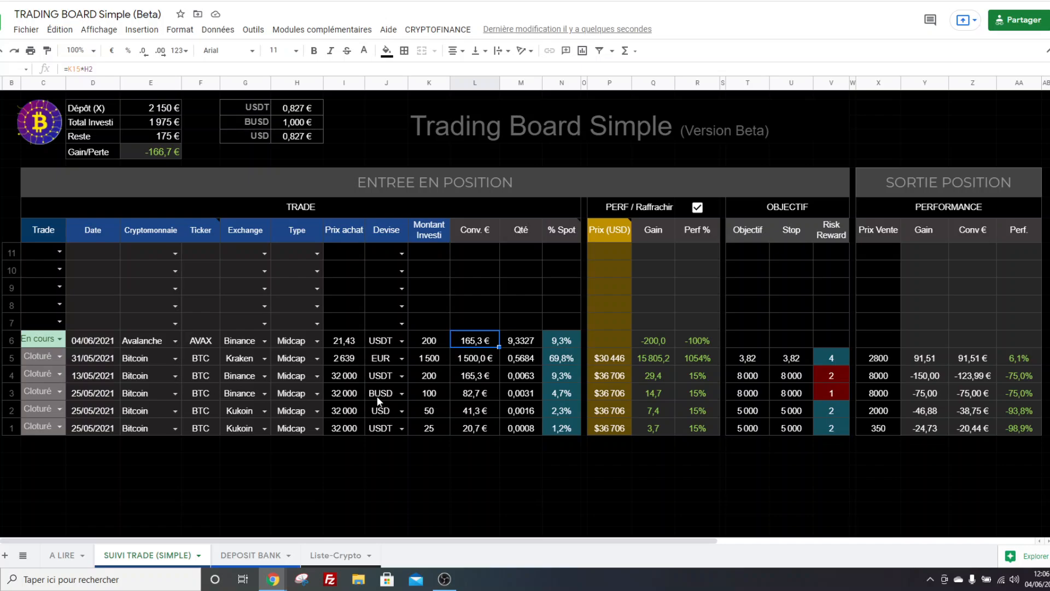
pyautogui.click(468, 393)
pyautogui.click(522, 455)
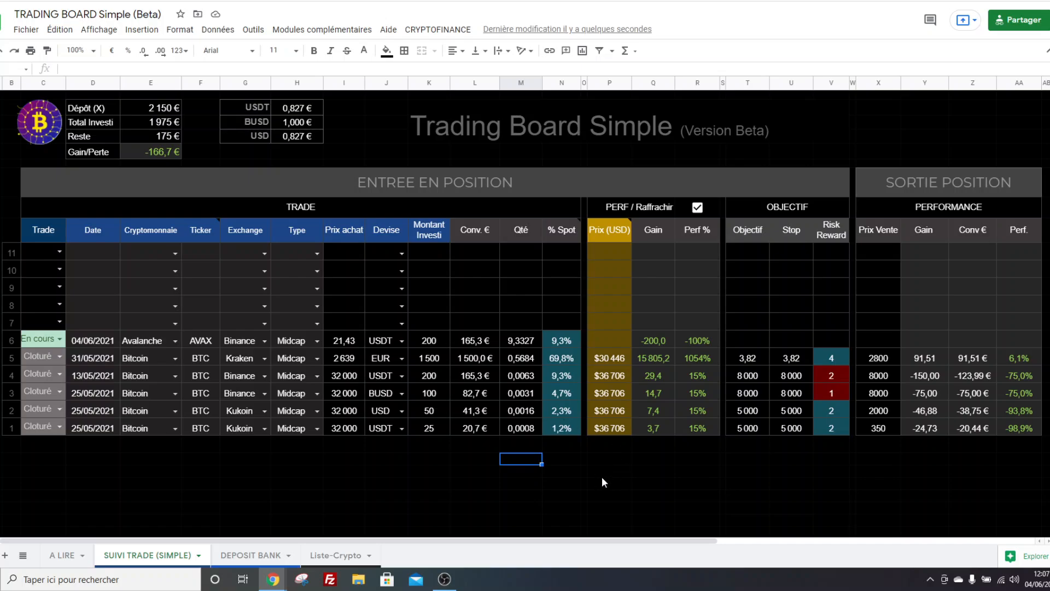
pyautogui.moveTo(475, 322); pyautogui.dragTo(475, 428)
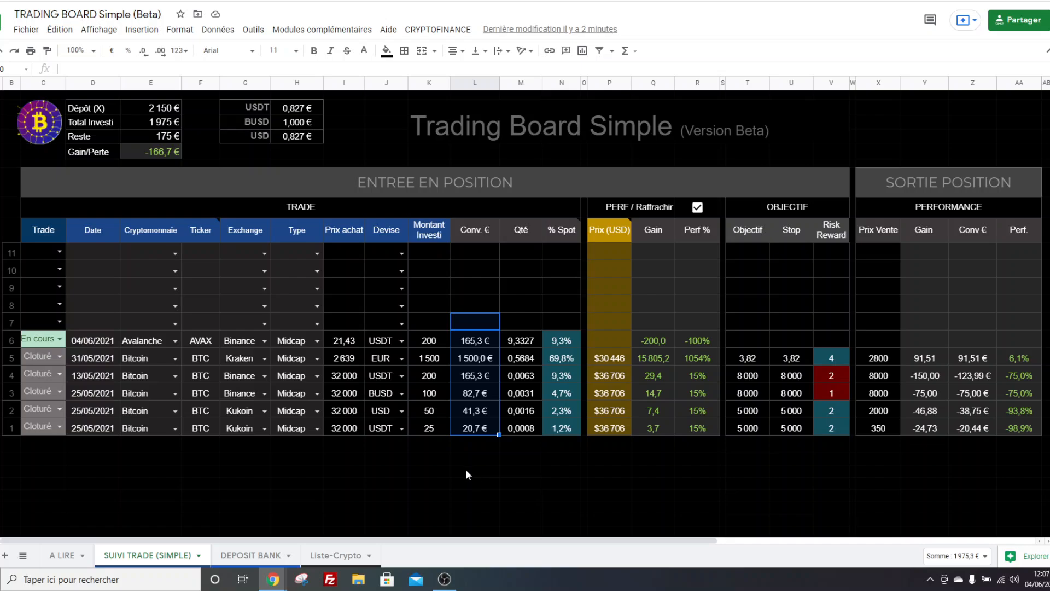
pyautogui.click(519, 458)
pyautogui.moveTo(527, 331); pyautogui.dragTo(528, 427)
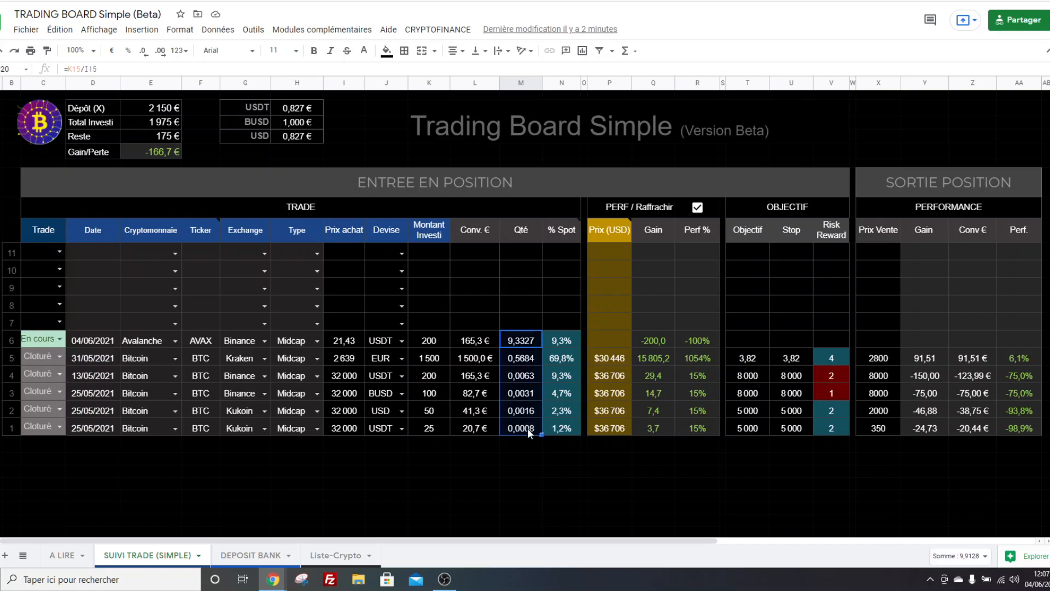
# Check the formula in trade 6's % Spot cell without changing it
pyautogui.click(565, 342)
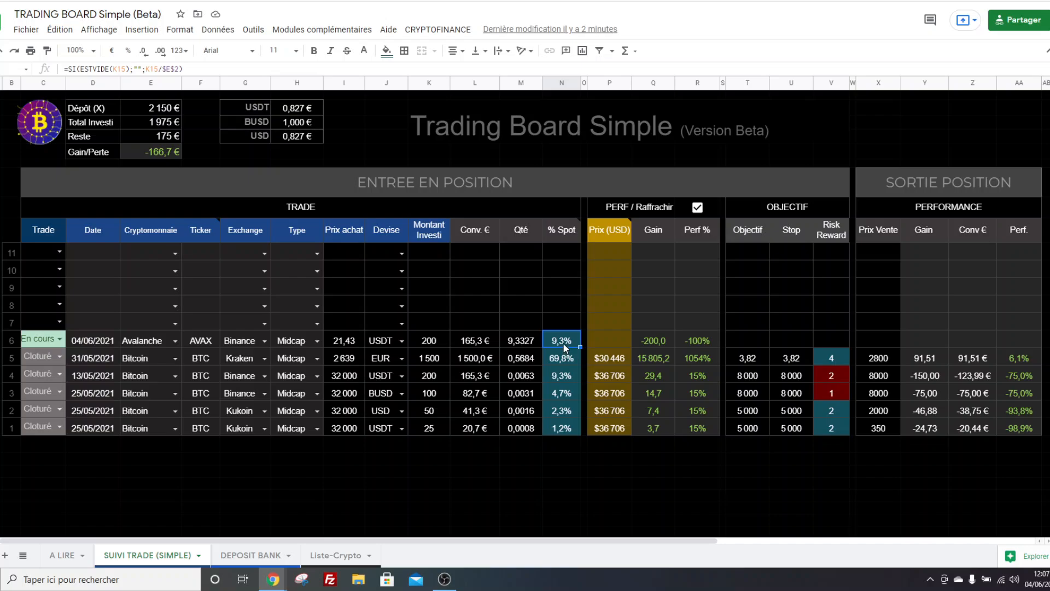
pyautogui.doubleClick(565, 346)
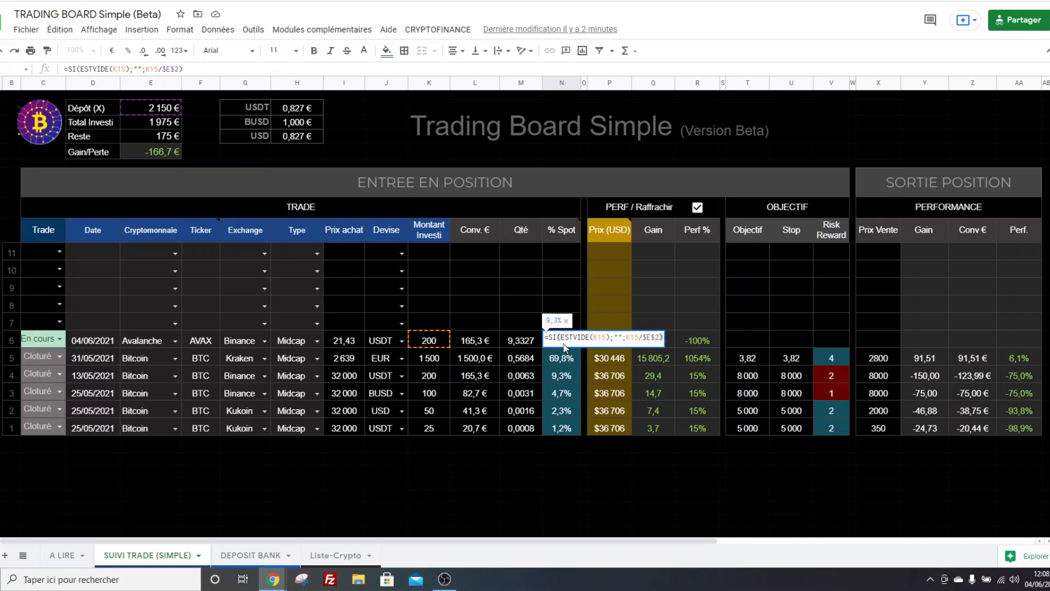
pyautogui.press('Escape')
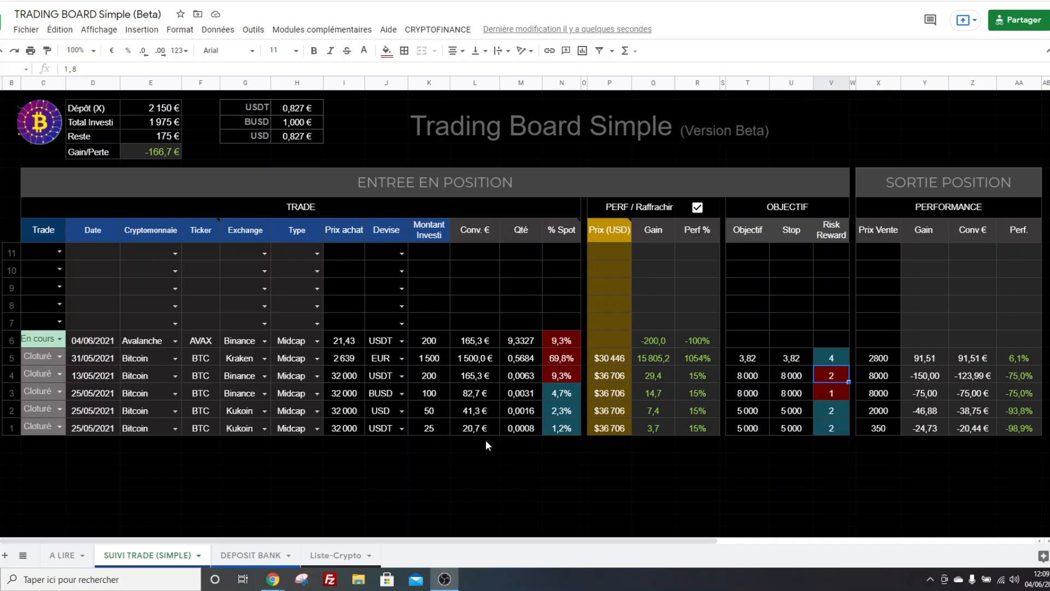
# Review the conditional formatting rules that colour the % Spot column
pyautogui.rightClick(560, 342)
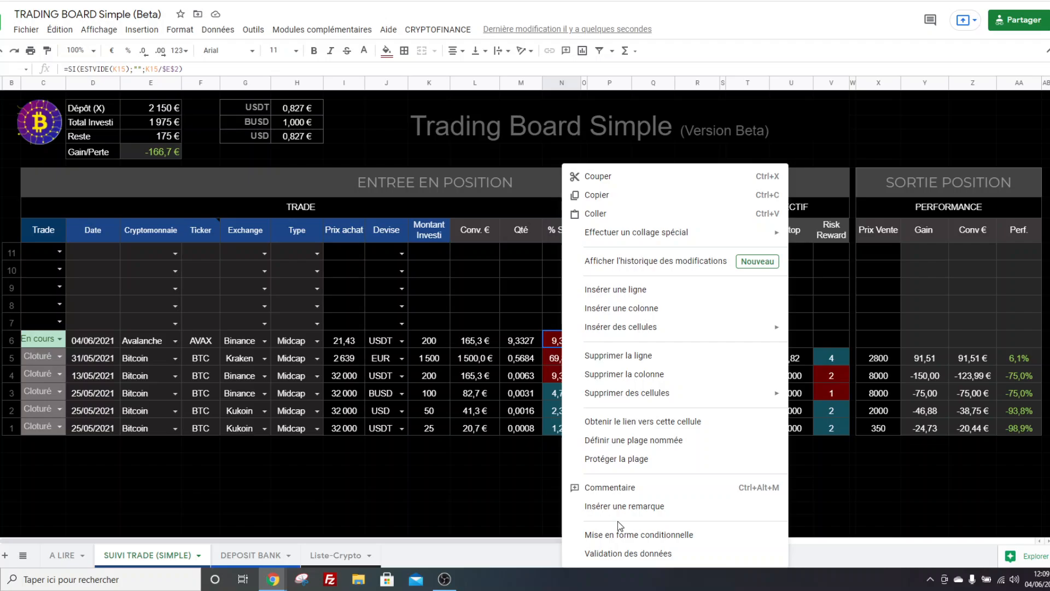
pyautogui.click(621, 534)
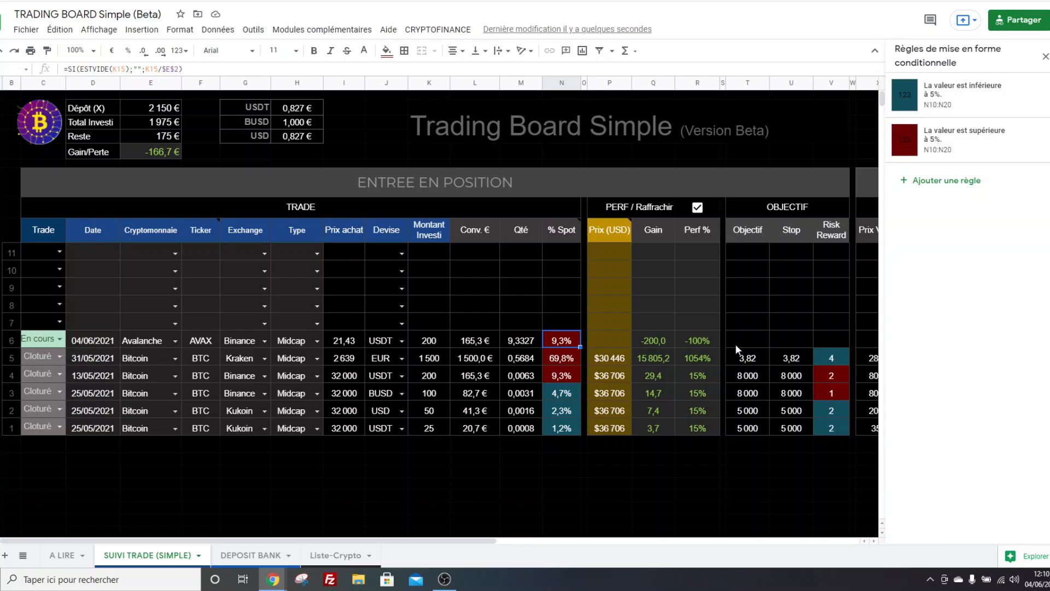
pyautogui.click(1045, 56)
pyautogui.click(520, 303)
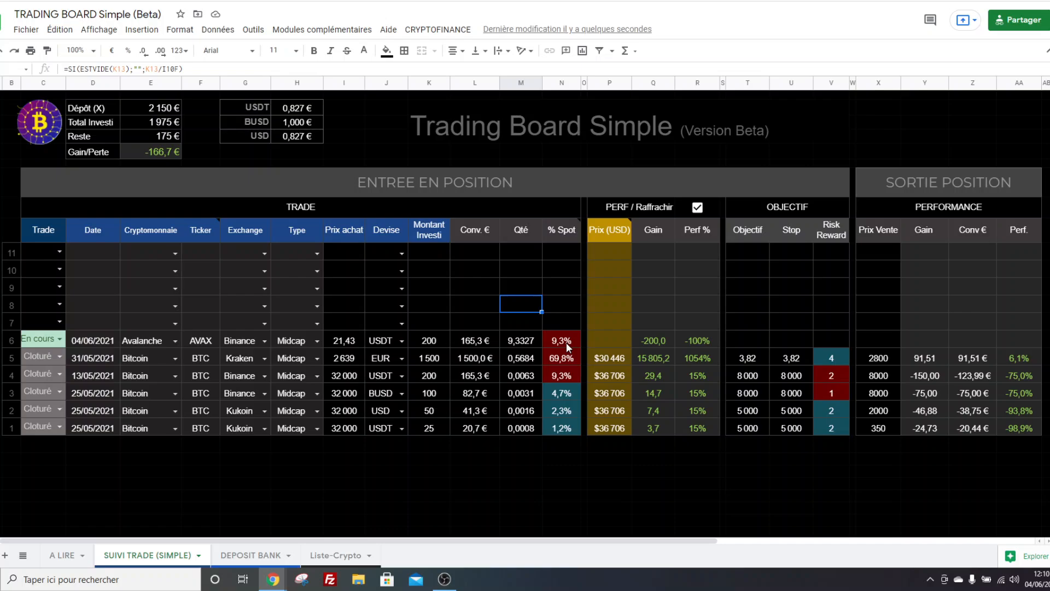
# Read the note on the % Spot header about the colour threshold
pyautogui.click(563, 483)
pyautogui.rightClick(564, 429)
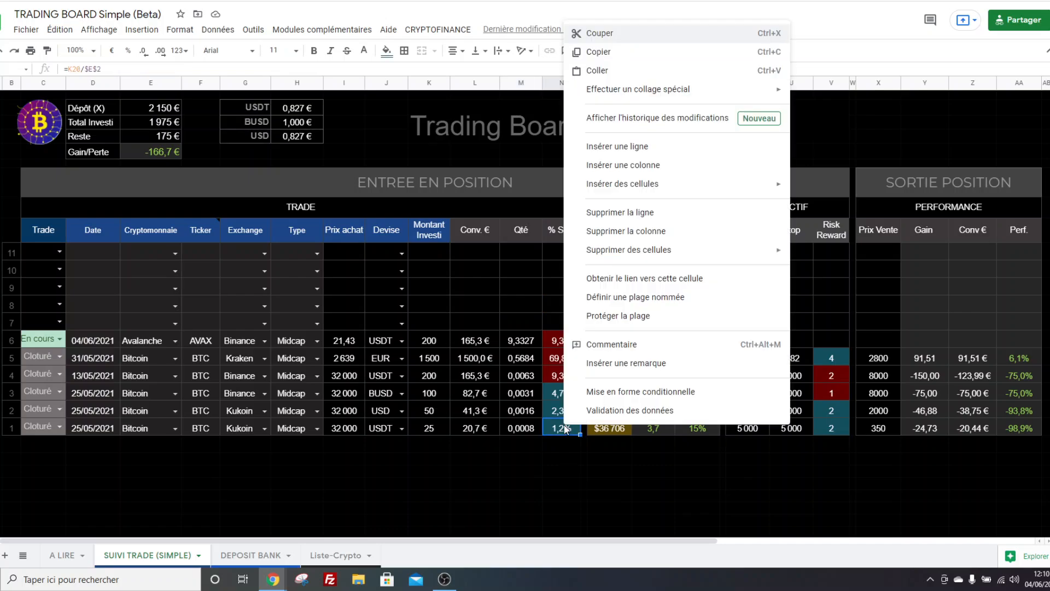
pyautogui.press('Escape')
pyautogui.moveTo(577, 226)
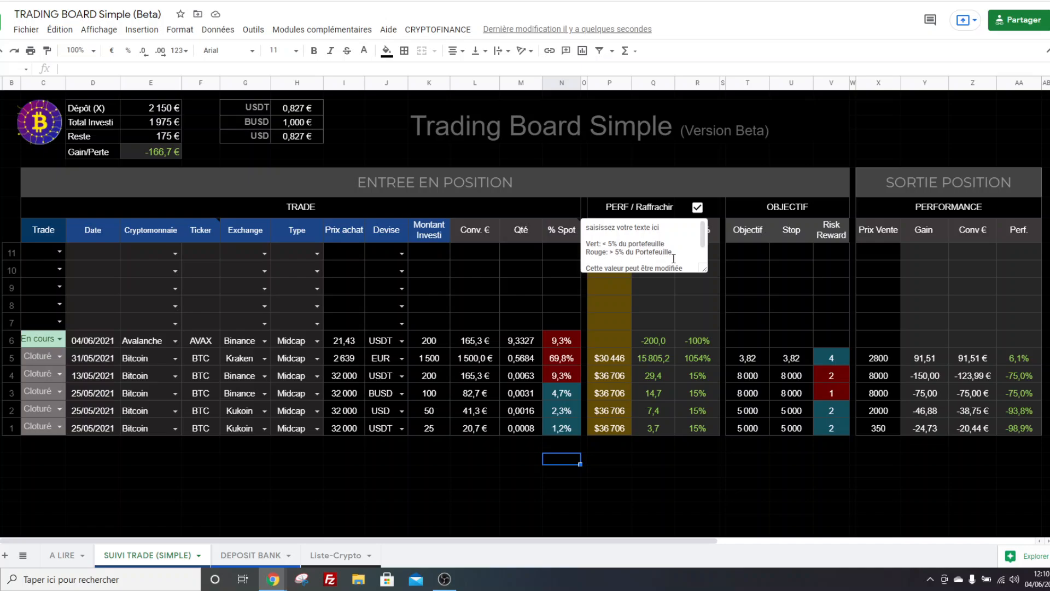
# Inspect the threshold of the % Spot column's "Inférieur(e) à" conditional formatting rule, leaving it as it is
pyautogui.rightClick(565, 340)
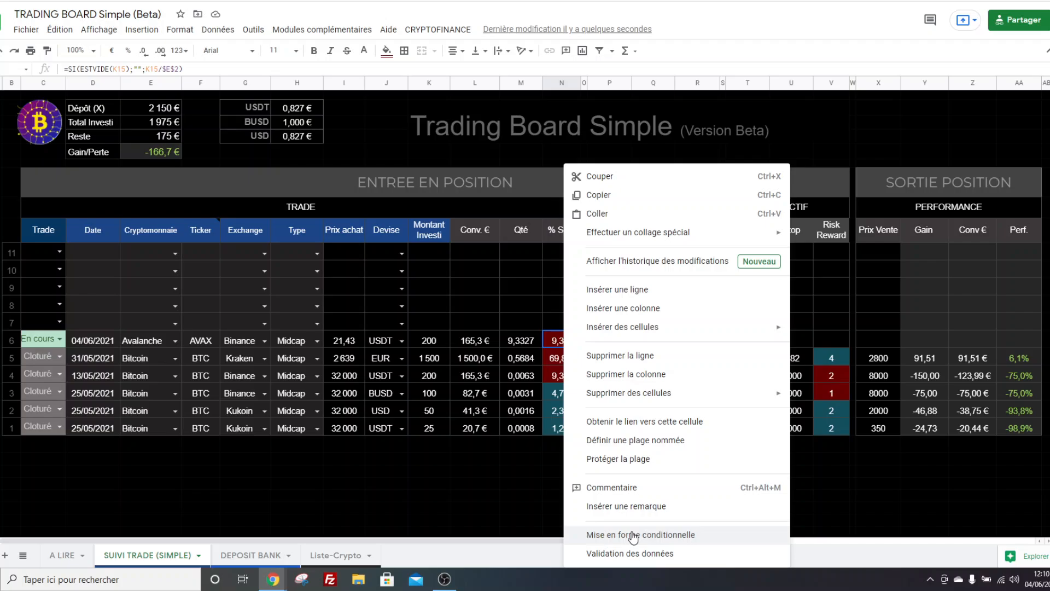
pyautogui.click(632, 535)
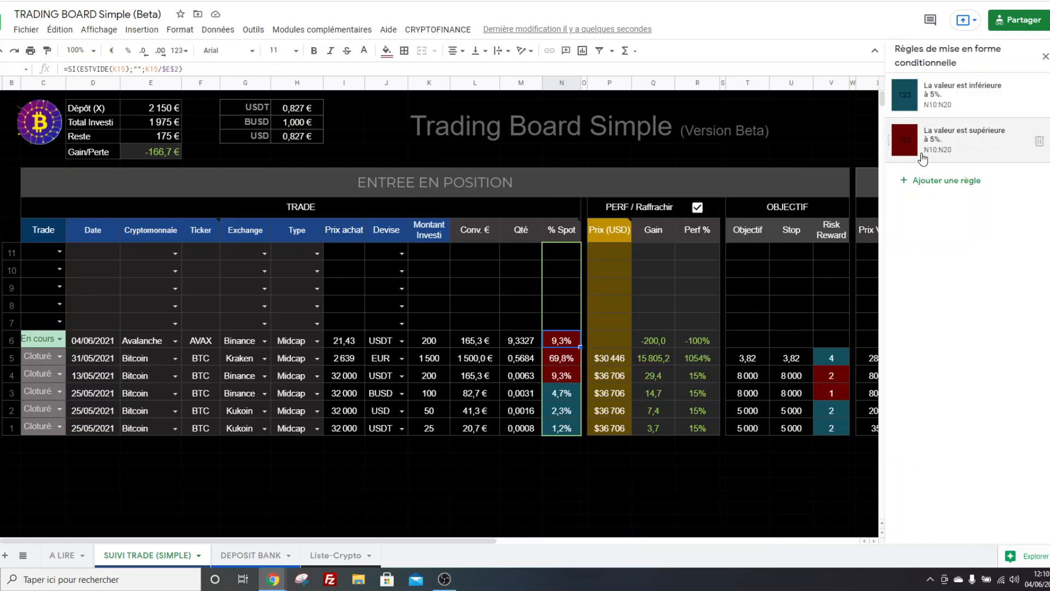
pyautogui.click(956, 94)
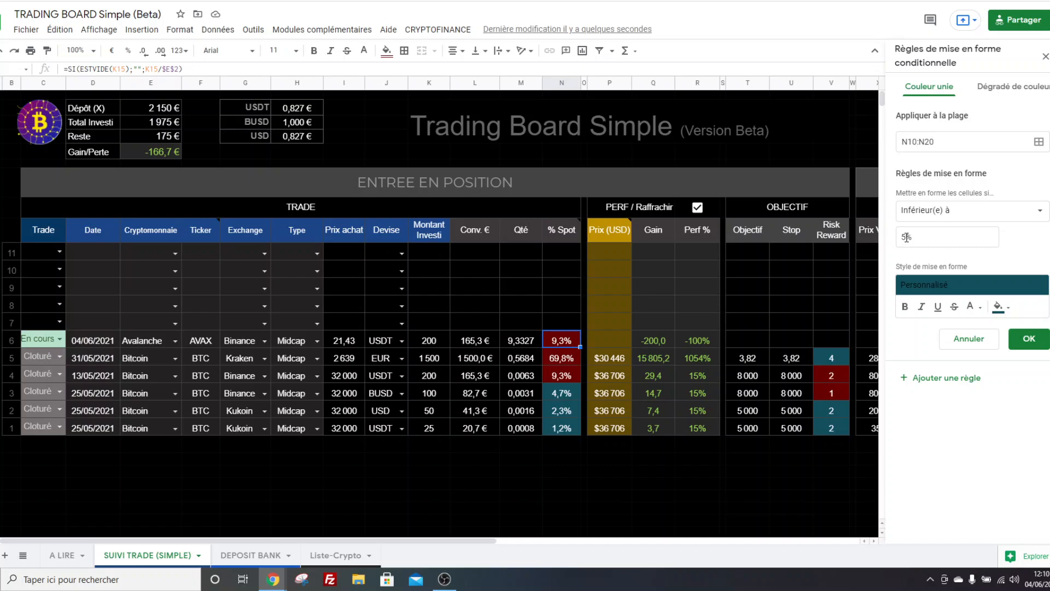
pyautogui.doubleClick(906, 237)
pyautogui.click(1044, 58)
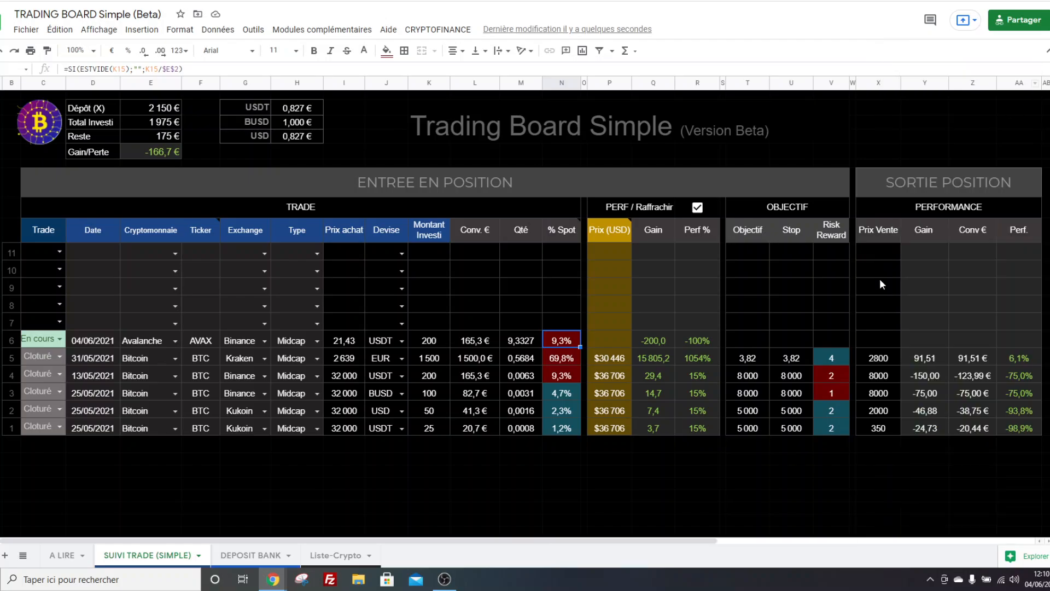
# Check trade 6's % Spot formula and set its Montant Investi to 100
pyautogui.doubleClick(568, 341)
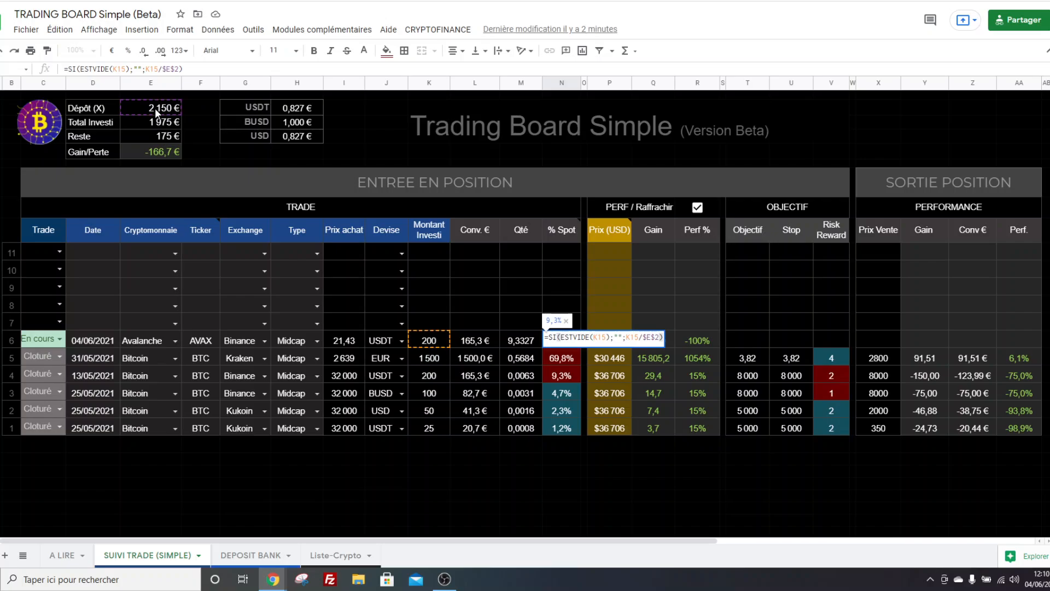
pyautogui.press('Escape')
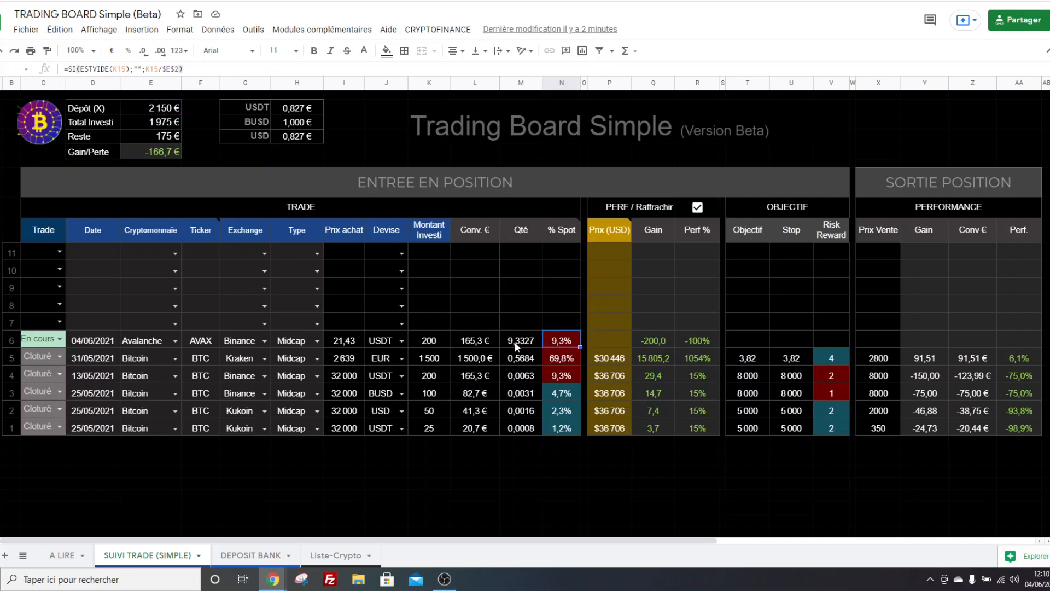
pyautogui.click(429, 340)
pyautogui.write('1')
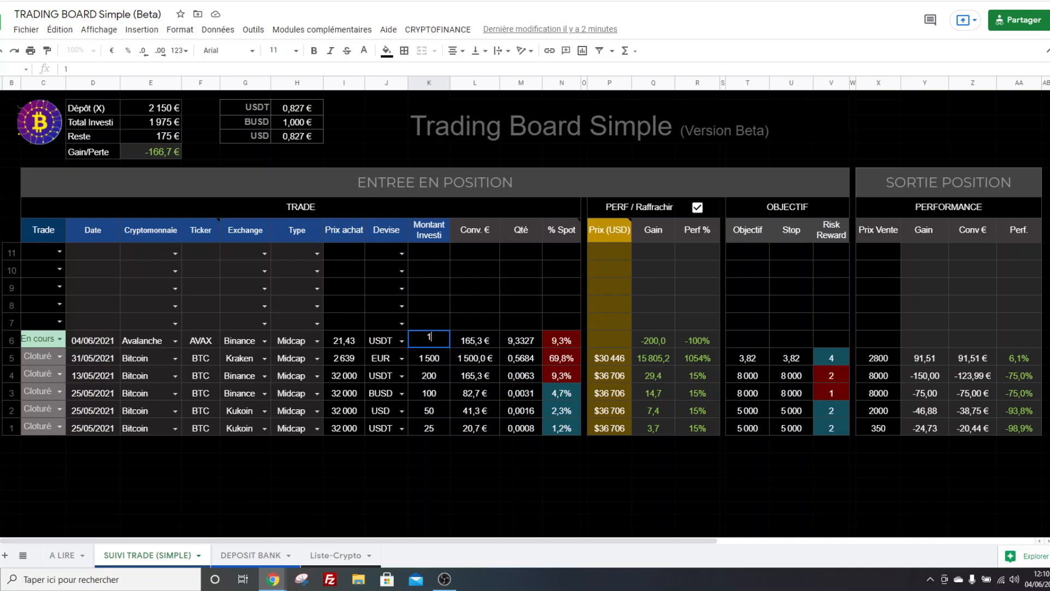
pyautogui.write('50')
pyautogui.press('Return')
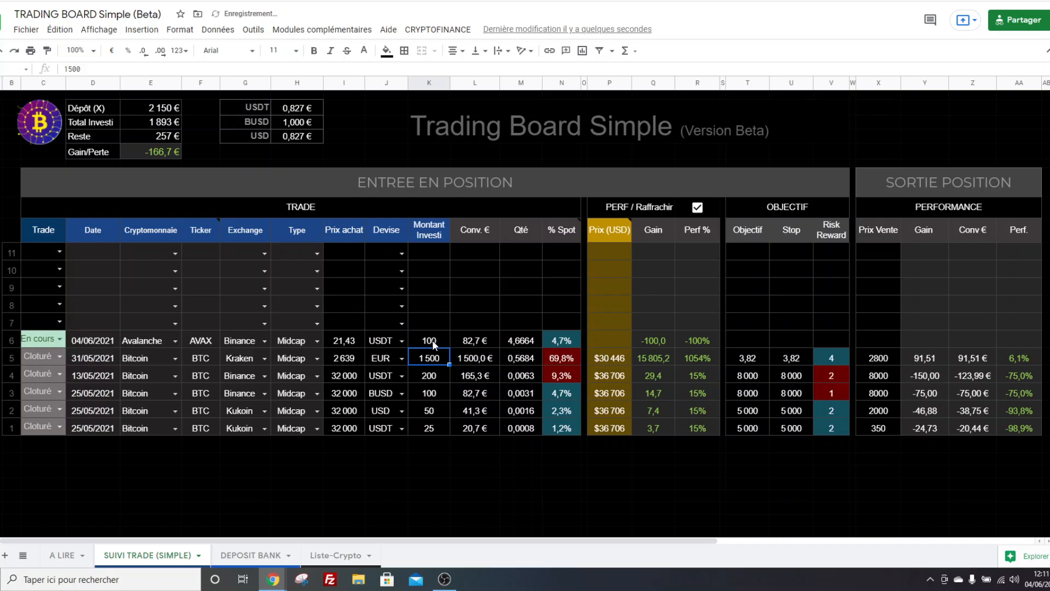
pyautogui.click(432, 341)
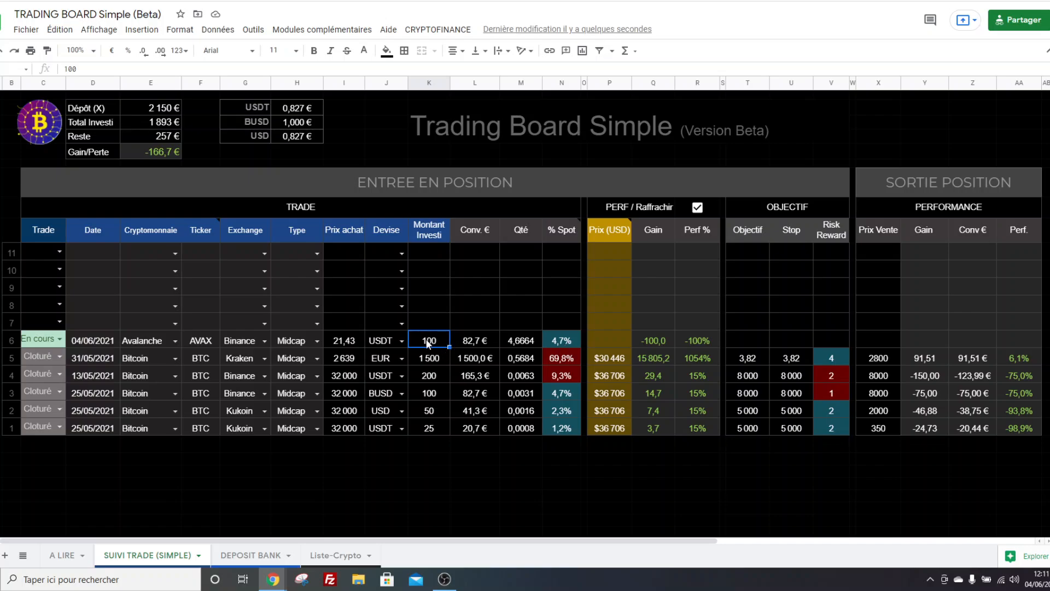
# Change trade 6's % Spot formula to =SI(ESTVIDE(L15);"";L15/$E$2) so that it uses the Conv € amount
pyautogui.click(562, 343)
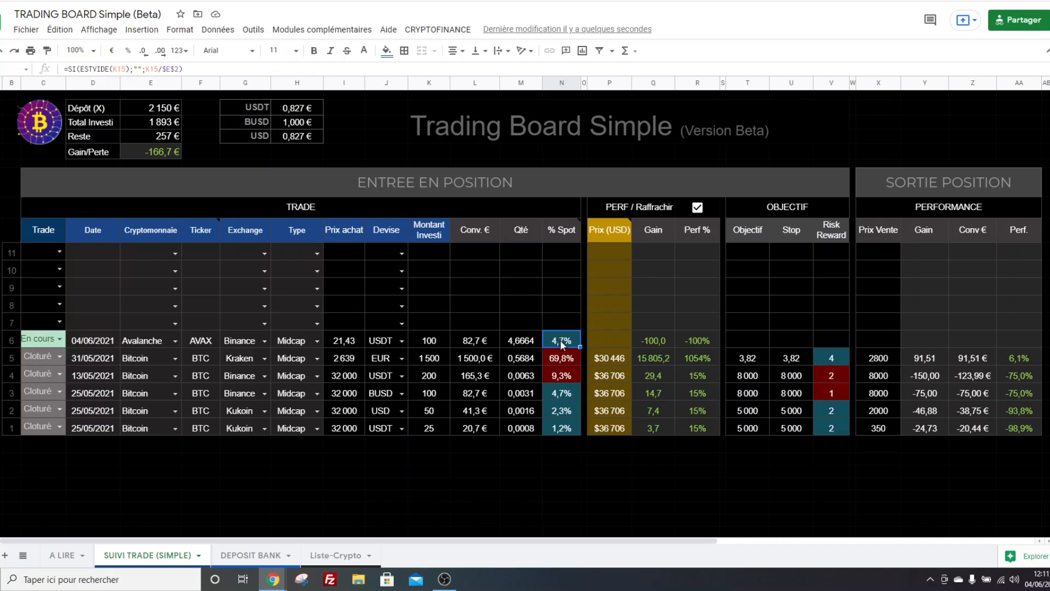
pyautogui.doubleClick(560, 339)
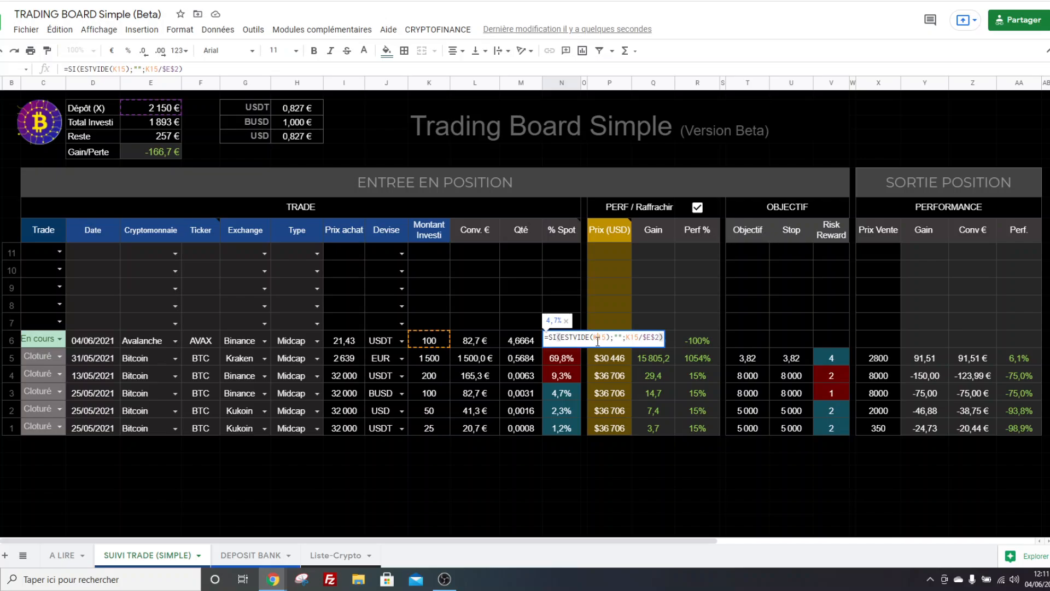
pyautogui.moveTo(597, 337); pyautogui.dragTo(606, 337)
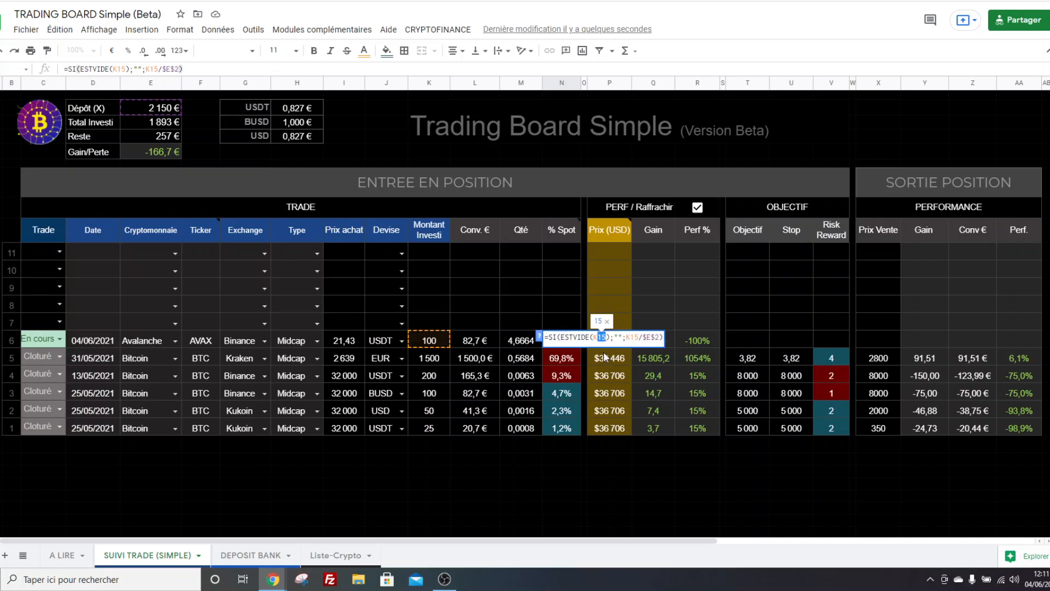
pyautogui.click(487, 339)
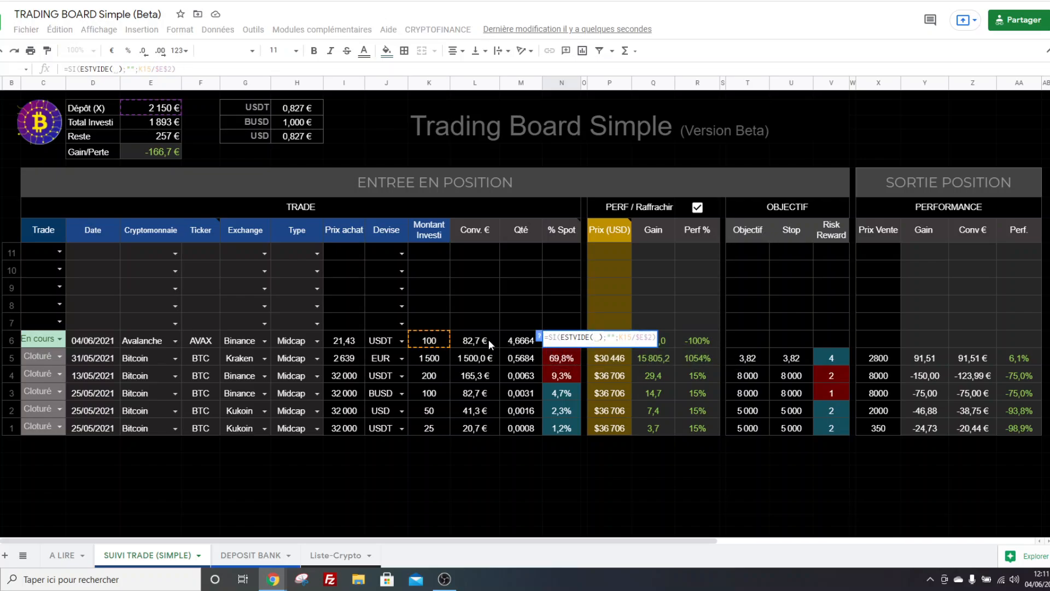
pyautogui.moveTo(626, 337); pyautogui.dragTo(637, 337)
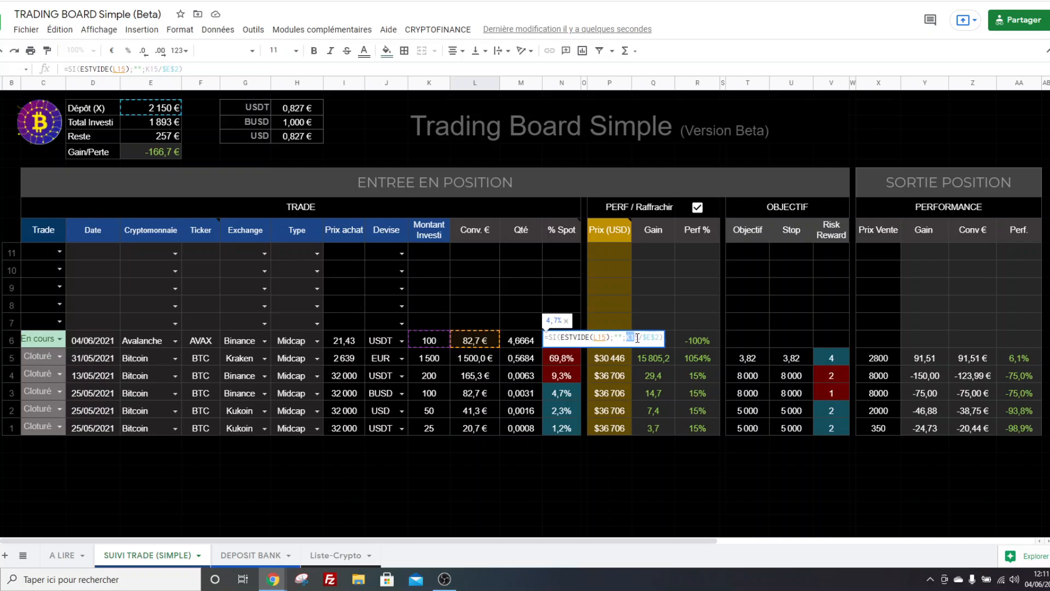
pyautogui.click(521, 340)
pyautogui.press('Return')
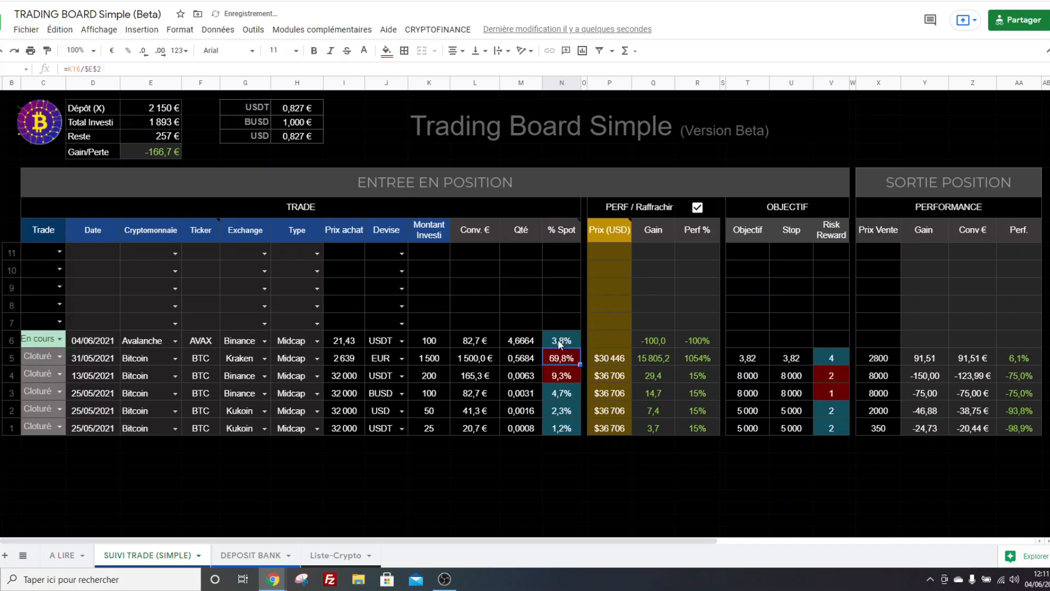
# Reduce the Qté value of trade 6 to two decimal places
pyautogui.click(520, 341)
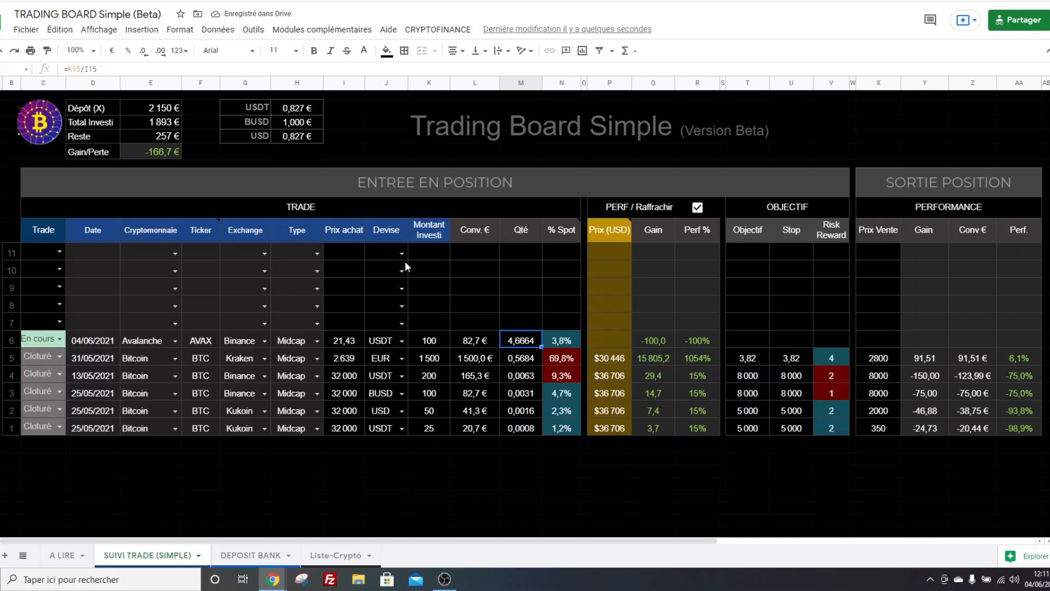
pyautogui.click(143, 50)
pyautogui.click(142, 50)
pyautogui.click(611, 474)
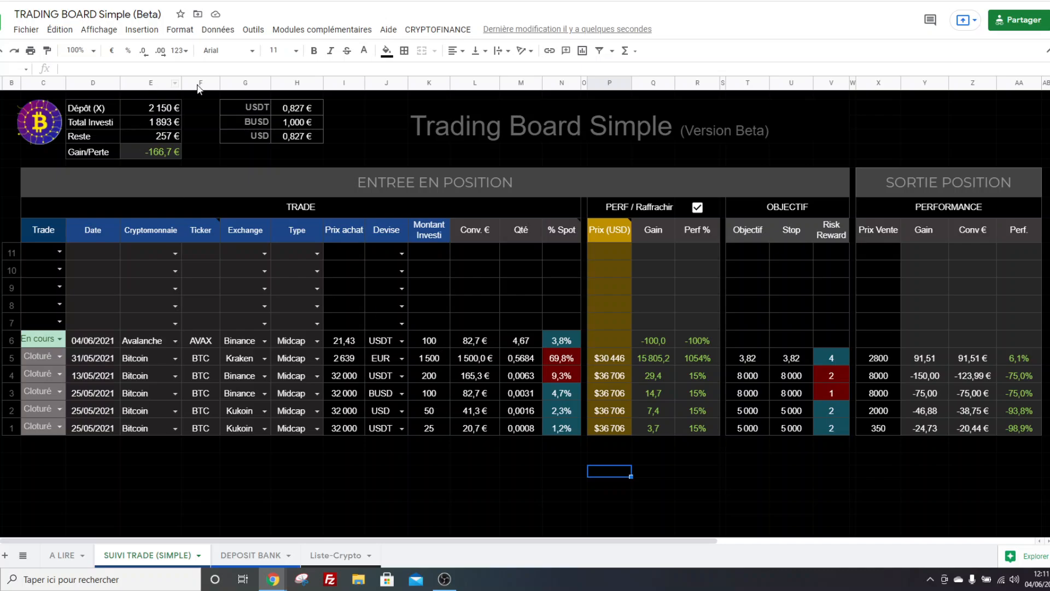
# Check the formulas in trade 6's Conv €, Qté and % Spot cells
pyautogui.click(474, 340)
pyautogui.moveTo(460, 581)
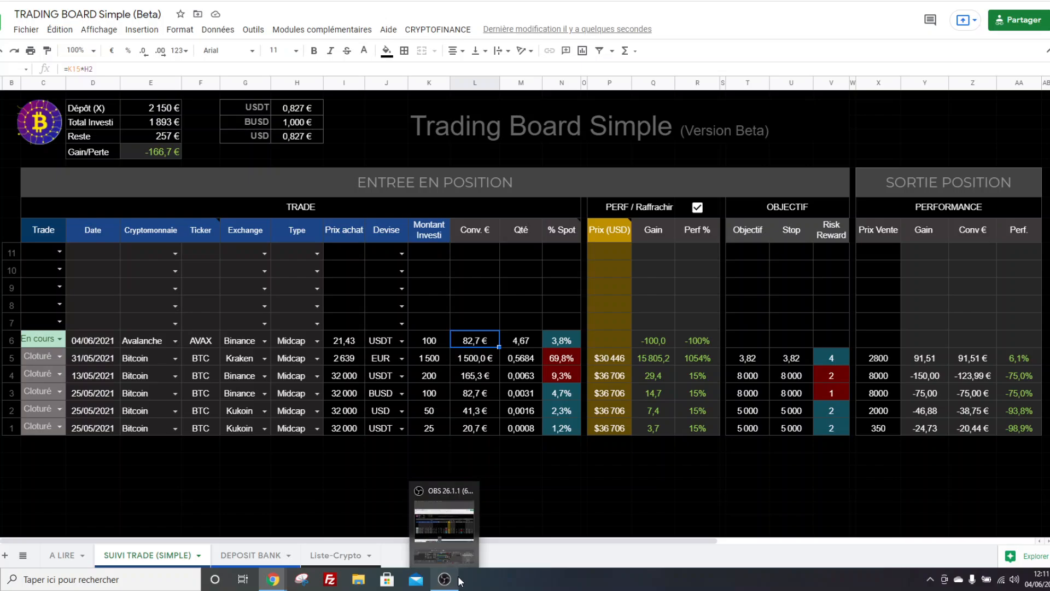
pyautogui.click(527, 340)
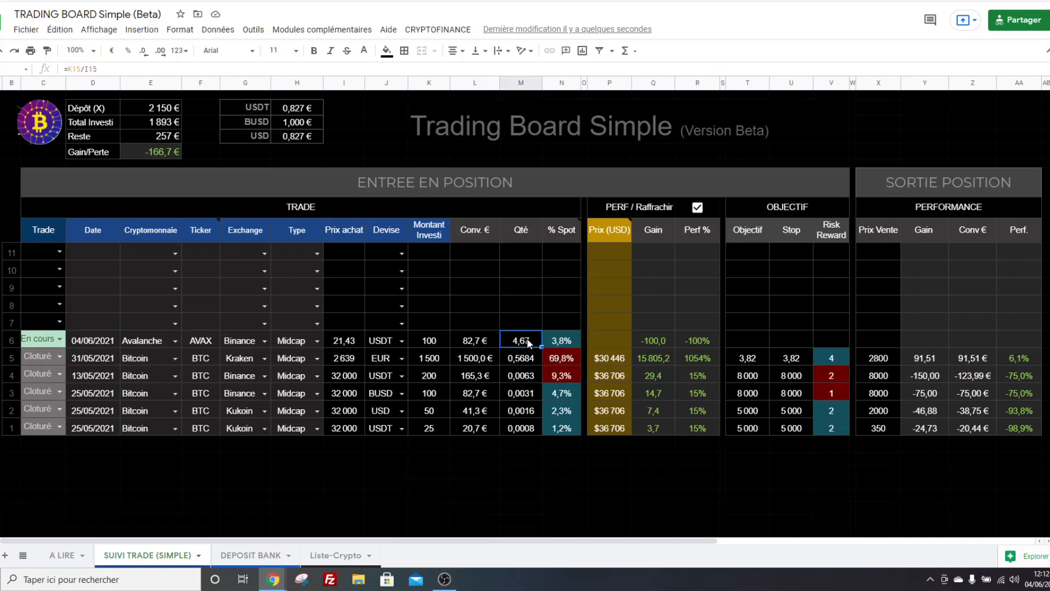
pyautogui.click(562, 339)
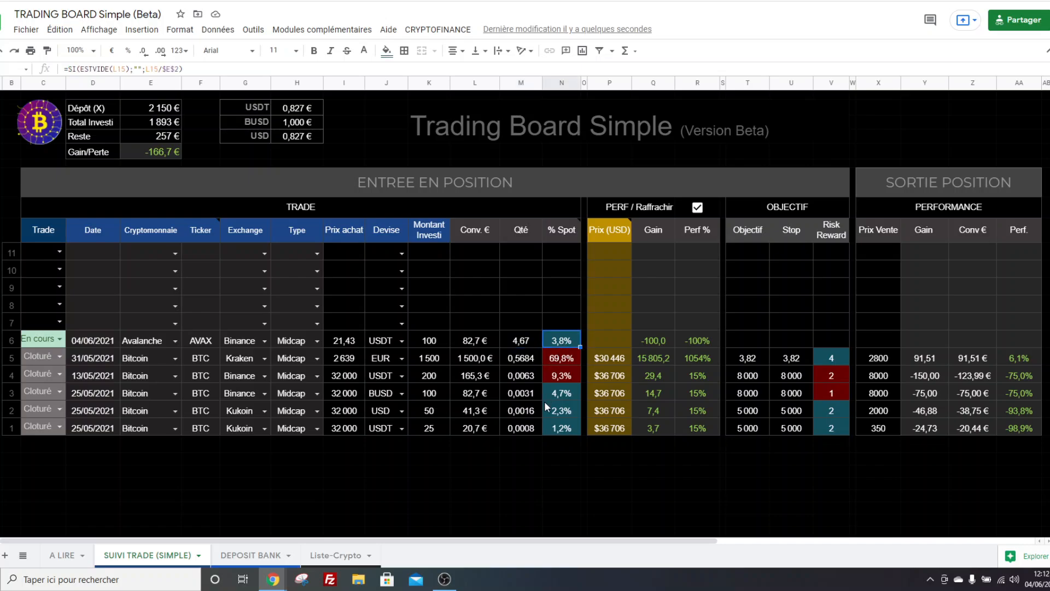
pyautogui.rightClick(567, 341)
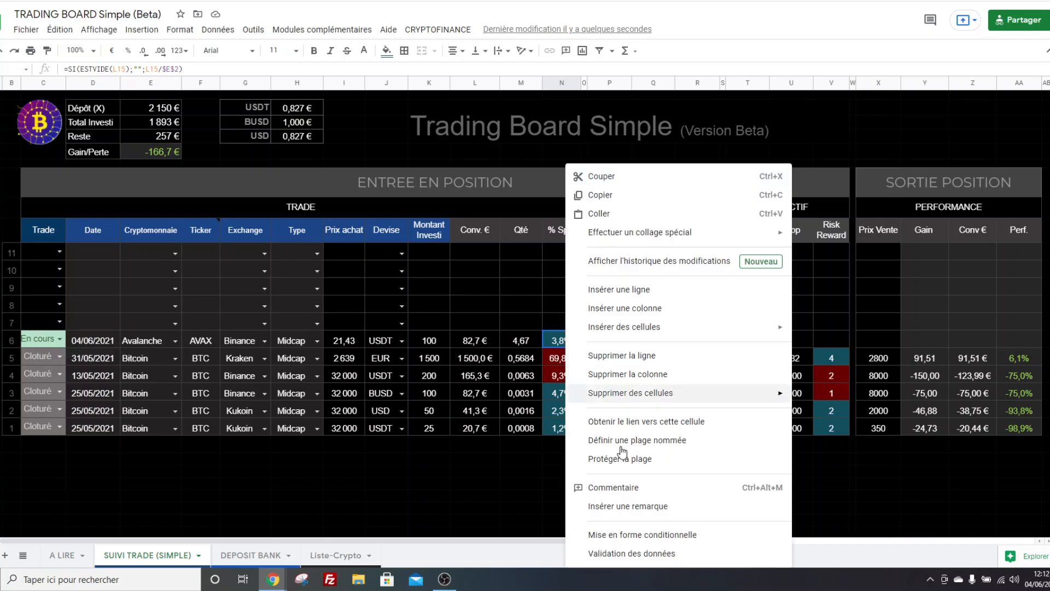
pyautogui.click(884, 481)
# Check the CRYPTOFINANCE formula in trade 5's Prix (USD) cell
pyautogui.moveTo(428, 541); pyautogui.dragTo(511, 543)
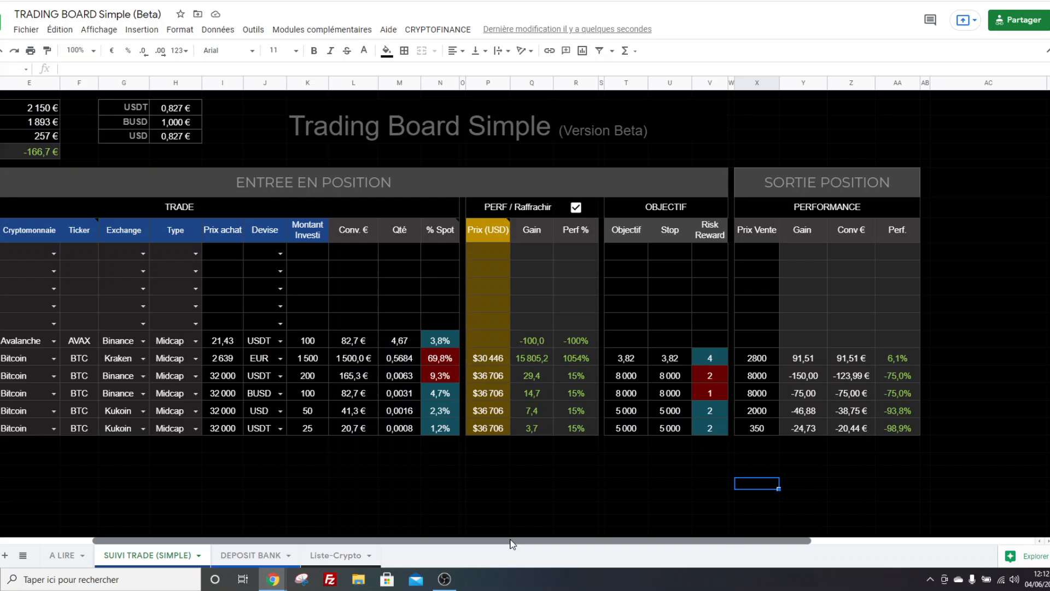
pyautogui.moveTo(512, 543); pyautogui.dragTo(513, 544)
pyautogui.click(494, 359)
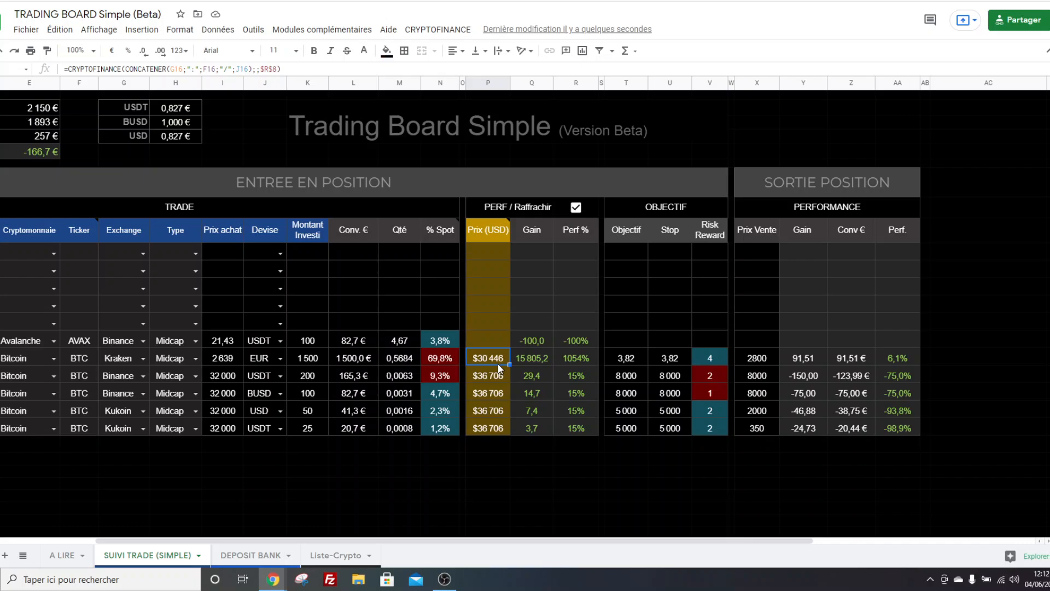
# Copy trade 5's Prix (USD) formula into trade 6's Prix (USD) cell
pyautogui.hotkey('ctrl', 'c')
pyautogui.click(487, 339)
pyautogui.hotkey('ctrl', 'v')
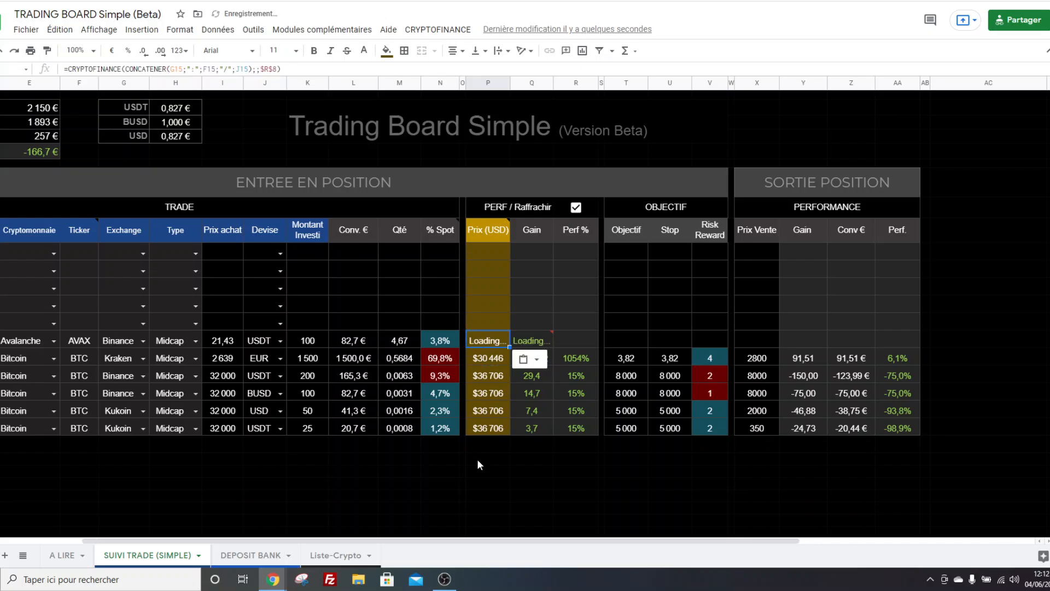
pyautogui.click(501, 462)
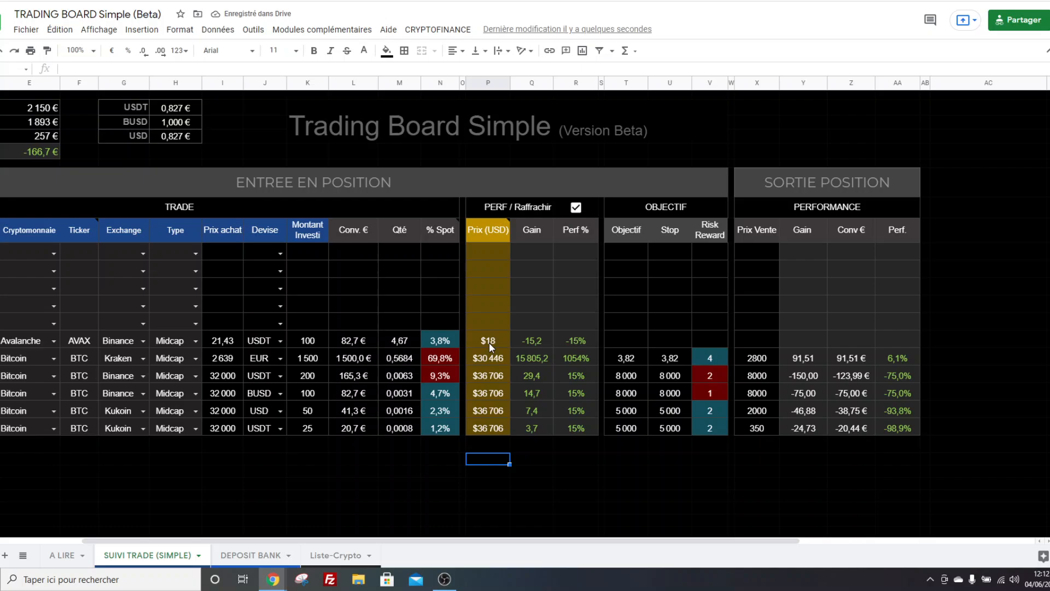
pyautogui.hscroll(-1, 515, 539)
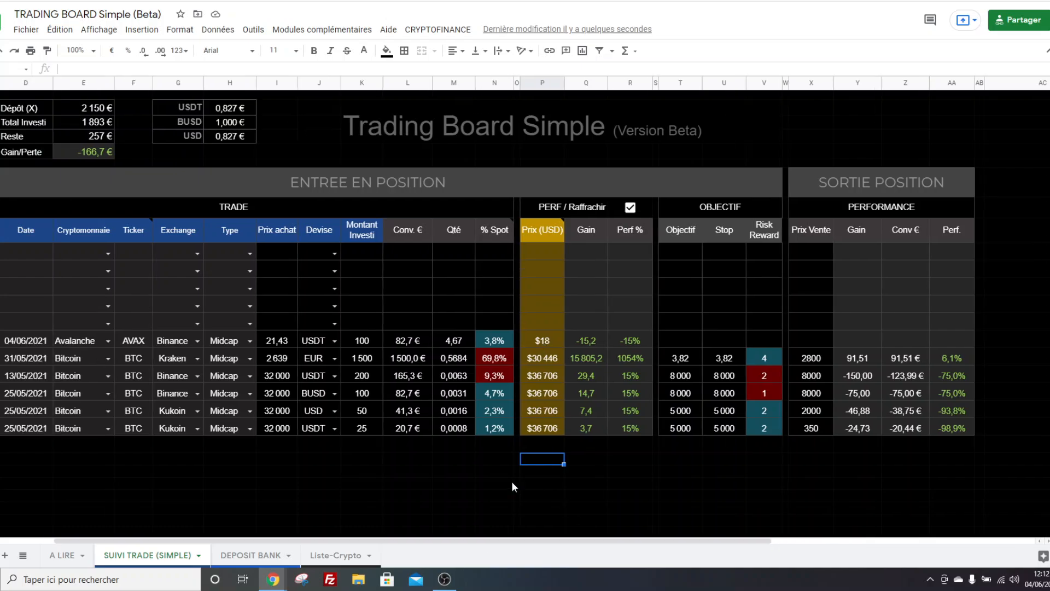
# Show trade 6's Prix (USD) with two decimals and compare it with the AVAX/TetherUS price on the TradingView chart
pyautogui.click(159, 54)
pyautogui.click(159, 54)
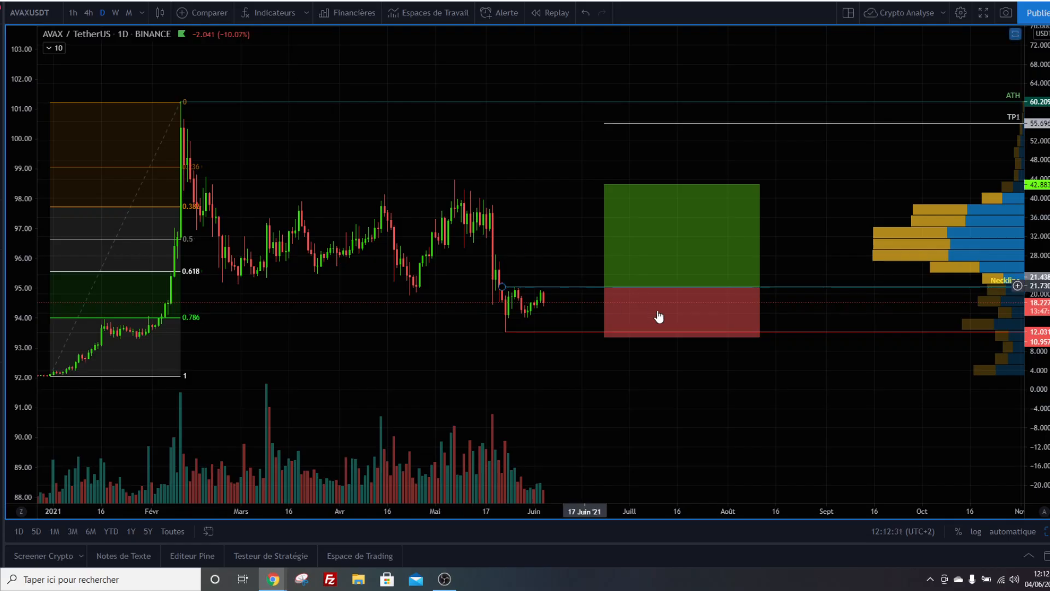
pyautogui.click(1043, 313)
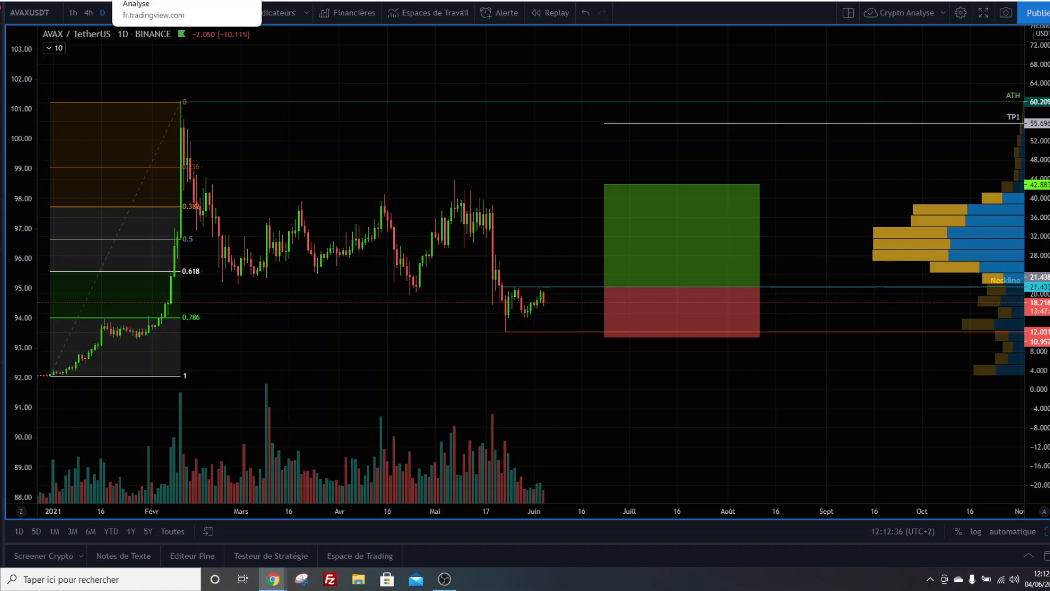
pyautogui.click(60, 0)
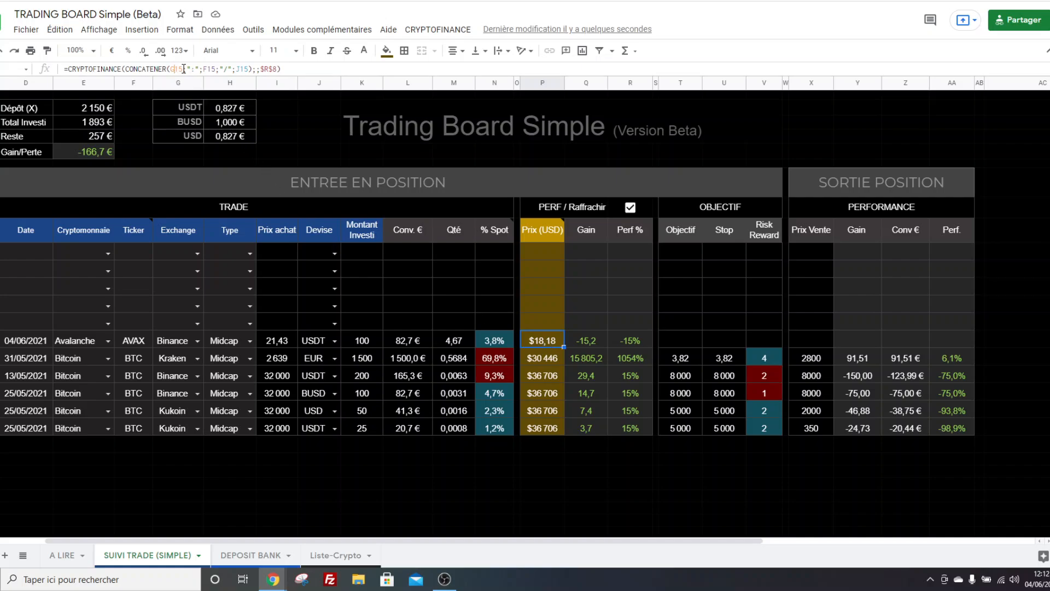
# Change trade 6's Prix (USD) formula to =CRYPTOFINANCE(CONCATENER("BINANCE:";F15;"/";J15);;$R$8), replacing the exchange cell reference
pyautogui.moveTo(175, 69); pyautogui.dragTo(187, 69)
pyautogui.press('BackSpace')
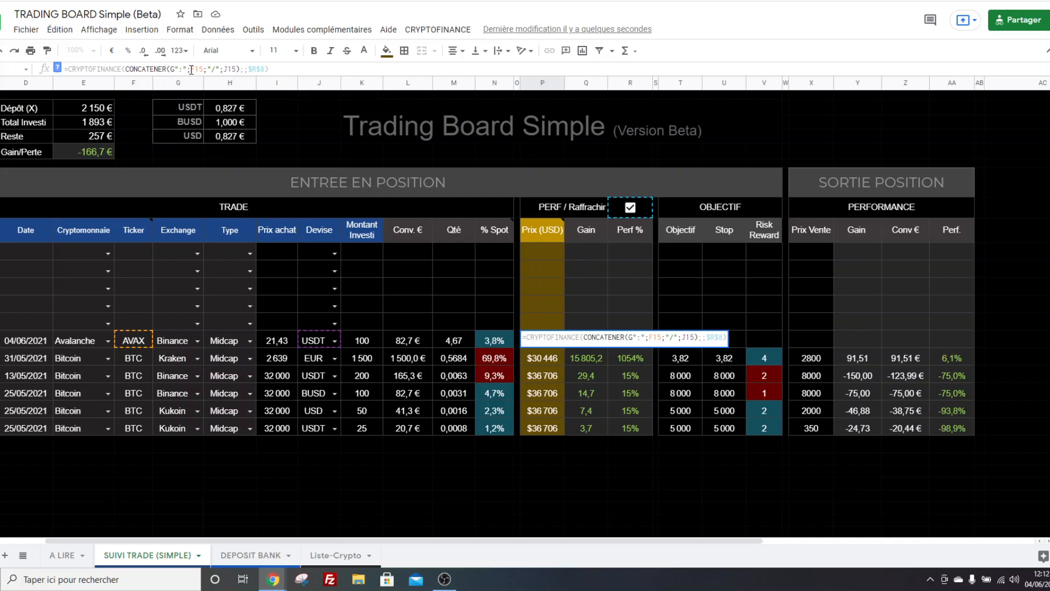
pyautogui.write('BINANCE')
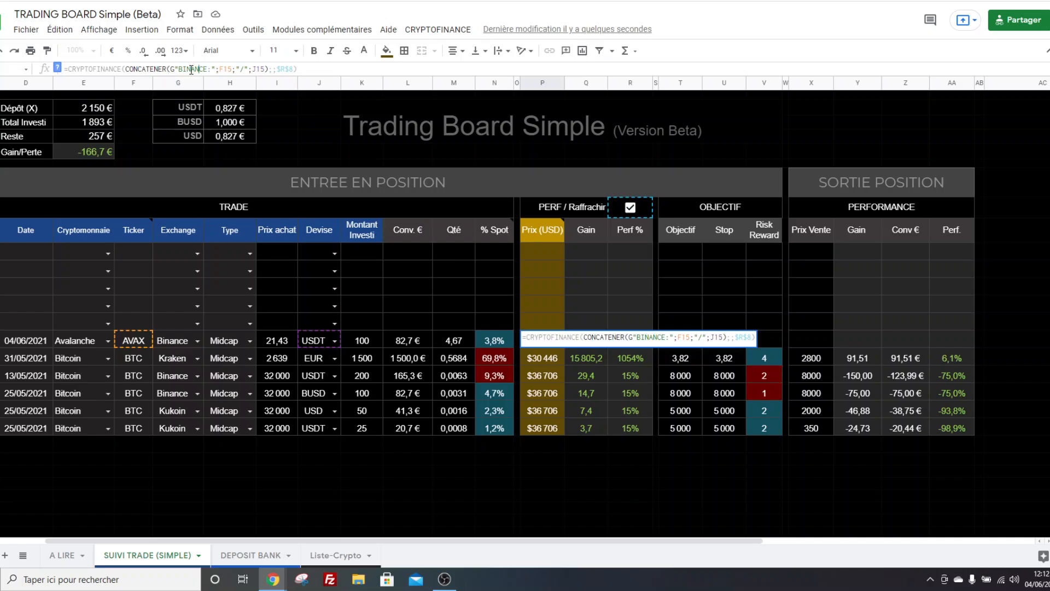
pyautogui.press('Left')
pyautogui.press('BackSpace')
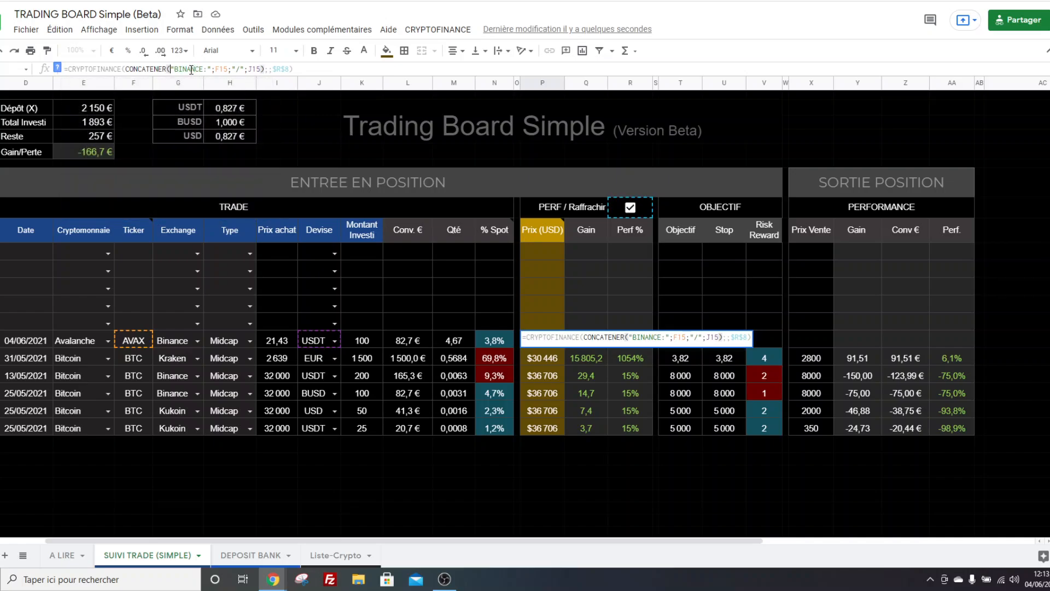
pyautogui.press('Return')
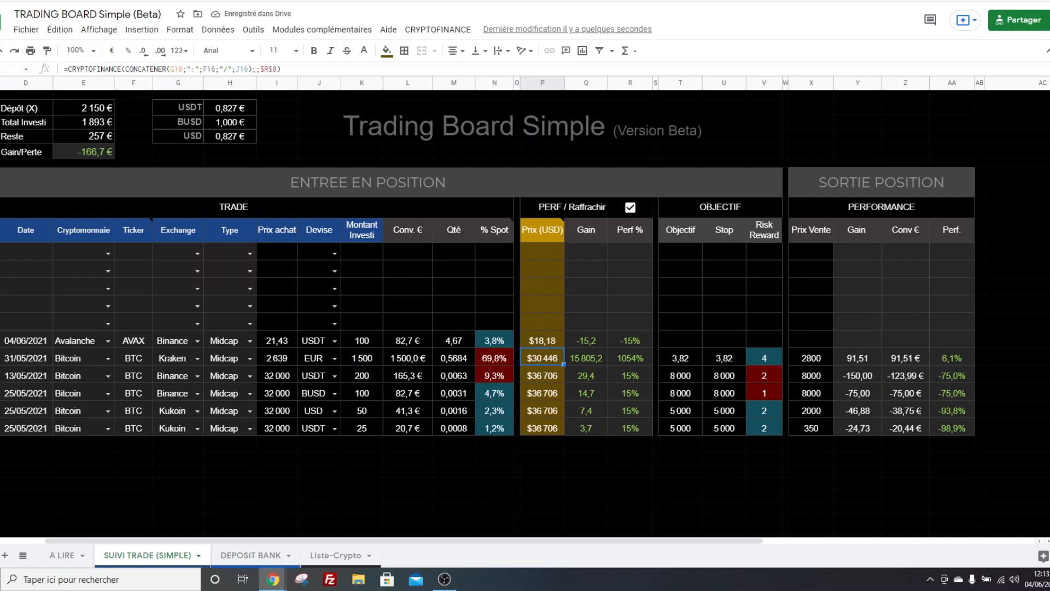
# Look up the Binance AVAXUSDT symbol in TradingView and compare its chart price with trade 6's Prix (USD)
pyautogui.click(132, 6)
pyautogui.click(25, 15)
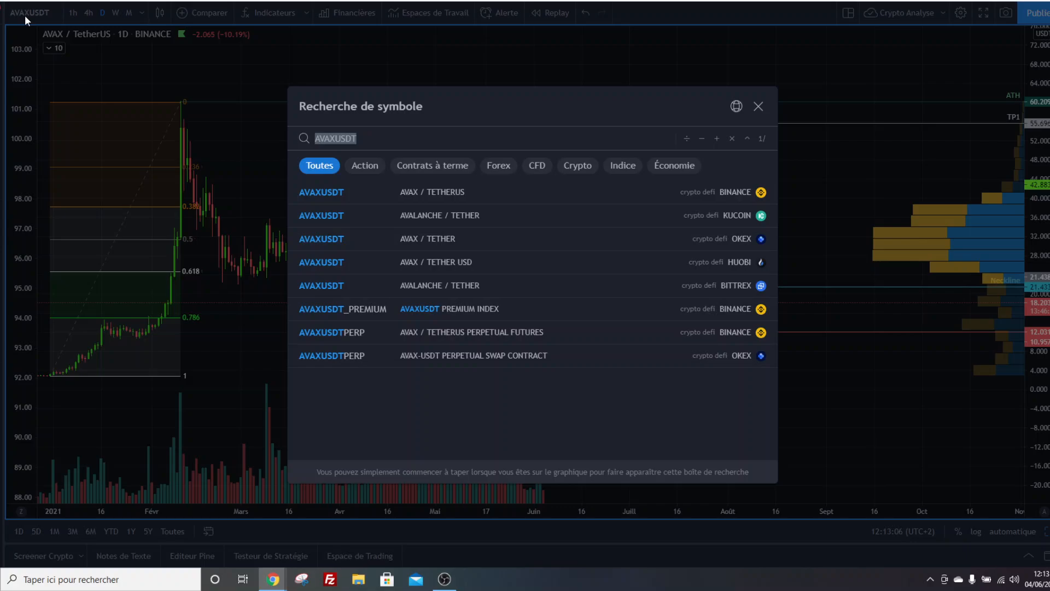
pyautogui.click(455, 192)
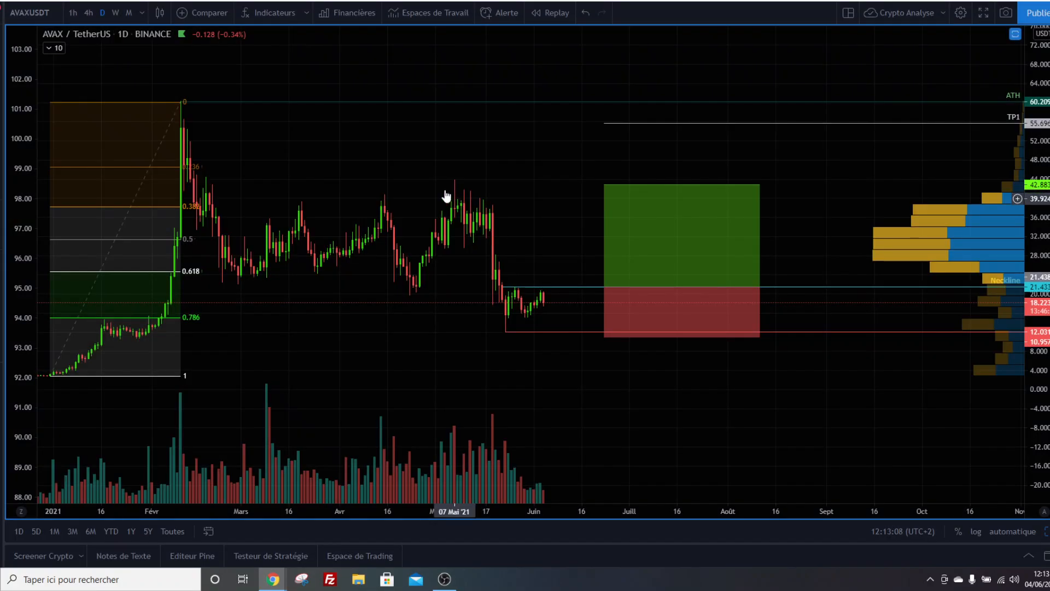
pyautogui.hotkey('ctrl', 'Tab')
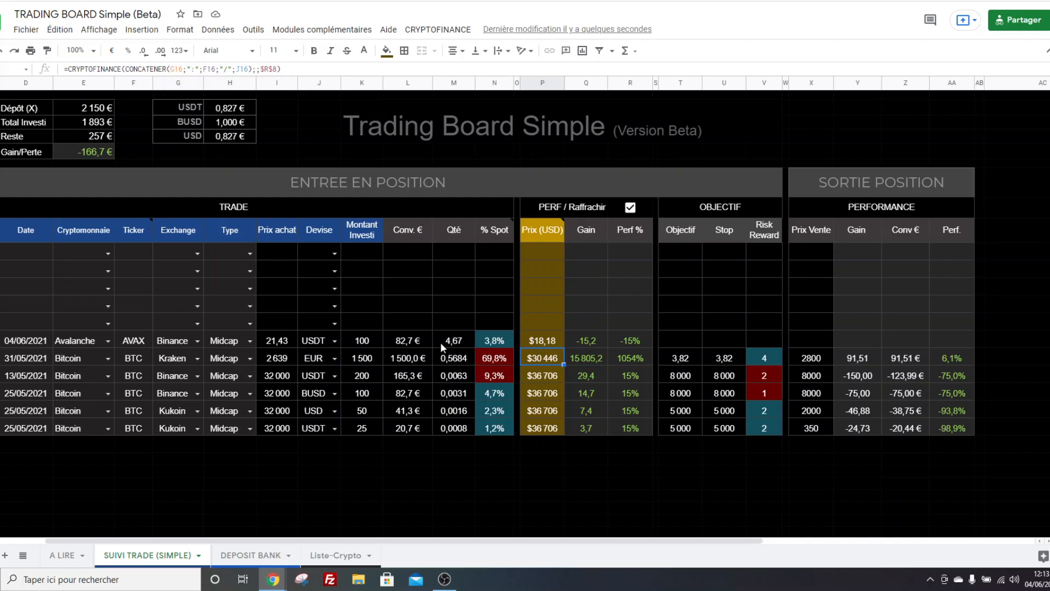
pyautogui.hotkey('ctrl', 'Tab')
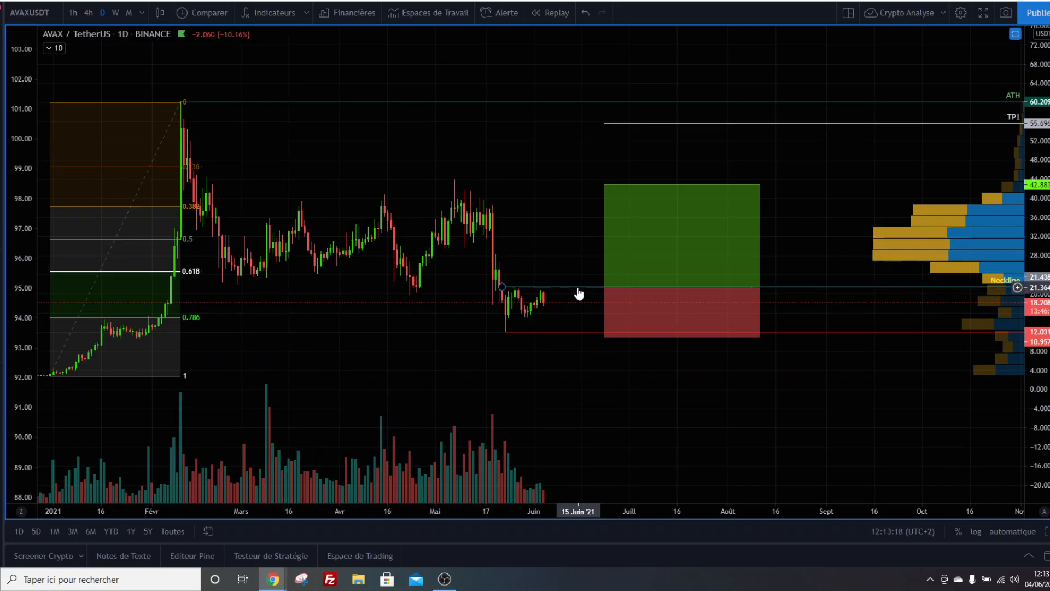
pyautogui.hotkey('ctrl', 'shift', 'Tab')
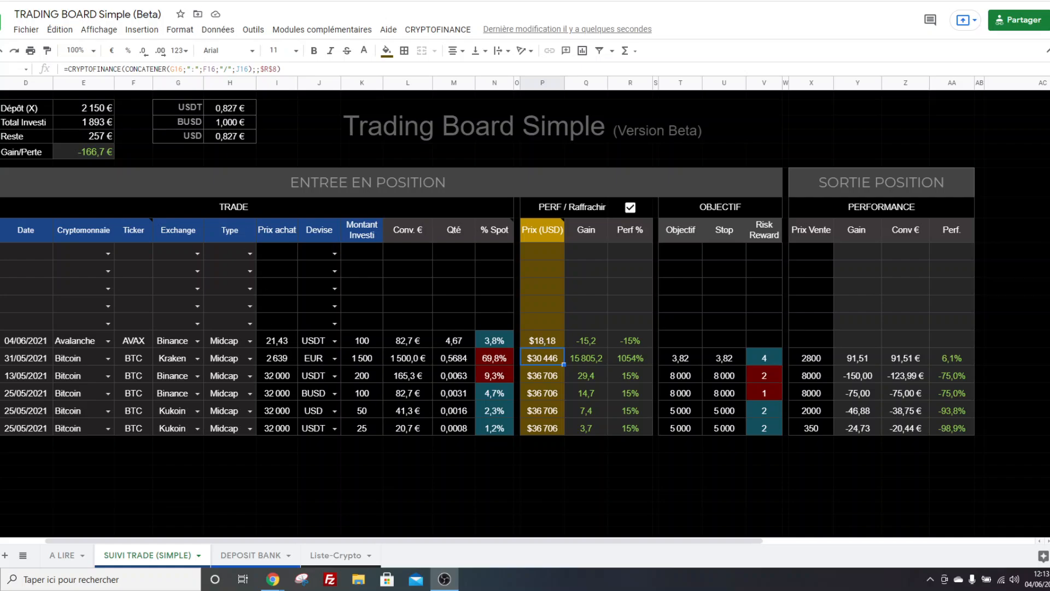
# Check trade 6's Prix achat and the formulas in its Gain and Perf % cells
pyautogui.click(284, 339)
pyautogui.click(578, 340)
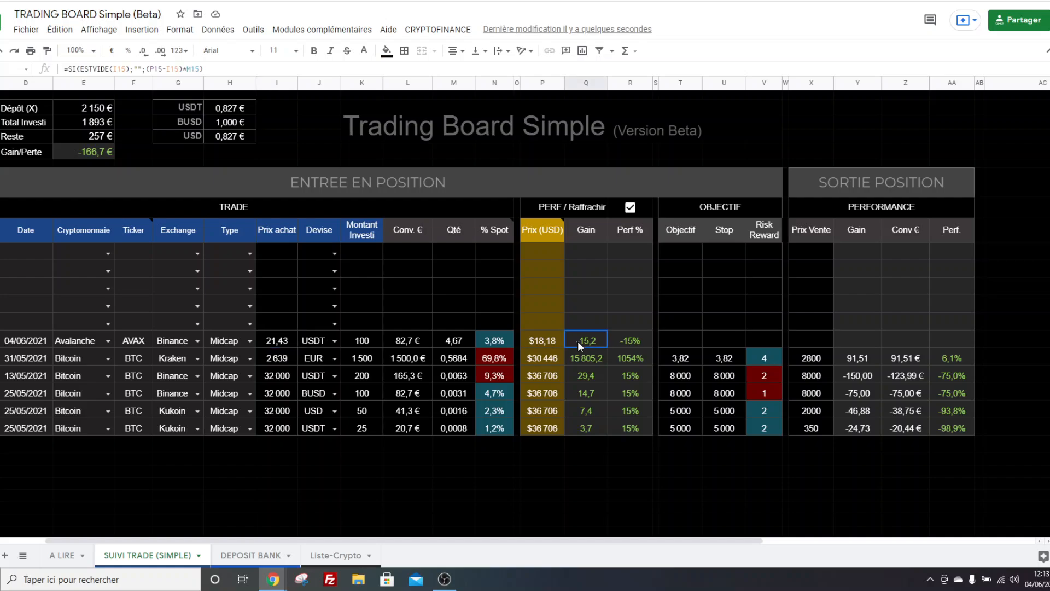
pyautogui.click(635, 340)
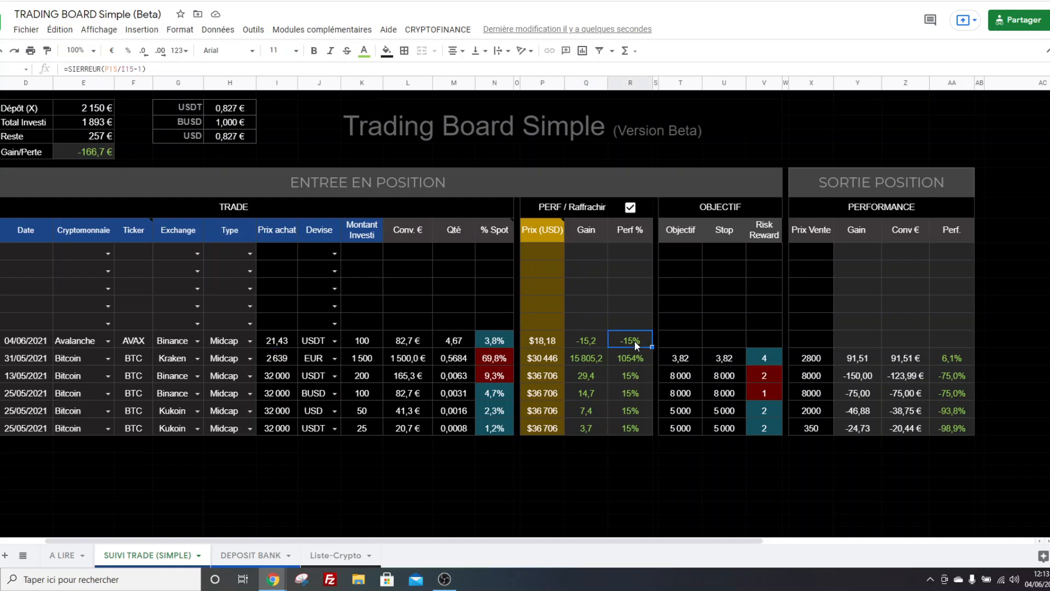
# On the TradingView AVAX chart, brush a yellow mark along the neckline and a freehand upward curve above it
pyautogui.hotkey('ctrl', 'Tab')
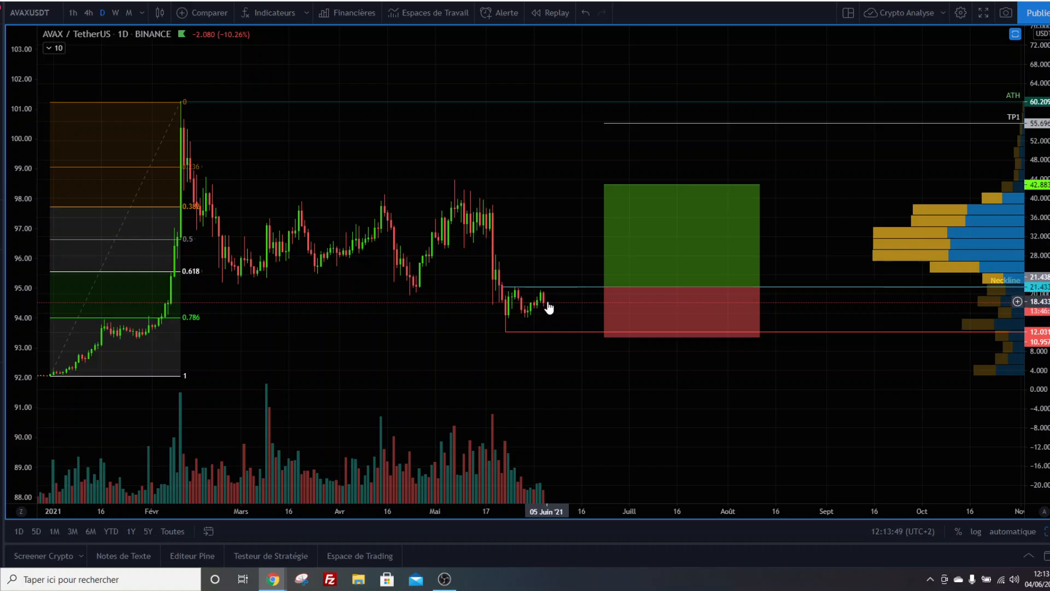
pyautogui.click(565, 287)
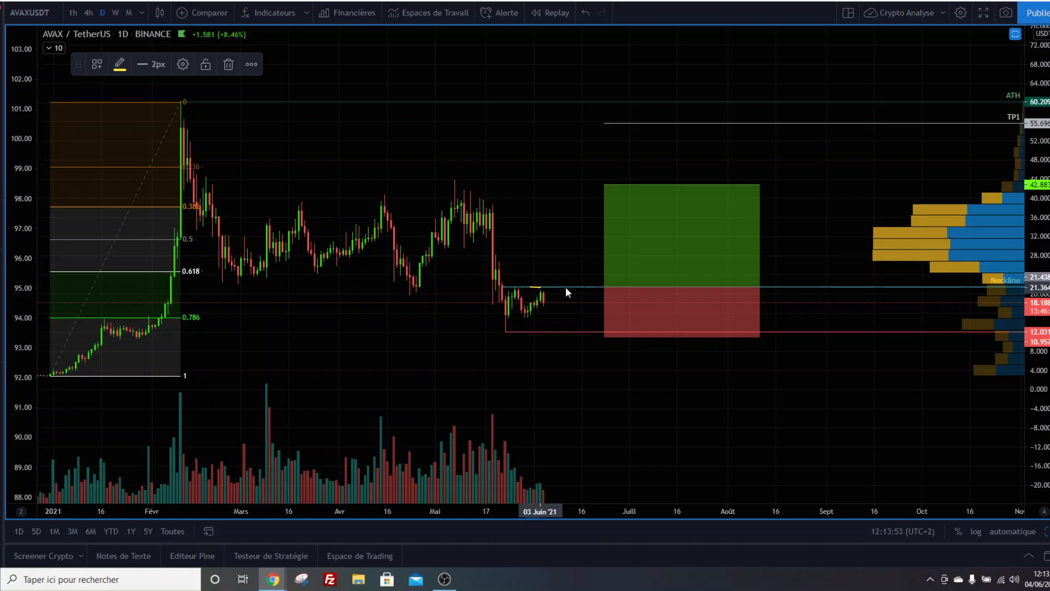
pyautogui.moveTo(566, 286)
pyautogui.mouseDown()
pyautogui.moveTo(589, 287)
pyautogui.moveTo(565, 284)
pyautogui.moveTo(566, 269)
pyautogui.moveTo(581, 263)
pyautogui.mouseUp()
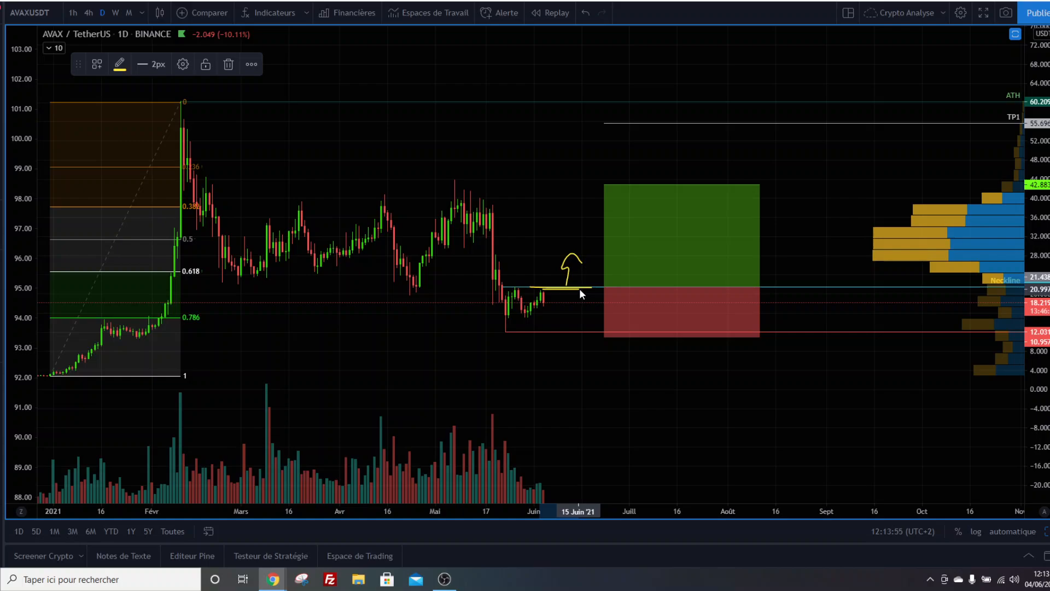
pyautogui.click(579, 287)
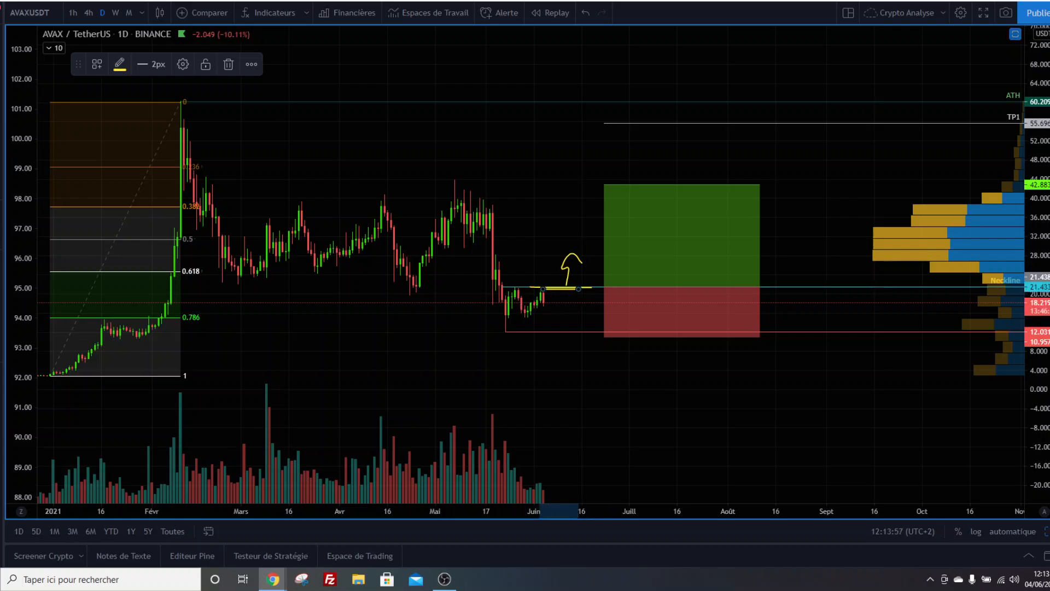
pyautogui.hotkey('ctrl', 'Tab')
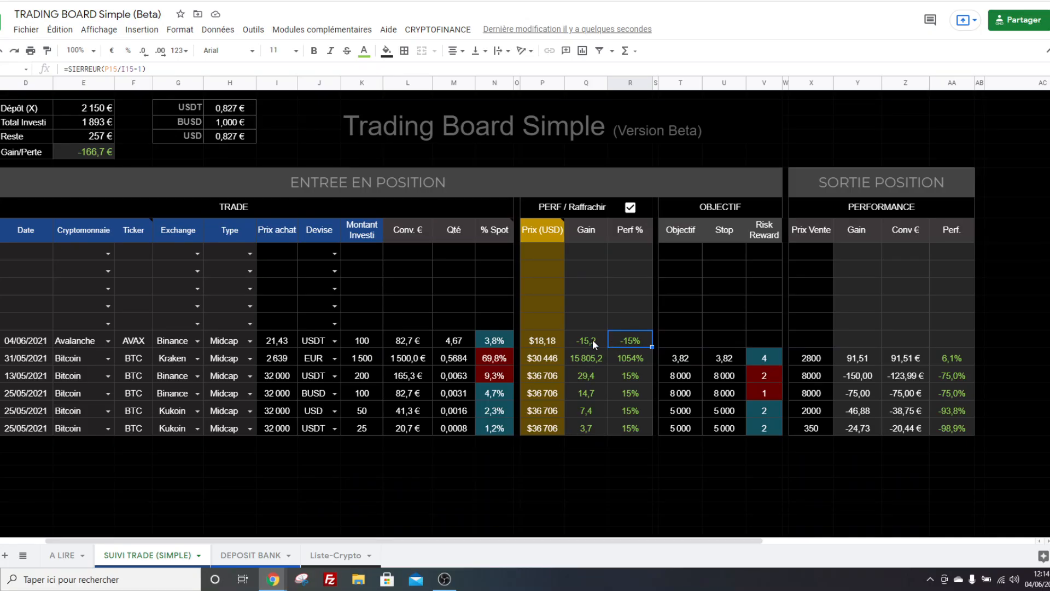
# Try 18,18 as trade 6's Prix achat, and undo the change
pyautogui.click(280, 343)
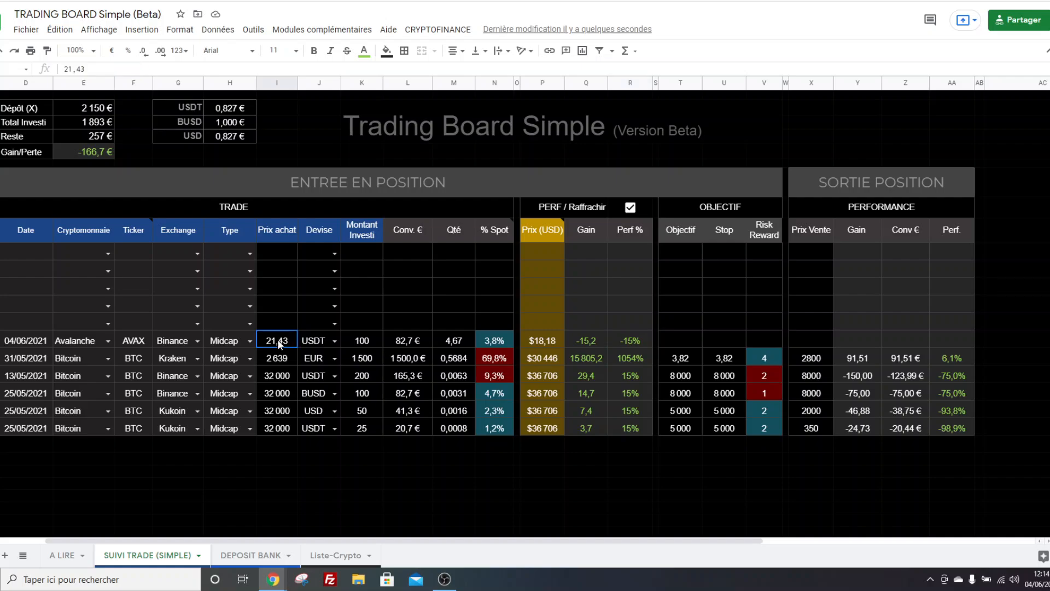
pyautogui.write('18,18')
pyautogui.press('Return')
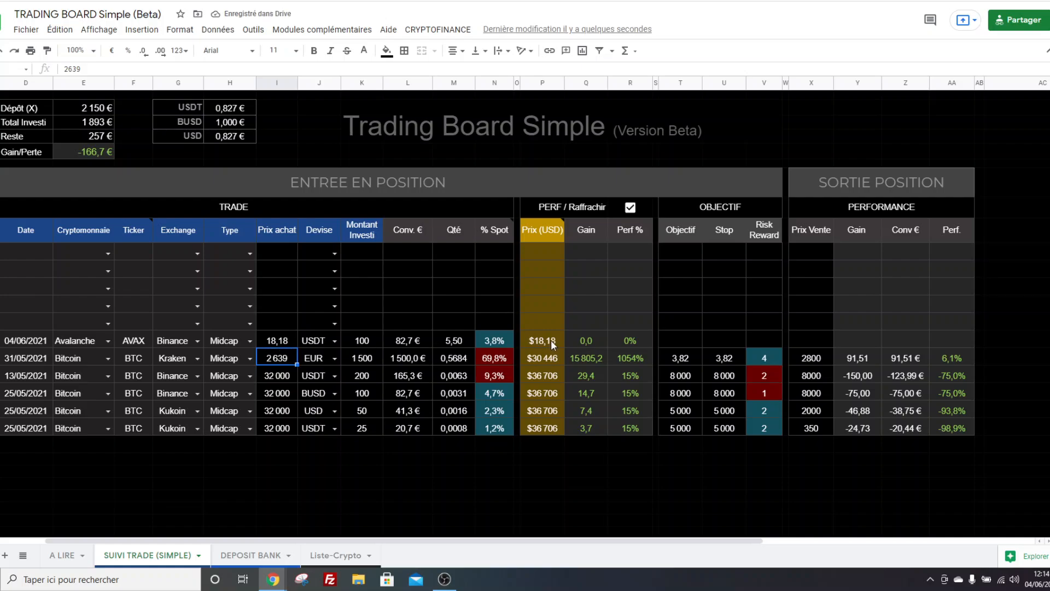
pyautogui.hotkey('ctrl', 'z')
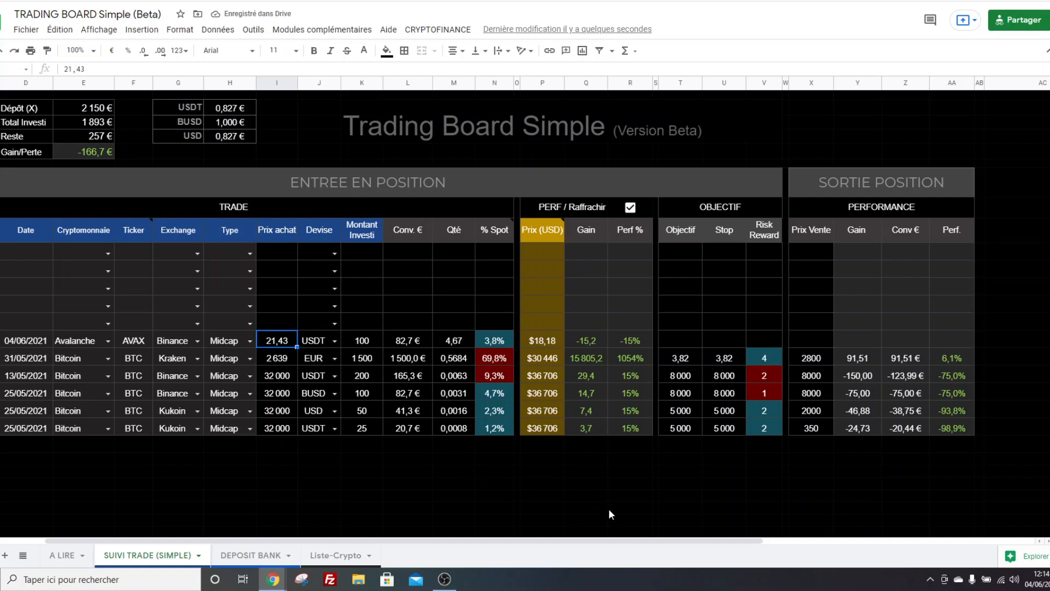
# Review trade 6's Gain formula, the Perf % values of trades 1 to 6 and trade 6's Prix (USD) formula
pyautogui.click(590, 342)
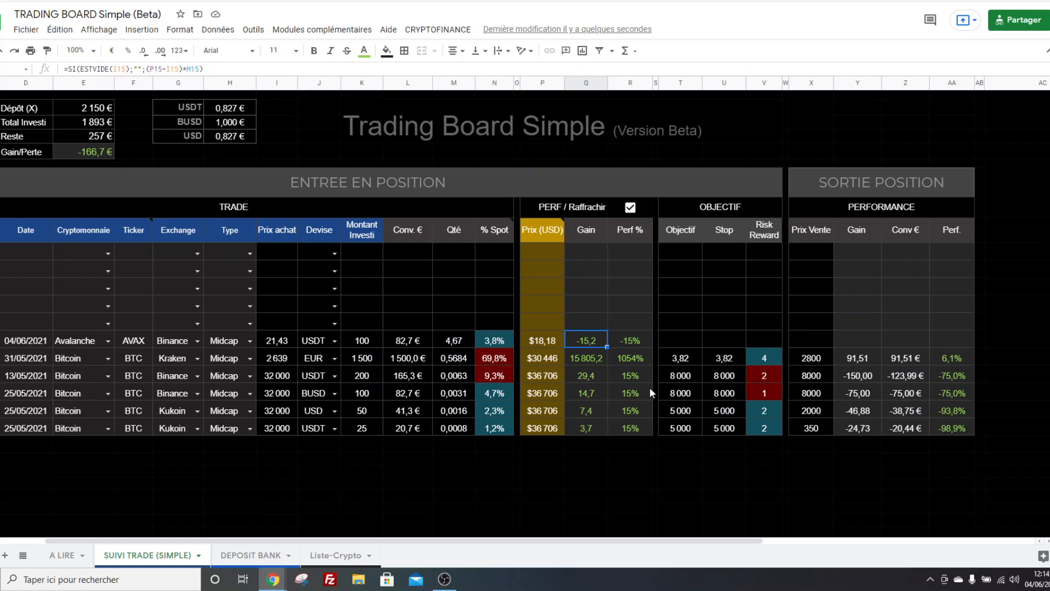
pyautogui.moveTo(629, 340); pyautogui.dragTo(641, 425)
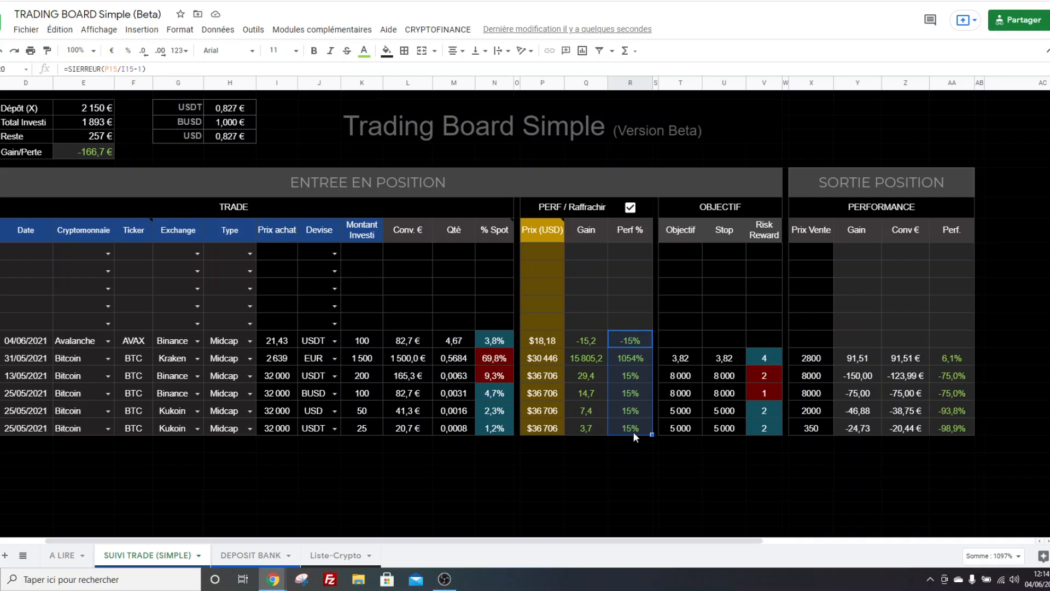
pyautogui.moveTo(599, 540); pyautogui.dragTo(554, 543)
pyautogui.click(467, 461)
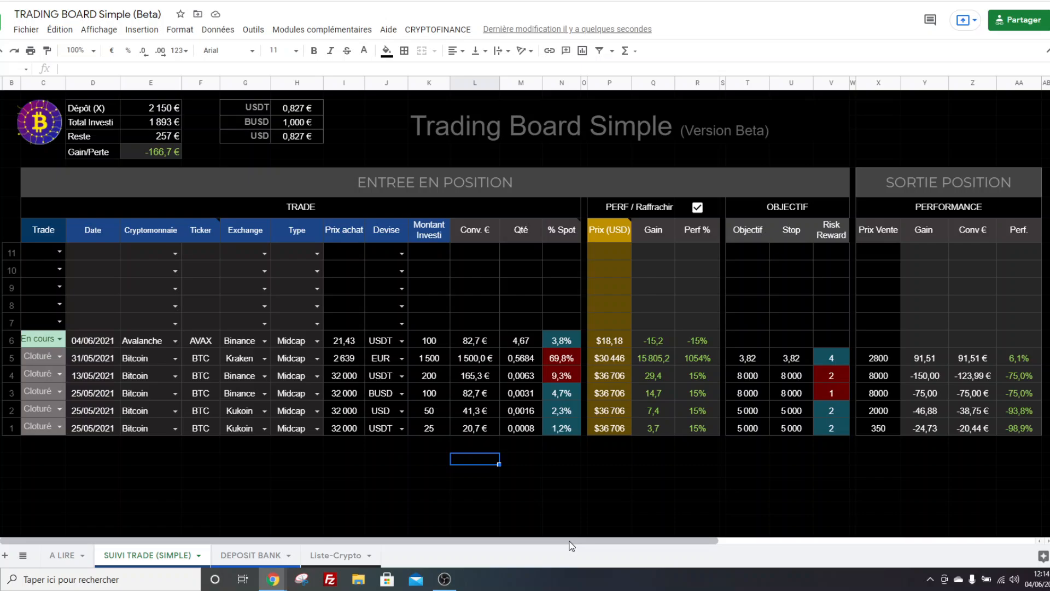
pyautogui.click(615, 342)
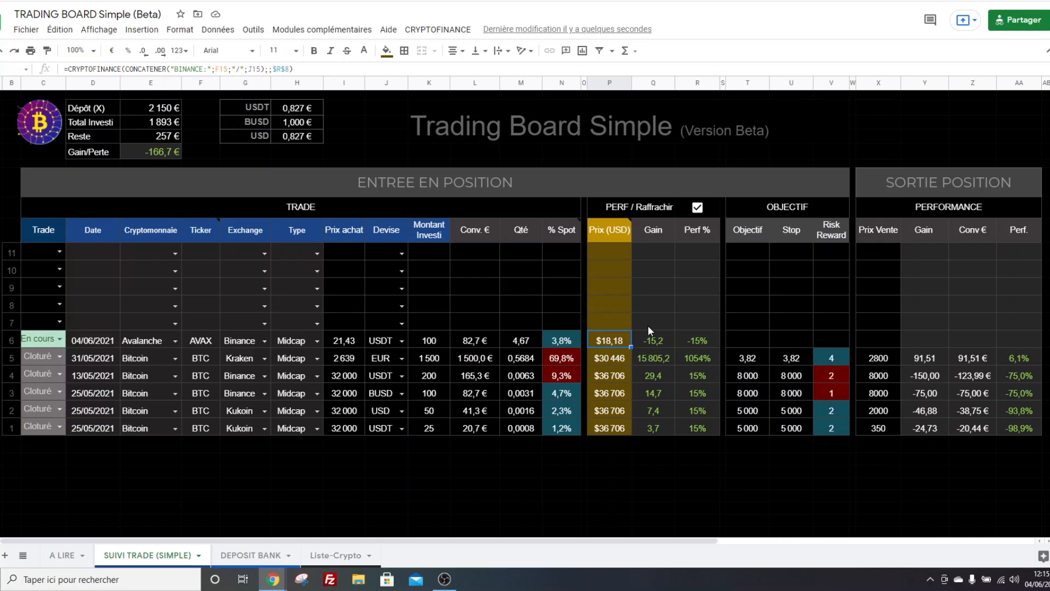
# Read the AVAX target on the TradingView chart and enter 42,48 as trade 6's Objectif
pyautogui.moveTo(575, 536); pyautogui.dragTo(675, 541)
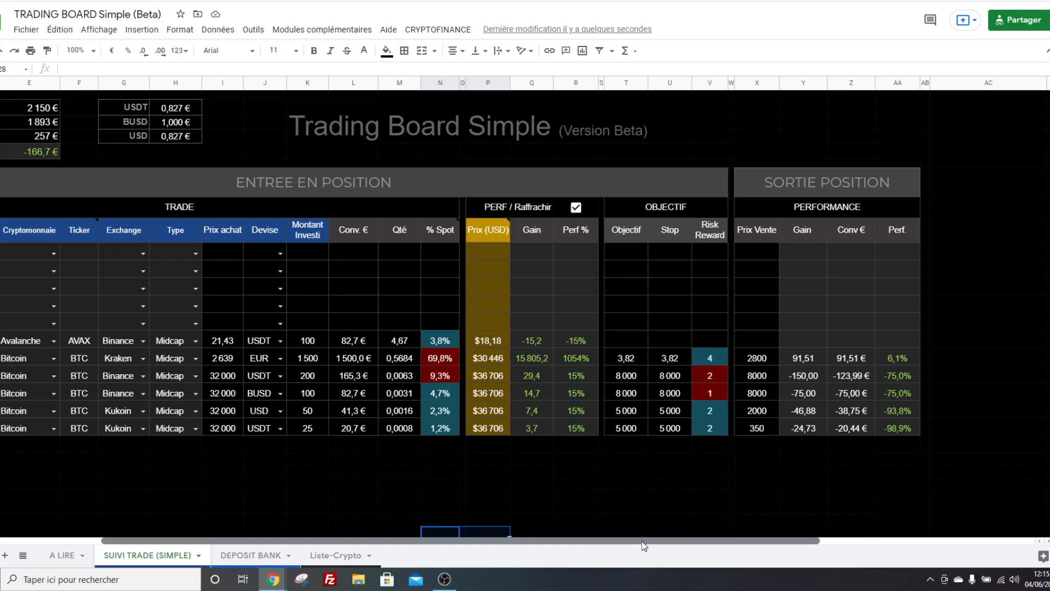
pyautogui.moveTo(641, 540); pyautogui.dragTo(587, 541)
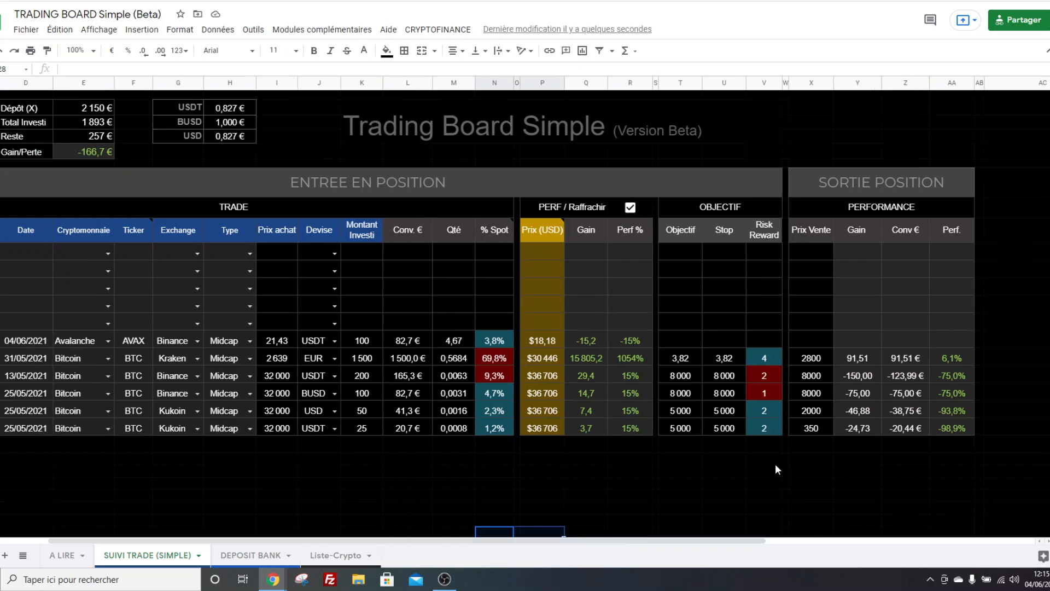
pyautogui.moveTo(682, 340); pyautogui.dragTo(764, 340)
pyautogui.hotkey('alt', 'Tab')
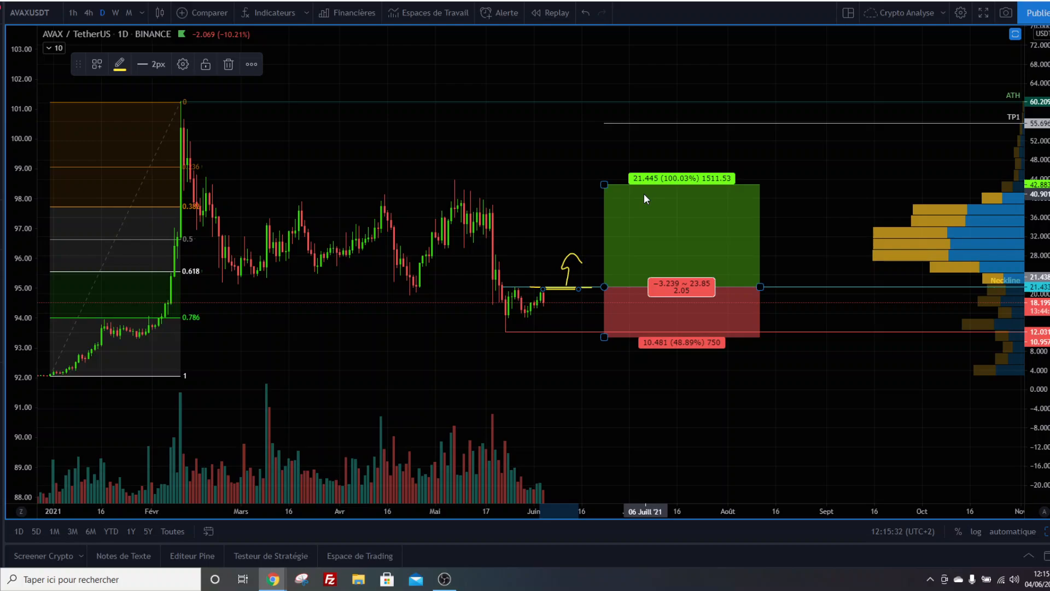
pyautogui.hotkey('ctrl', 'Tab')
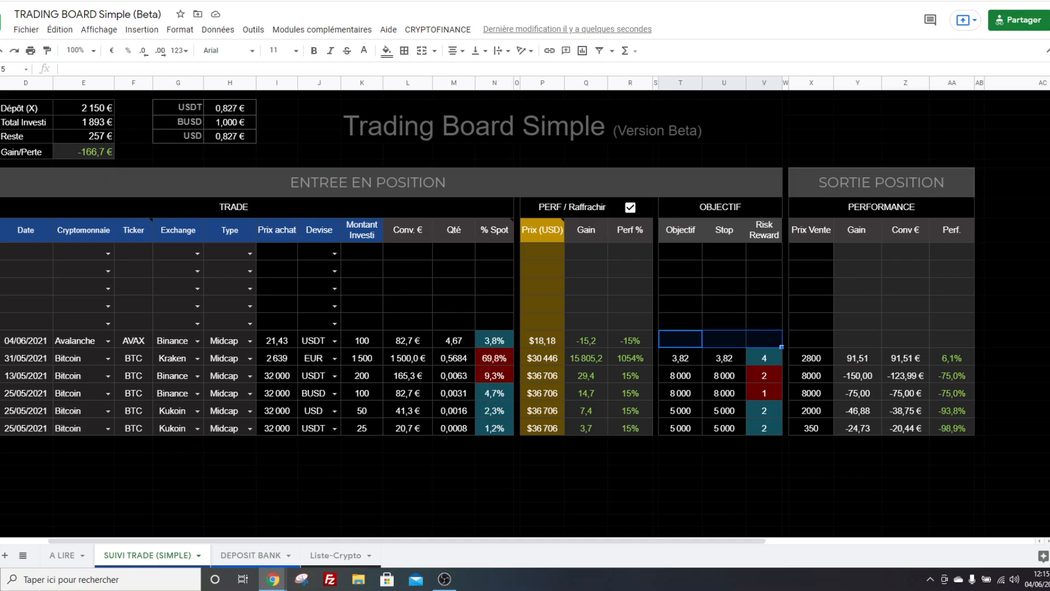
pyautogui.write('42,48')
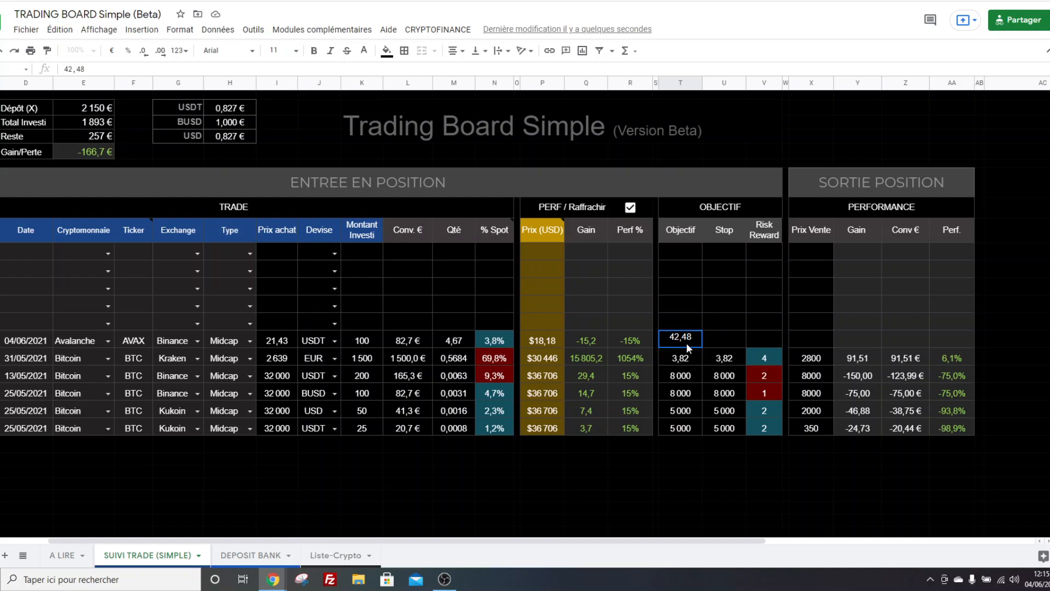
# Check the AVAX stop level on the TradingView chart and enter 12,03 as trade 6's Stop
pyautogui.hotkey('ctrl', 'Tab')
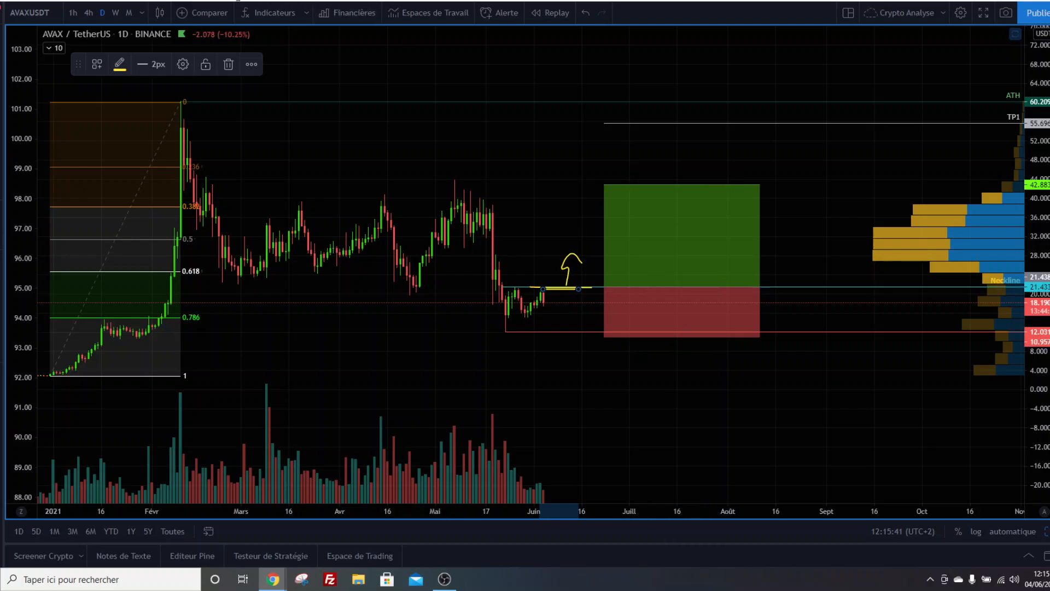
pyautogui.hotkey('ctrl', 'shift', 'Tab')
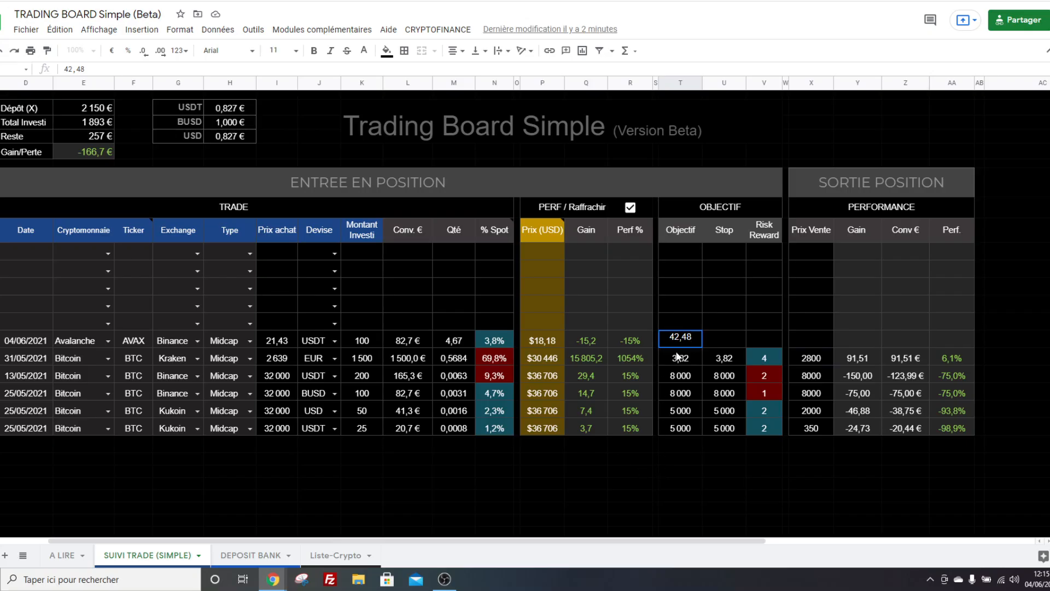
pyautogui.click(707, 340)
pyautogui.write('12,03')
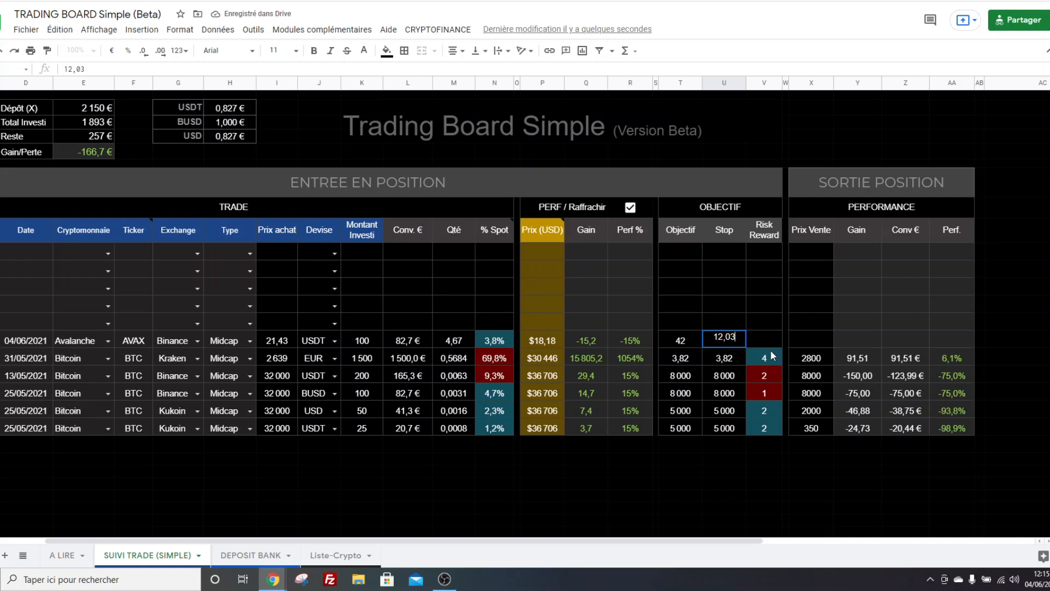
# Enter 2,05 as trade 6's Risk Reward and format the cell with one decimal place
pyautogui.click(769, 339)
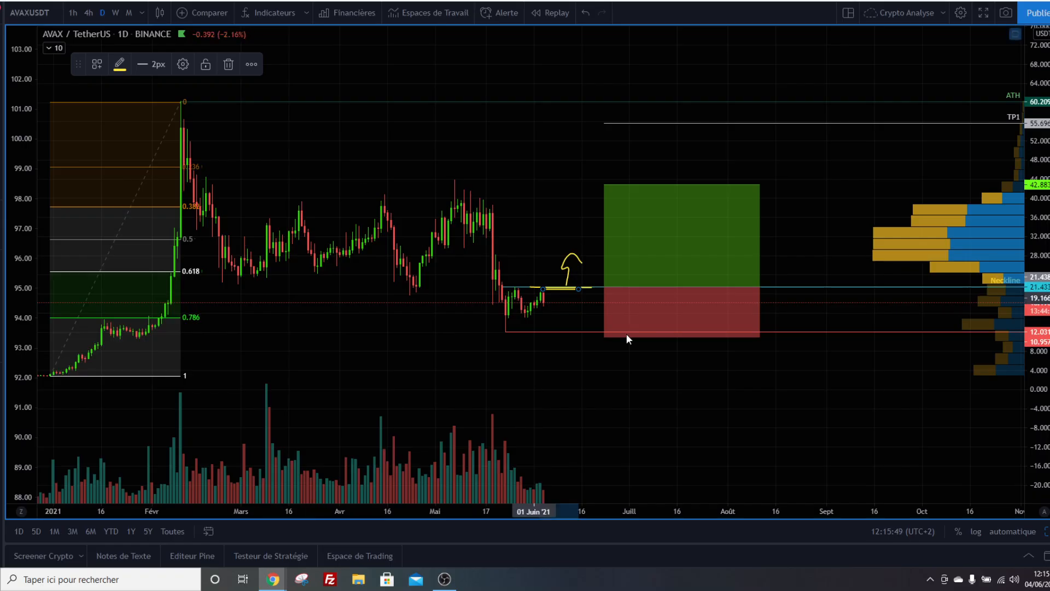
pyautogui.write('2,k')
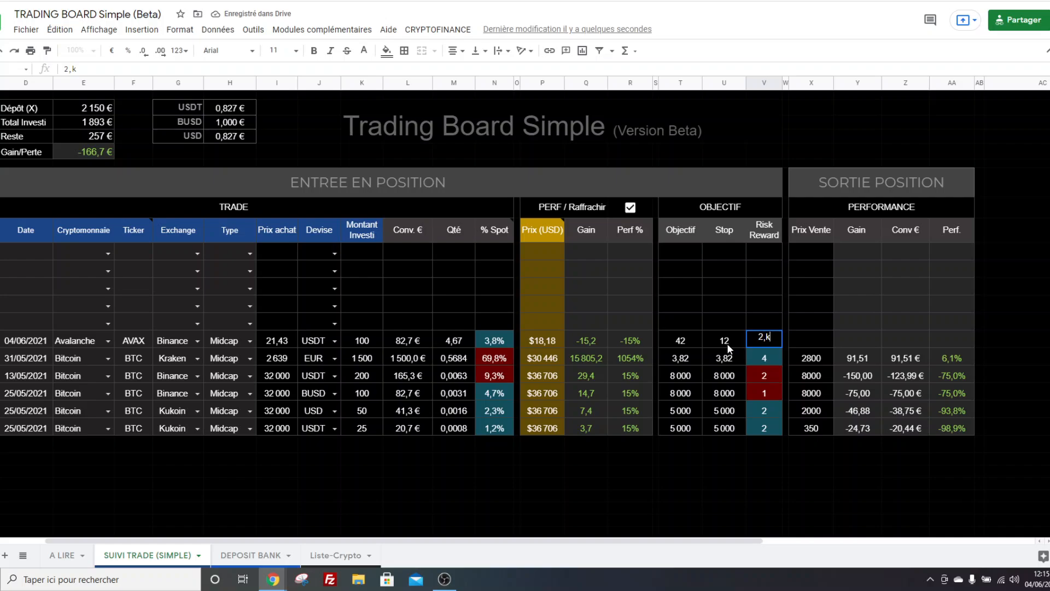
pyautogui.write('ok')
pyautogui.press('BackSpace')
pyautogui.press('BackSpace')
pyautogui.press('BackSpace')
pyautogui.press('Return')
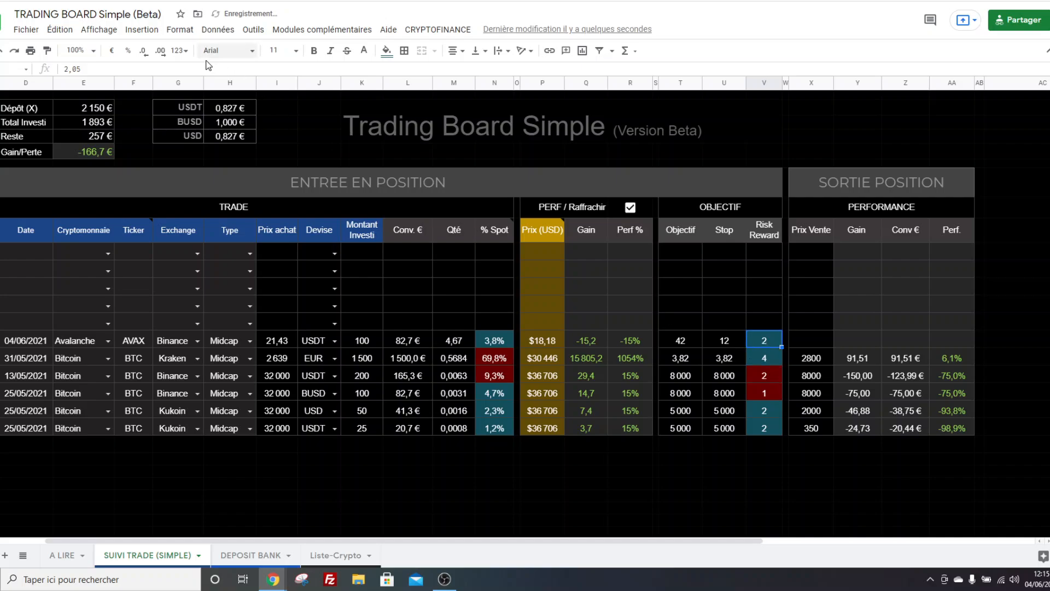
pyautogui.click(160, 52)
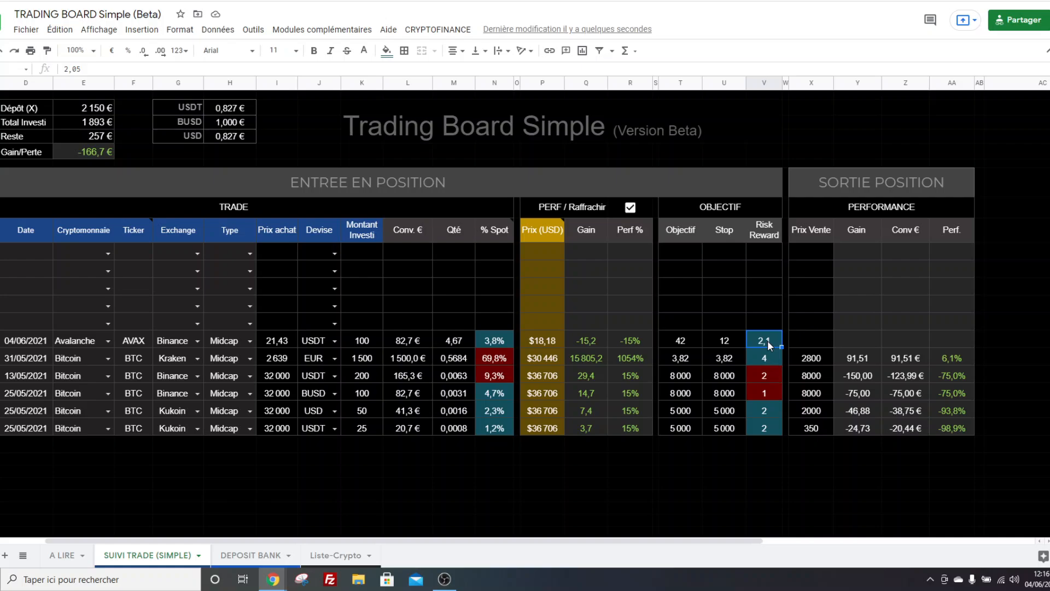
# Change trade 6's Risk Reward to 1,8
pyautogui.write('1,8')
pyautogui.press('Return')
pyautogui.moveTo(710, 541); pyautogui.dragTo(629, 542)
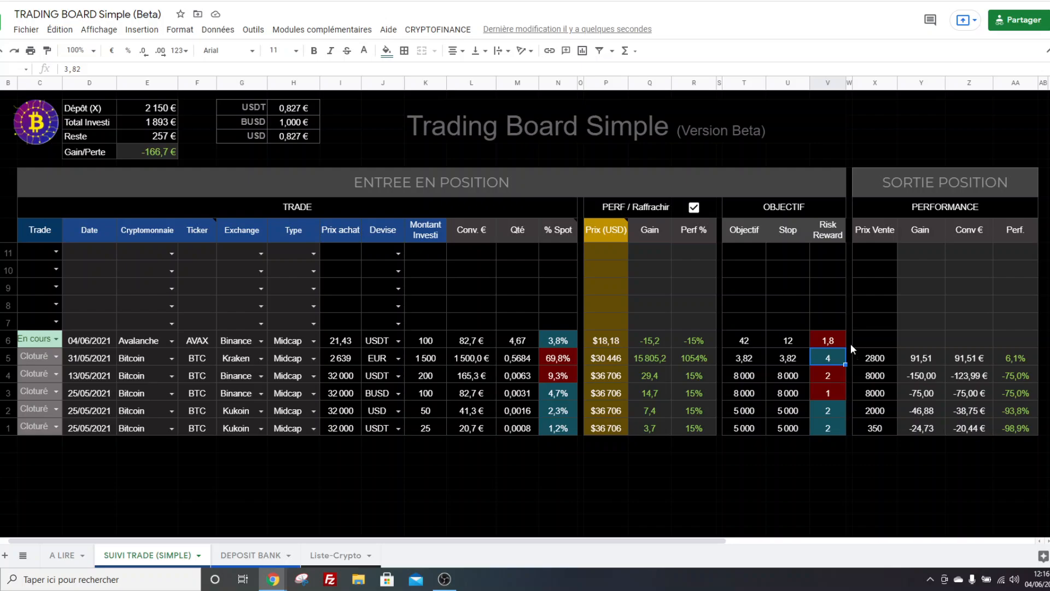
# Enter 40 as trade 6's Prix Vente and centre the contents of its Sortie Position cells
pyautogui.click(882, 341)
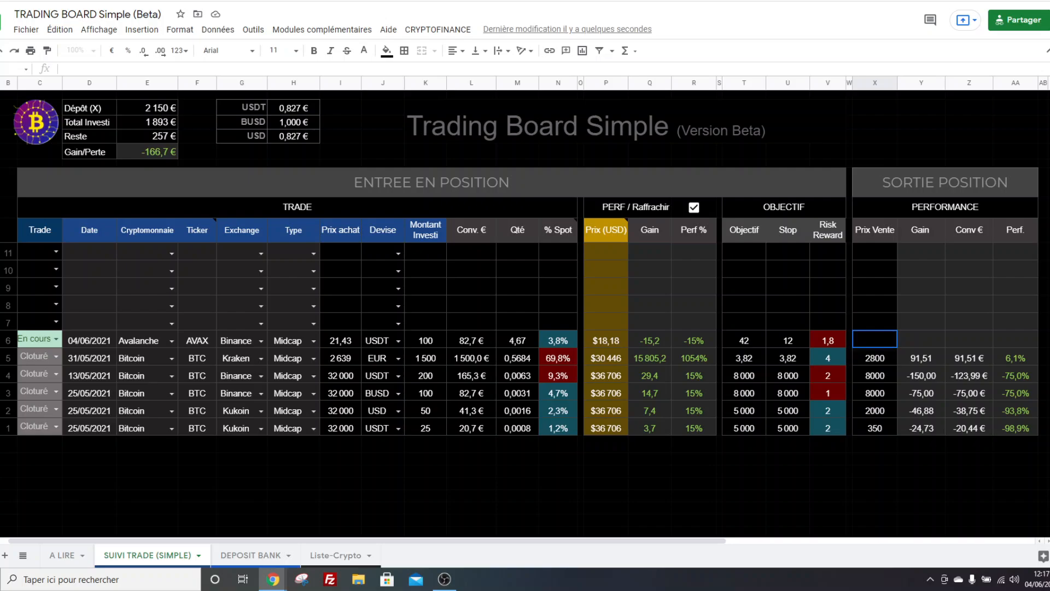
pyautogui.write('40')
pyautogui.click(901, 354)
pyautogui.moveTo(875, 340); pyautogui.dragTo(1015, 340)
pyautogui.click(463, 50)
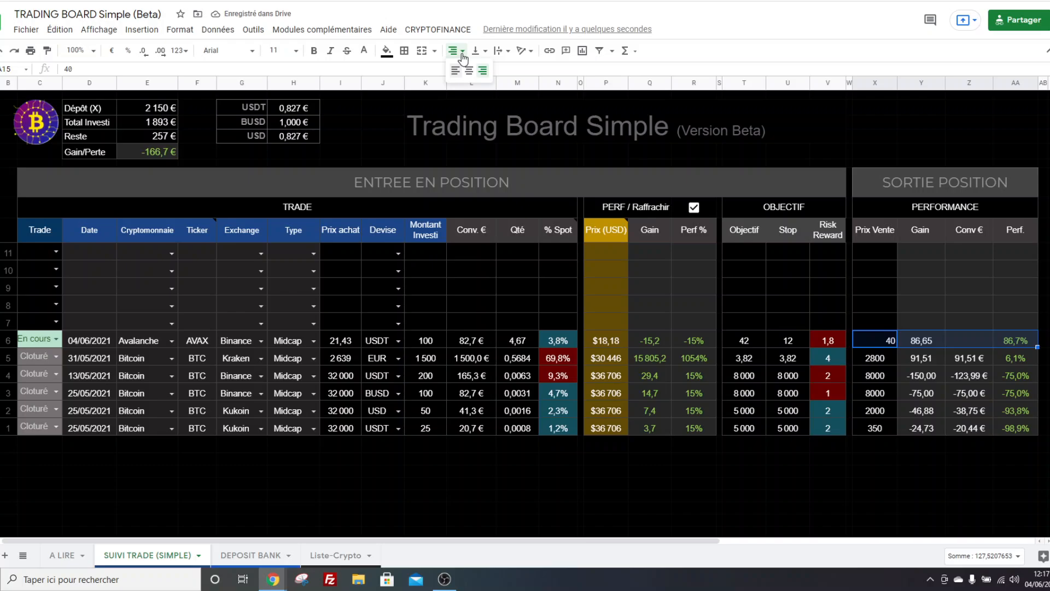
pyautogui.click(469, 70)
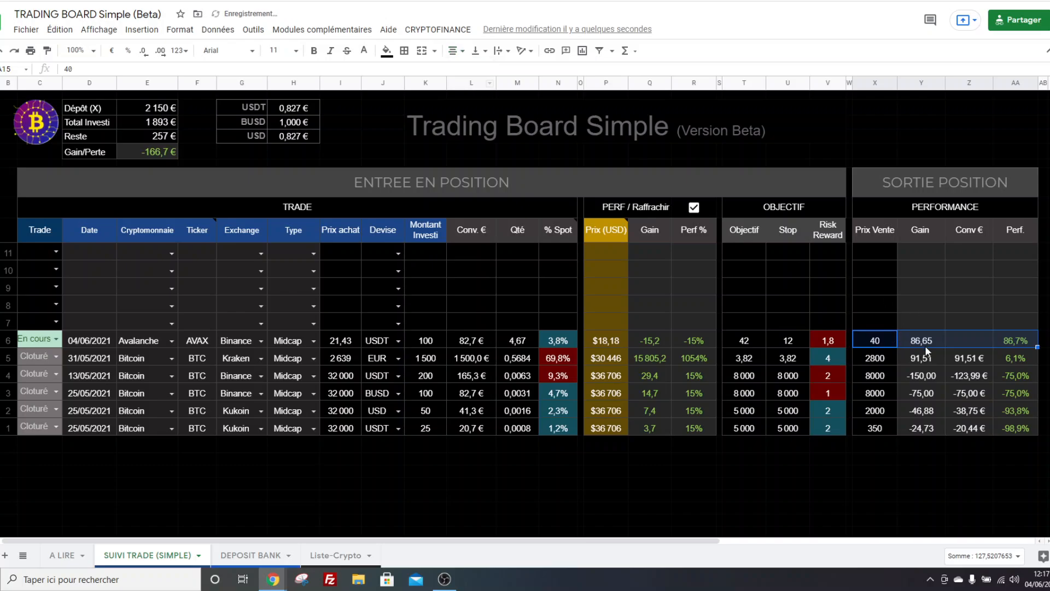
# Check trade 6's exit Gain formula and calculate its exit Conv € as that gain multiplied by the USDT rate
pyautogui.click(927, 341)
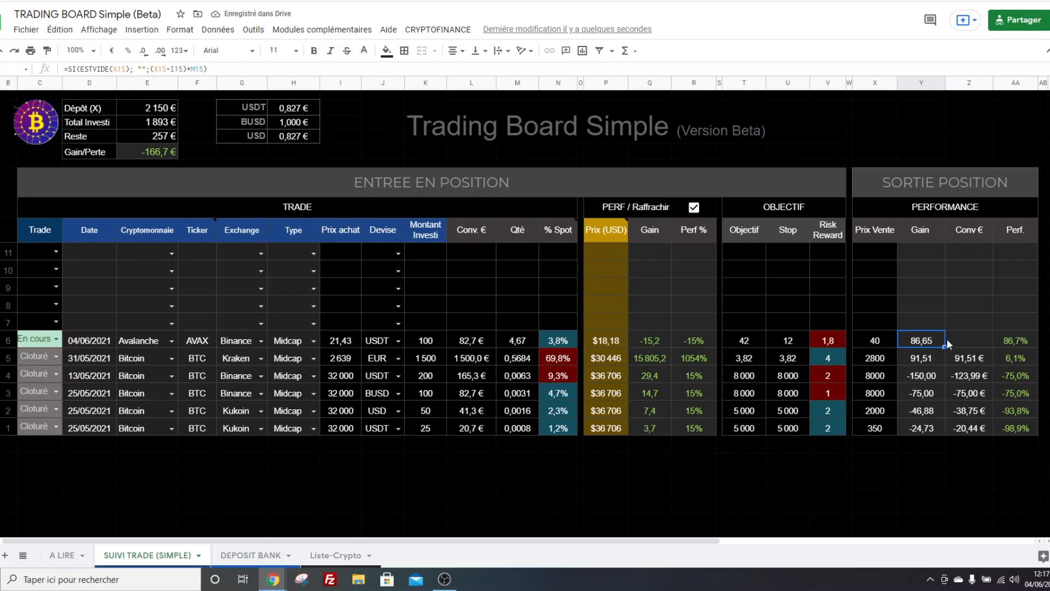
pyautogui.click(965, 342)
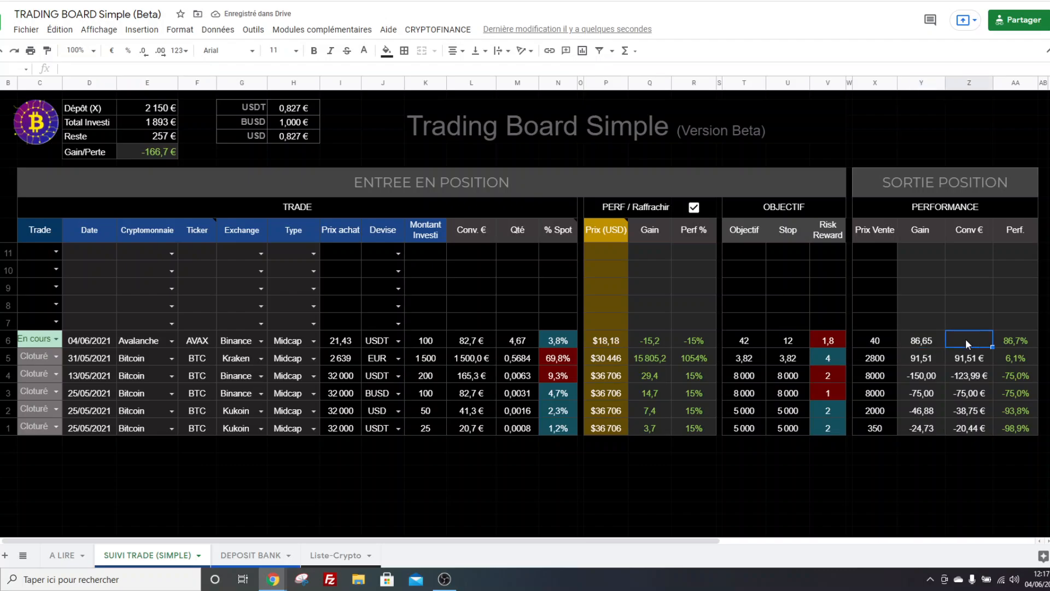
pyautogui.write('=')
pyautogui.click(923, 341)
pyautogui.write('*')
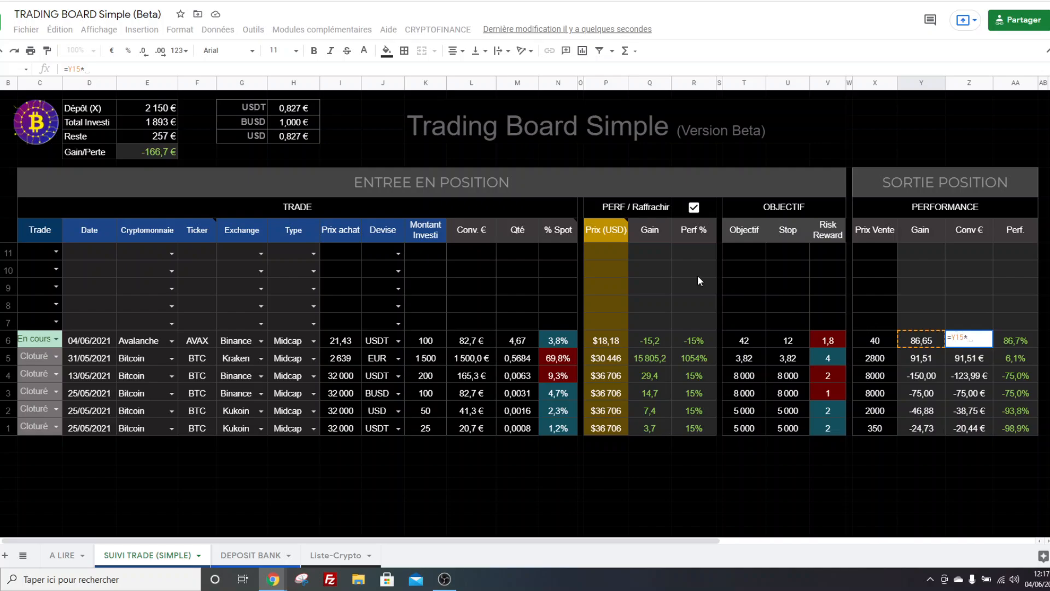
pyautogui.click(300, 111)
pyautogui.press('Return')
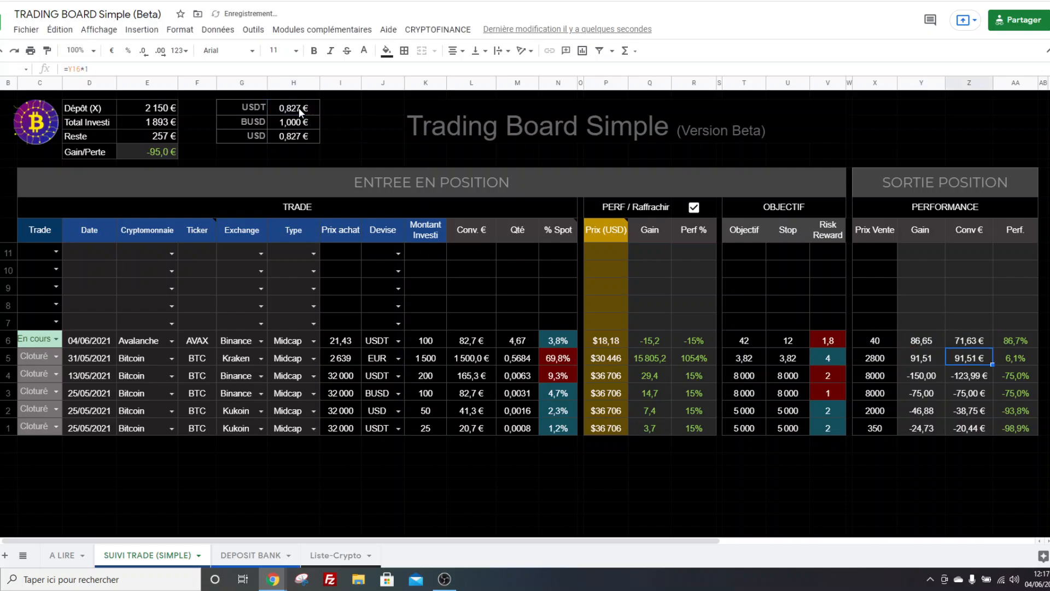
# Highlight trade 6's exit results from Perf. back to Prix Vente and mark the trade as Cloturé
pyautogui.moveTo(1015, 340); pyautogui.dragTo(917, 339)
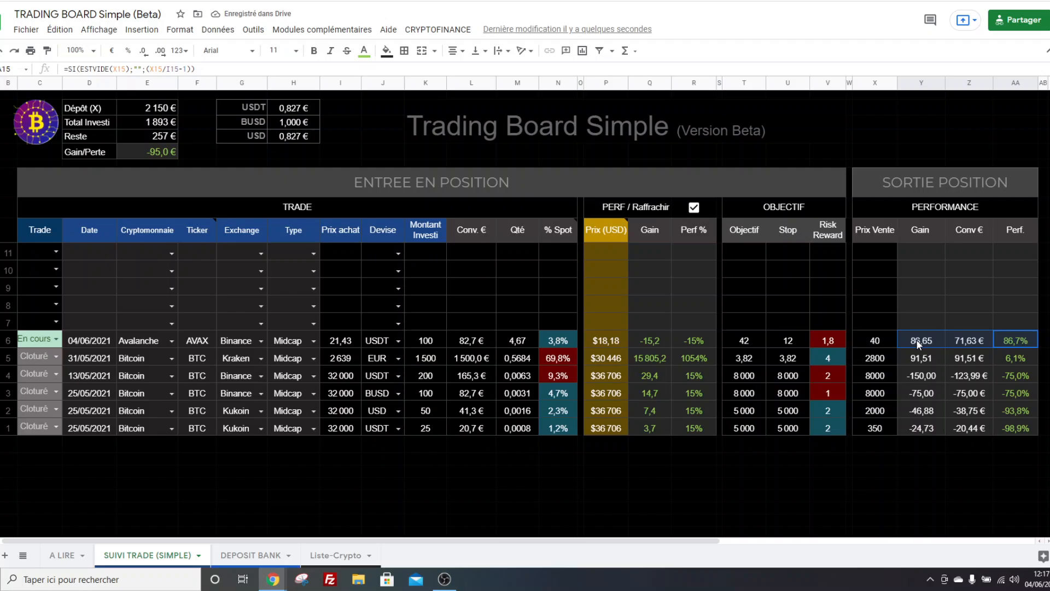
pyautogui.moveTo(916, 339); pyautogui.dragTo(870, 338)
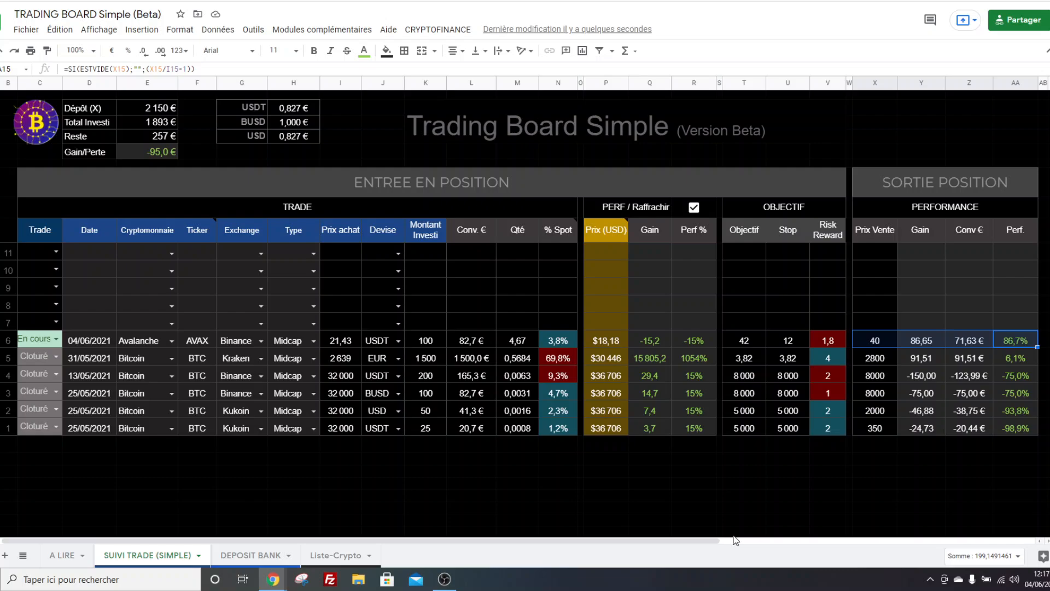
pyautogui.click(57, 339)
pyautogui.click(34, 370)
# Clear trade 6's Sortie Position cells from Prix Vente to Perf. and set the trade's status back to En cours
pyautogui.click(1016, 339)
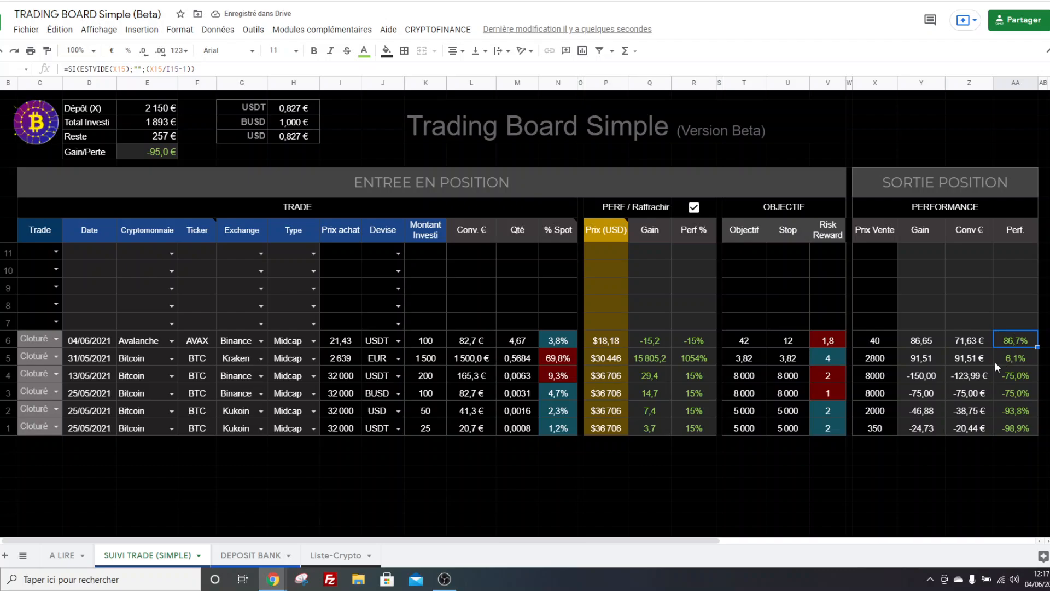
pyautogui.keyDown('shift'); pyautogui.click(878, 341); pyautogui.keyUp('shift')
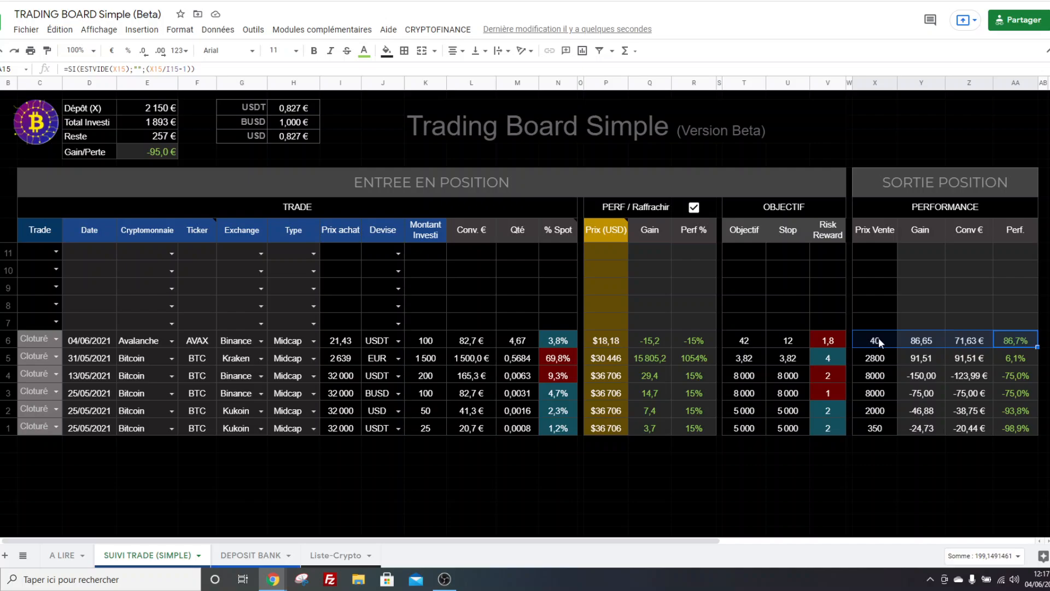
pyautogui.press('Delete')
pyautogui.click(867, 457)
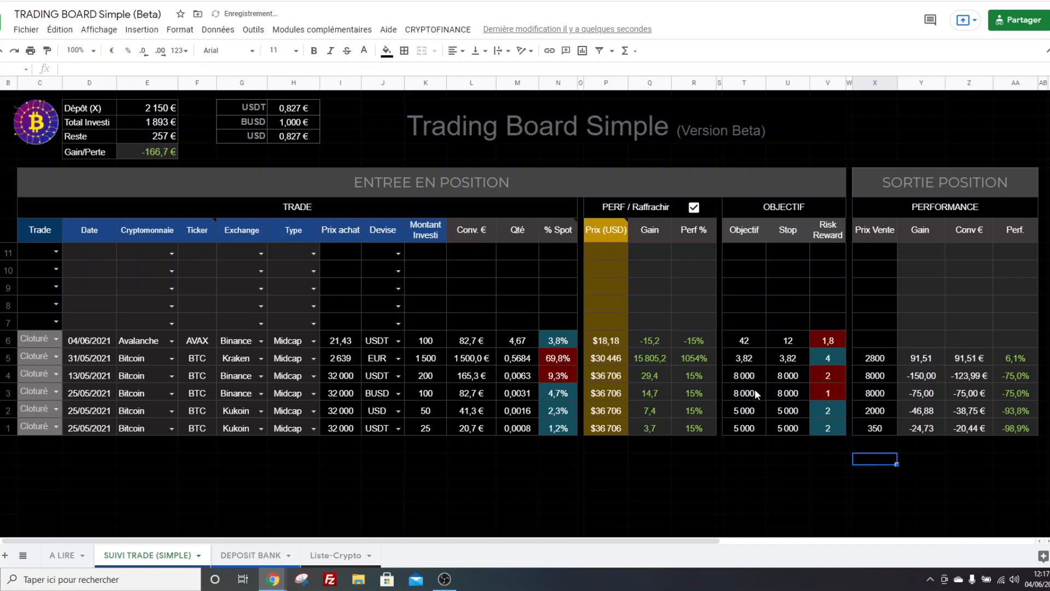
pyautogui.click(56, 338)
pyautogui.click(41, 362)
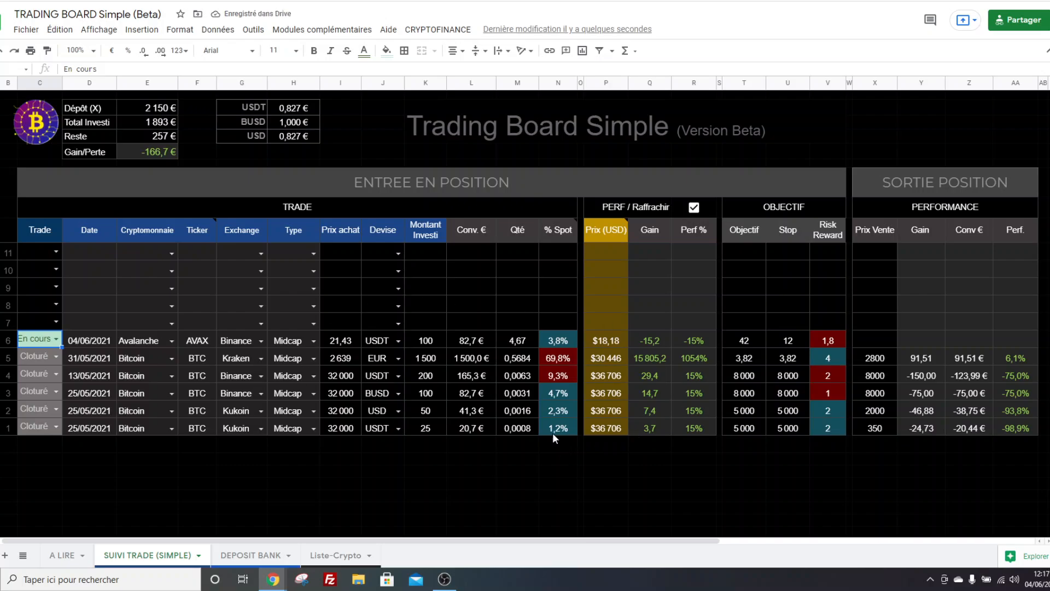
# Untick the Perf / Raffrachir checkbox to refresh the live prices, and inspect the Dépôt and Total Investi cells
pyautogui.click(694, 208)
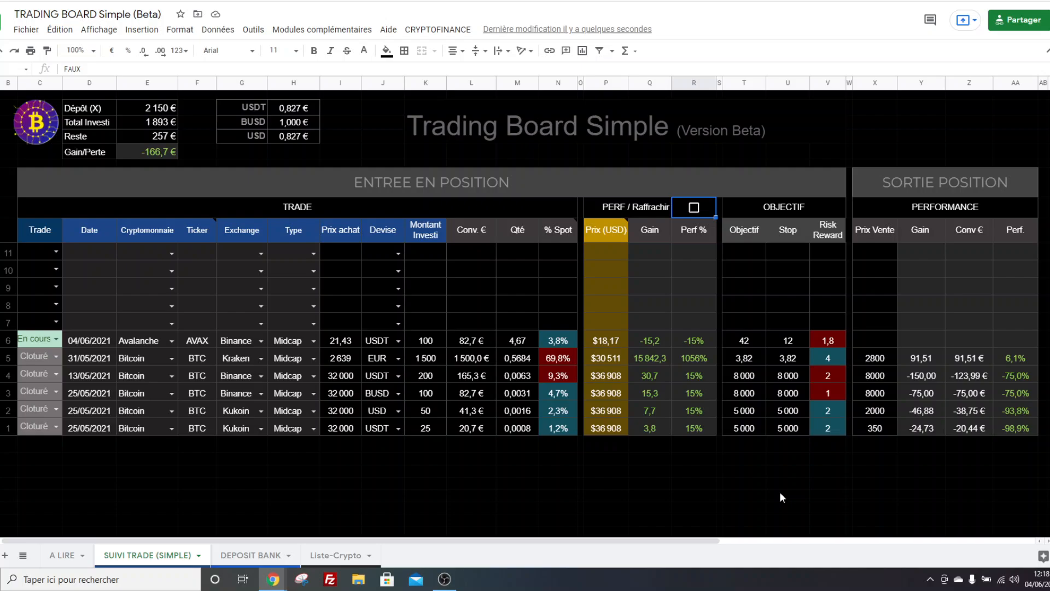
pyautogui.click(156, 109)
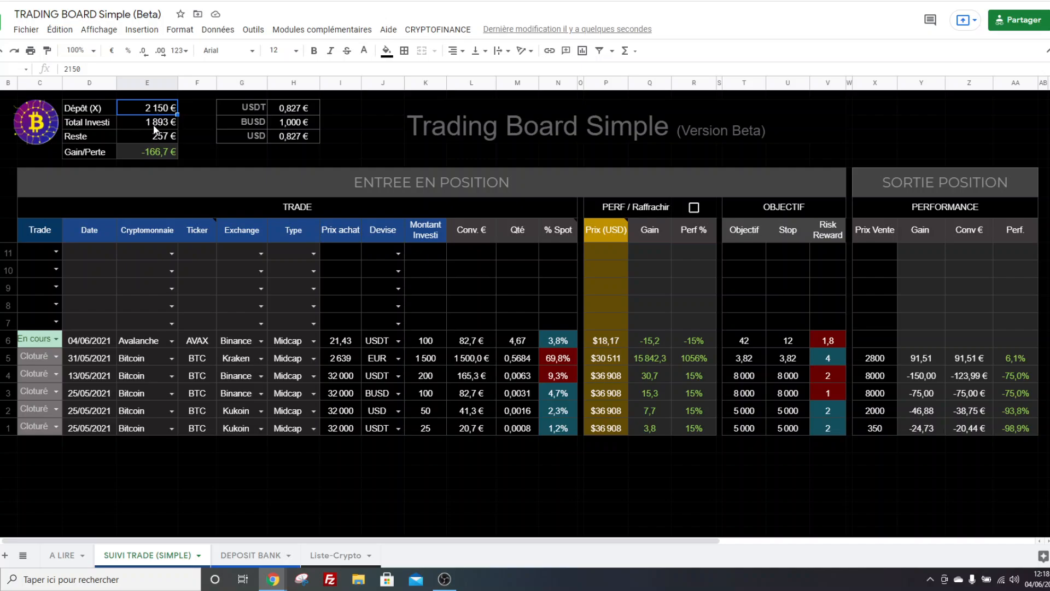
pyautogui.click(155, 125)
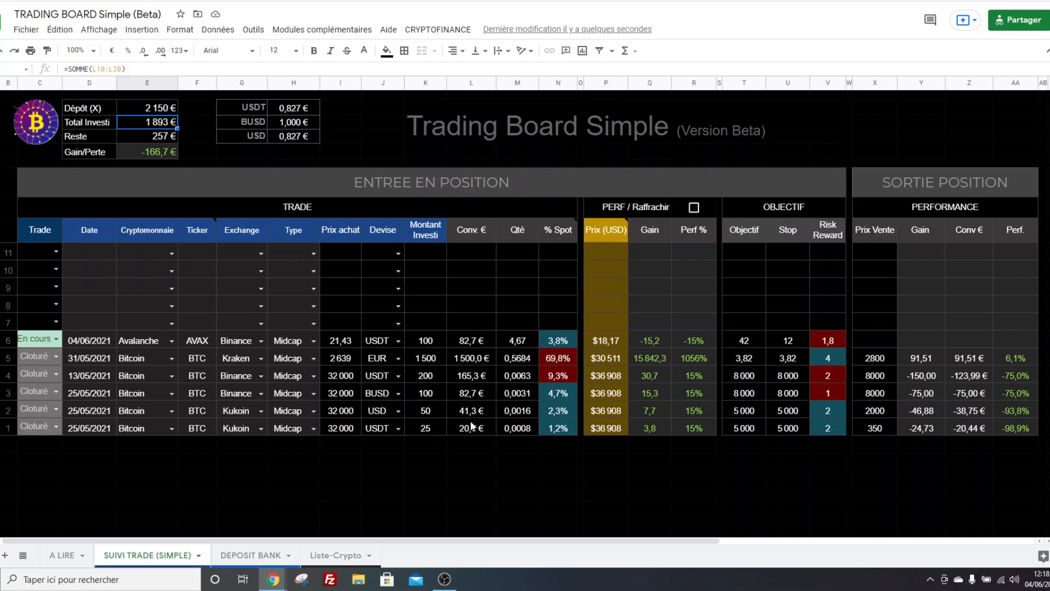
# Change the Total Investi formula to =SOMME(L10:L15) and display its result with one decimal place
pyautogui.doubleClick(155, 127)
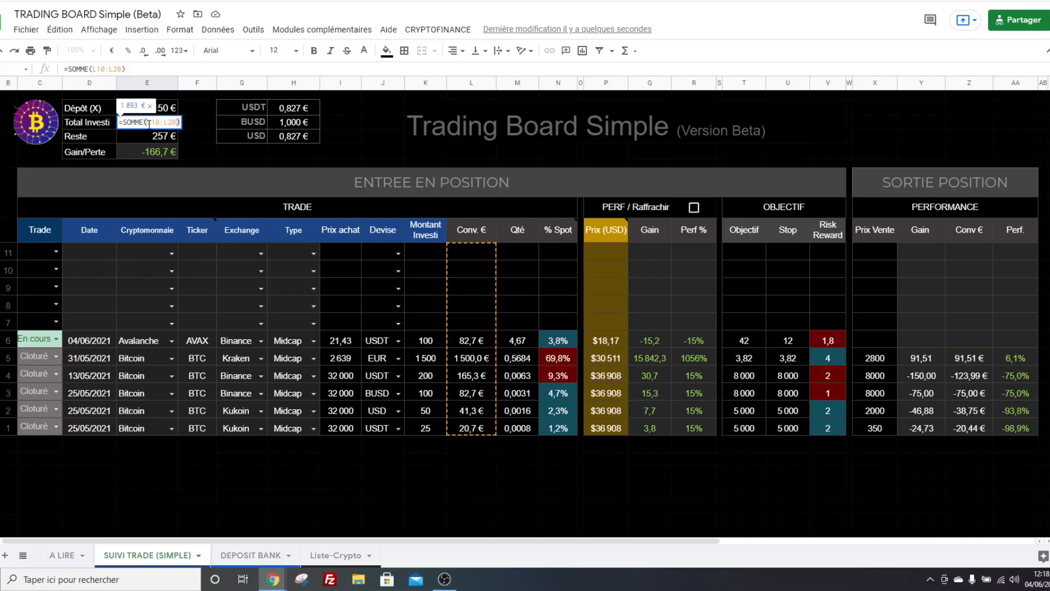
pyautogui.moveTo(148, 124); pyautogui.dragTo(177, 122)
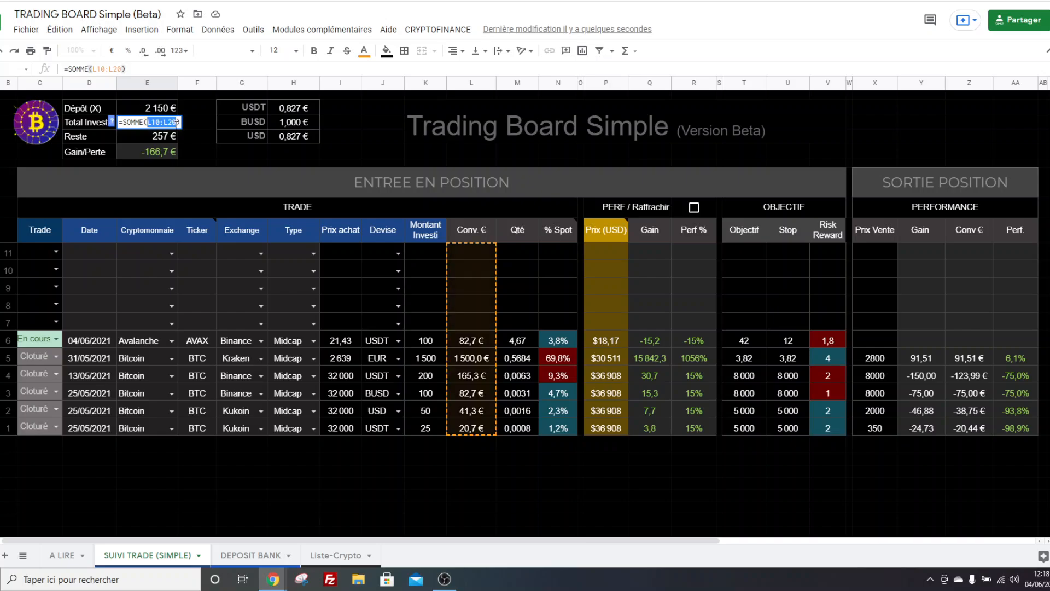
pyautogui.moveTo(473, 344); pyautogui.dragTo(480, 272)
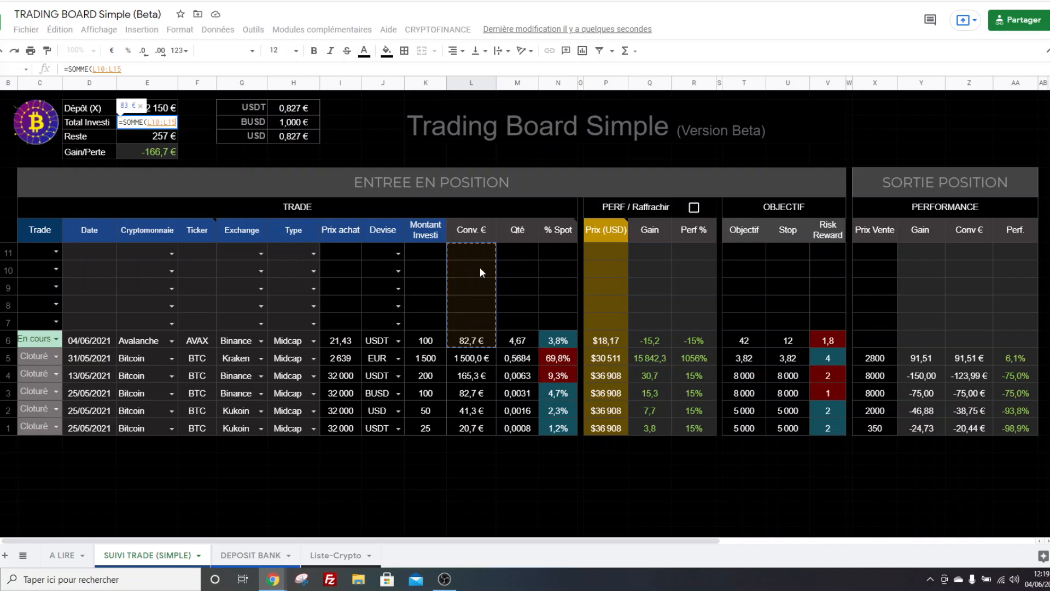
pyautogui.press('Return')
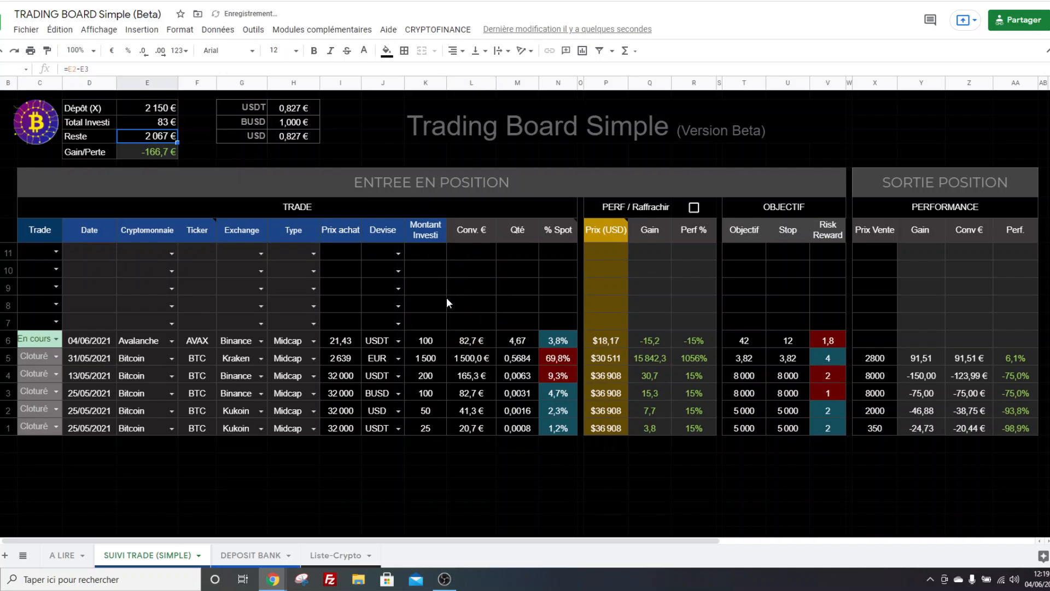
pyautogui.click(138, 121)
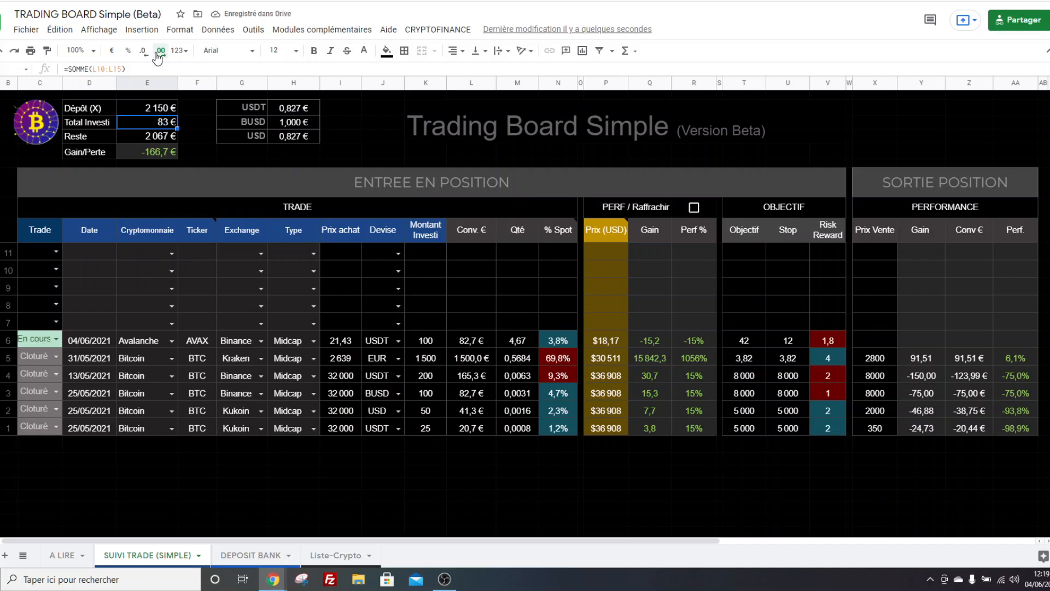
pyautogui.click(159, 53)
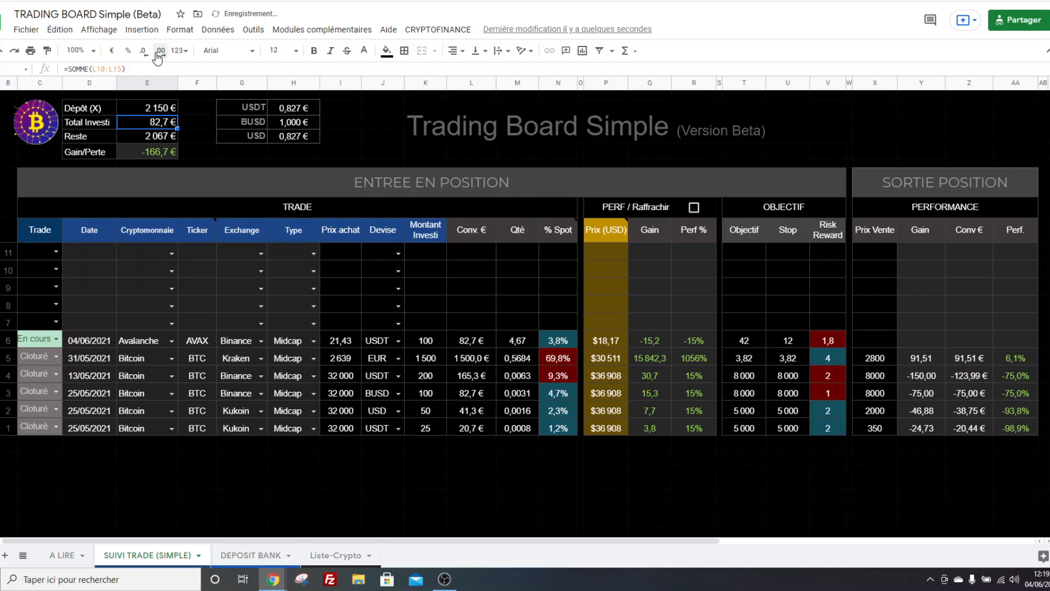
# Inspect the Reste and Gain/Perte formulas, and select the exit Conv € values of trades 1 to 6 for comparison with the total
pyautogui.click(161, 142)
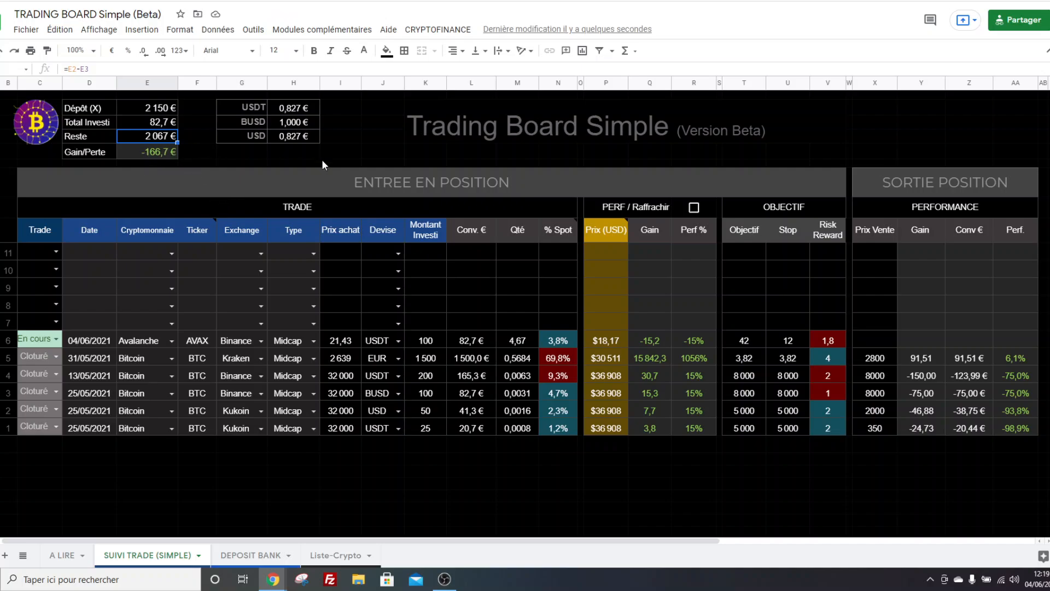
pyautogui.doubleClick(157, 152)
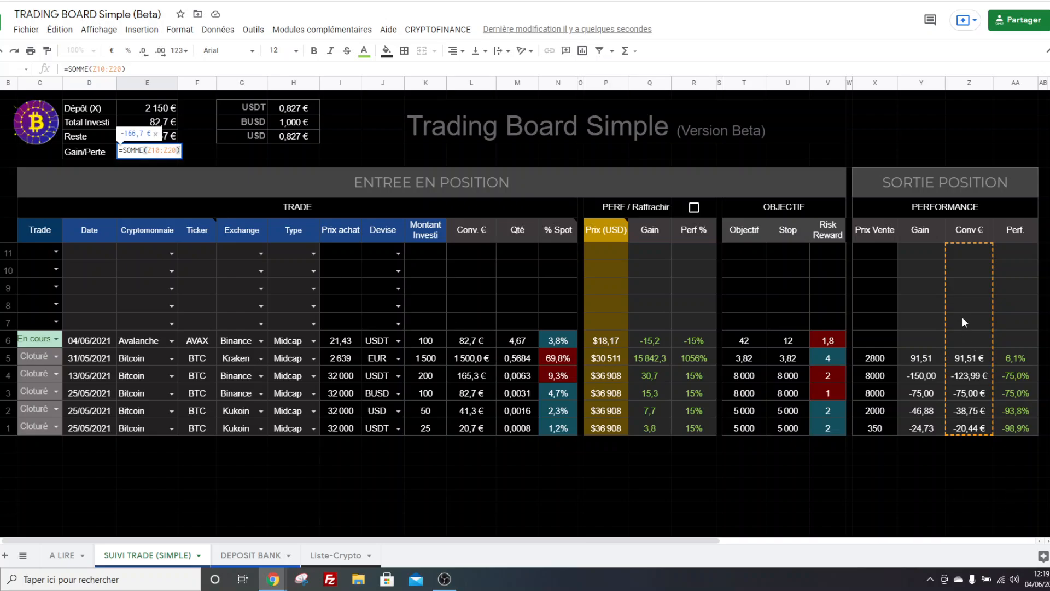
pyautogui.click(969, 449)
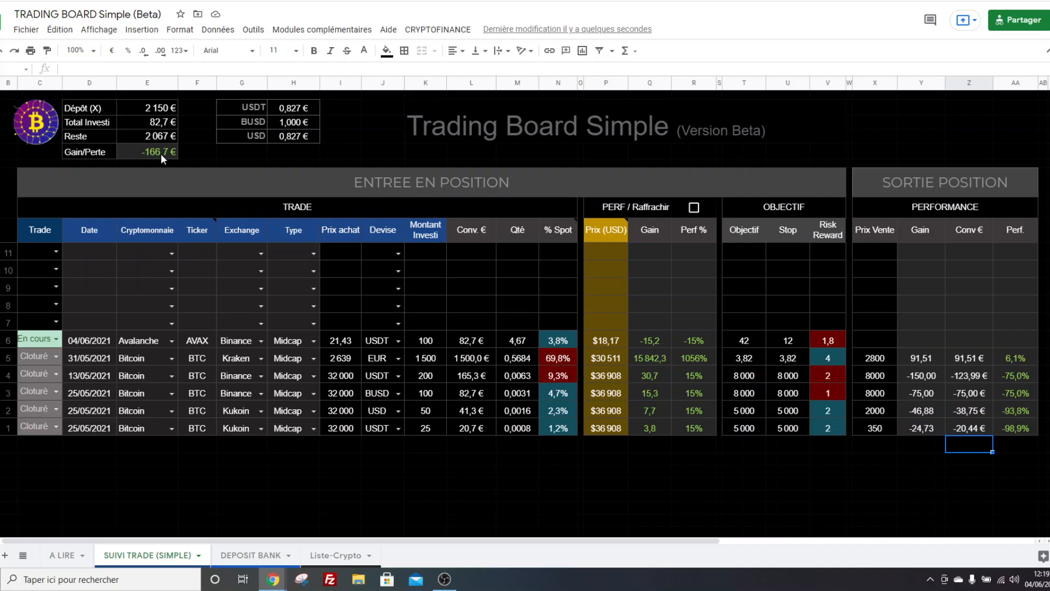
pyautogui.moveTo(969, 427); pyautogui.dragTo(976, 346)
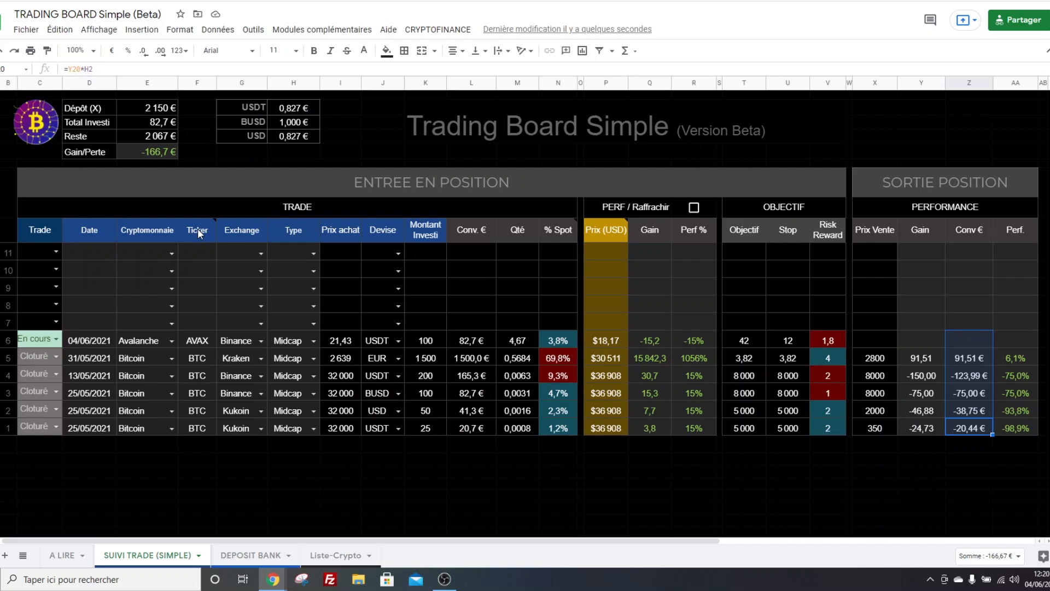
pyautogui.moveTo(198, 228)
pyautogui.click(293, 495)
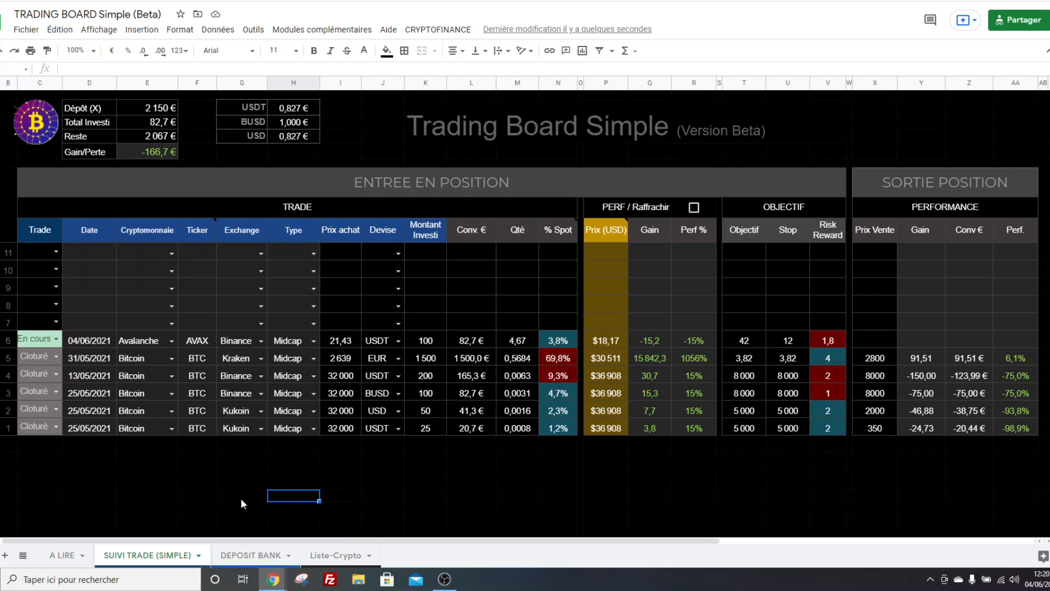
# On the DEPOSIT BANK sheet, fill the exchange header cells from BINANCE to HUOBI with dark orange-brown
pyautogui.click(249, 557)
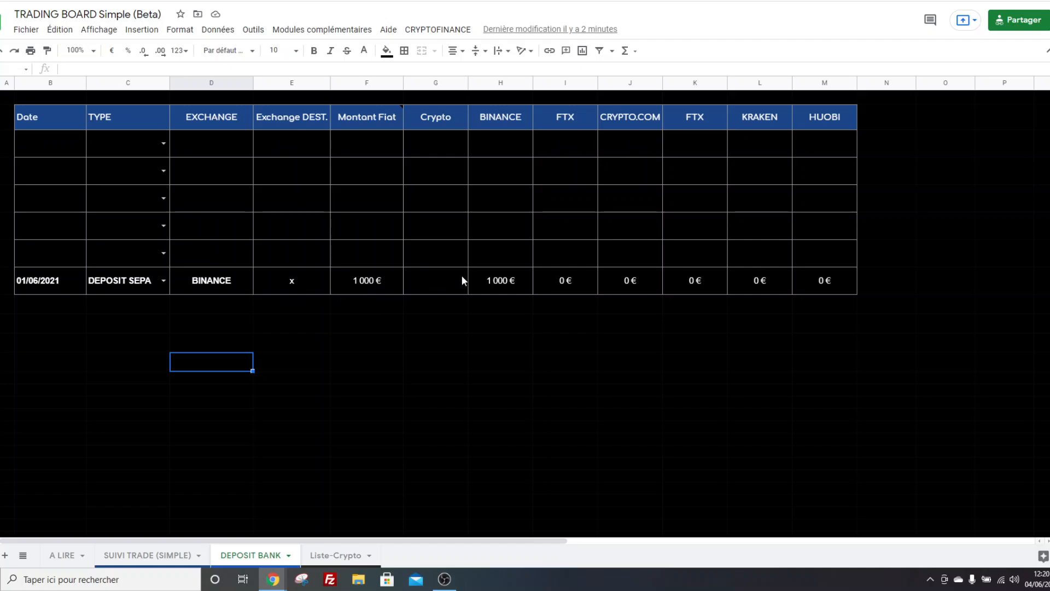
pyautogui.moveTo(499, 120); pyautogui.dragTo(825, 116)
pyautogui.click(386, 50)
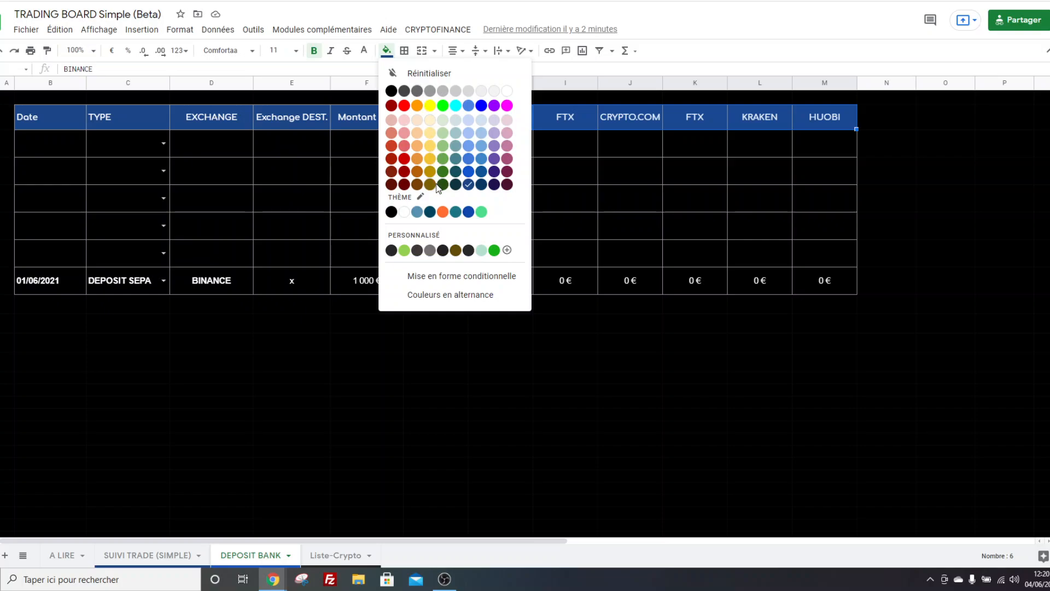
pyautogui.click(418, 184)
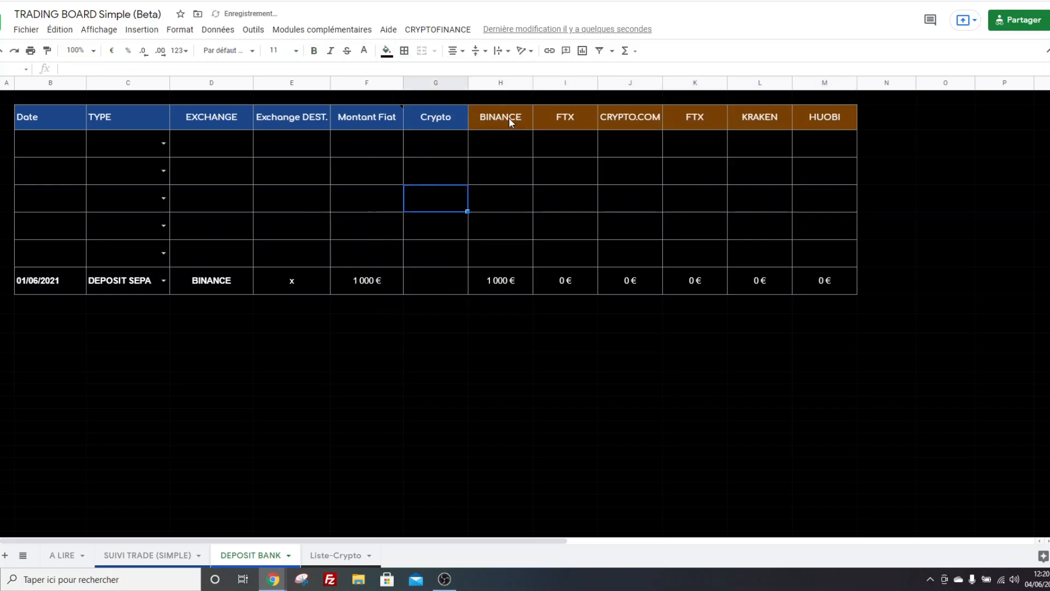
# Copy the first deposit's date into the empty row above it and change it to 04/06/2021
pyautogui.doubleClick(50, 253)
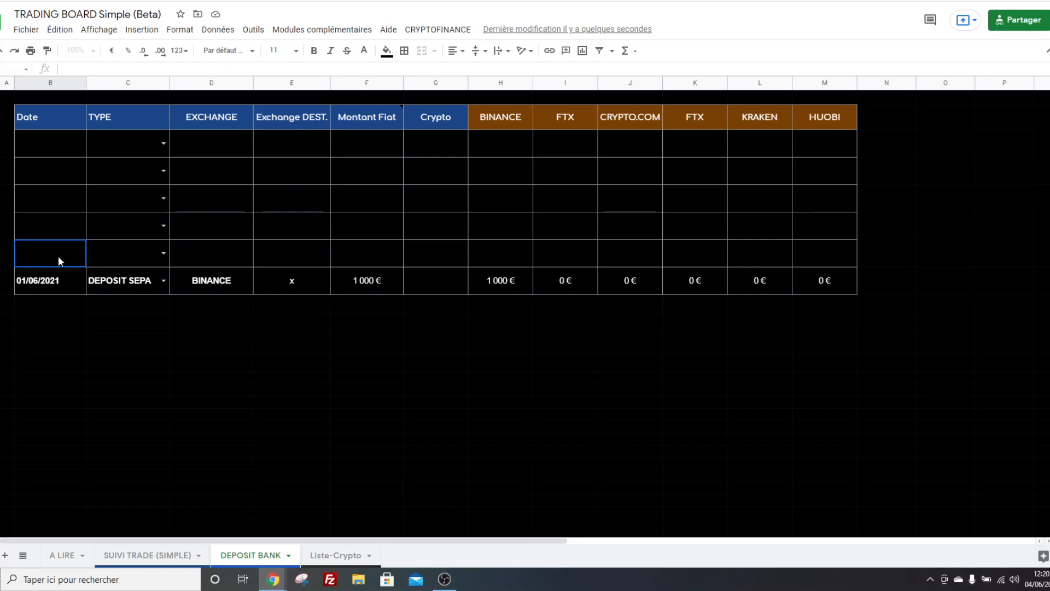
pyautogui.click(71, 287)
pyautogui.hotkey('ctrl', 'c')
pyautogui.click(64, 257)
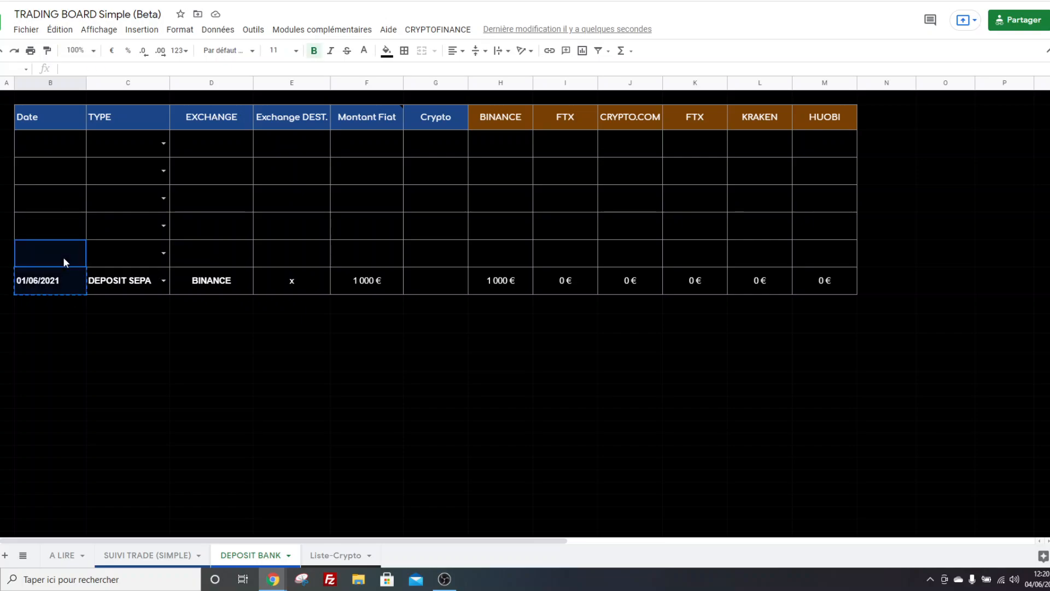
pyautogui.hotkey('ctrl', 'v')
pyautogui.doubleClick(64, 257)
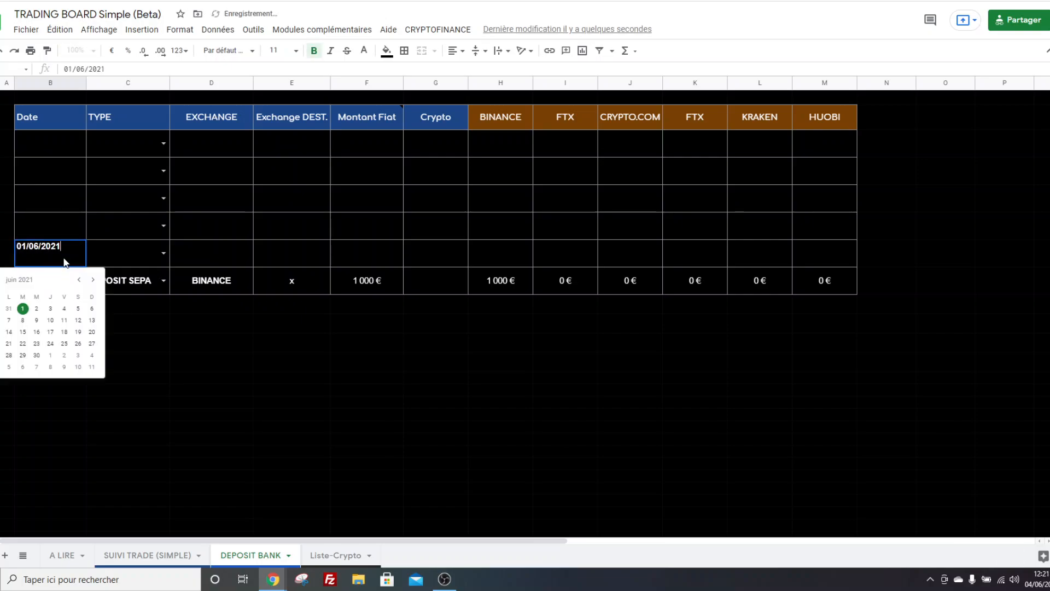
pyautogui.click(64, 308)
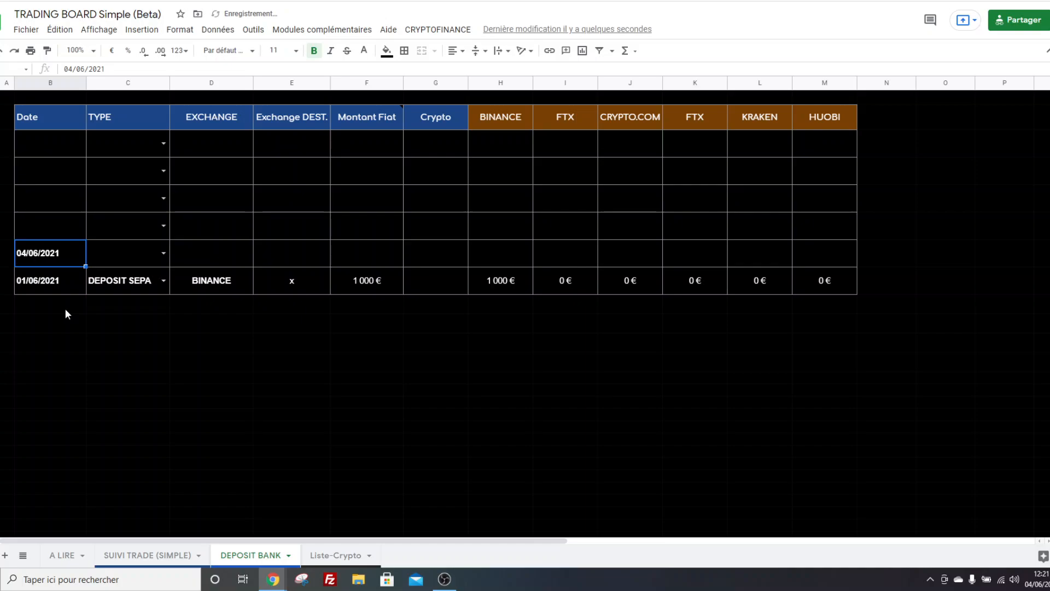
# Set the 04/06/2021 entry's type to DEPOSIT SEPA and its exchange to KRAKEN
pyautogui.click(156, 255)
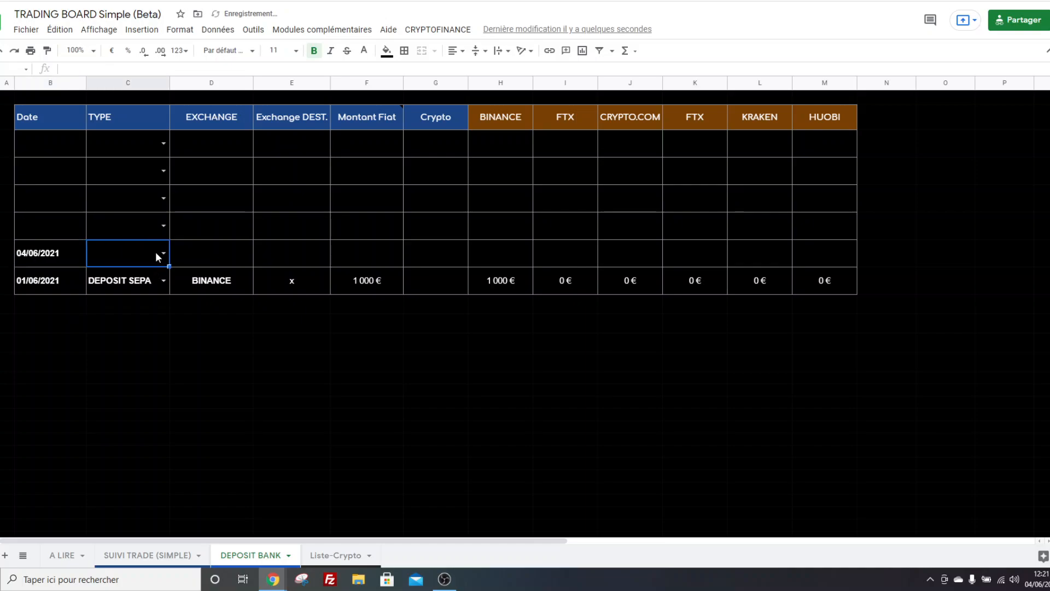
pyautogui.click(160, 255)
pyautogui.click(127, 280)
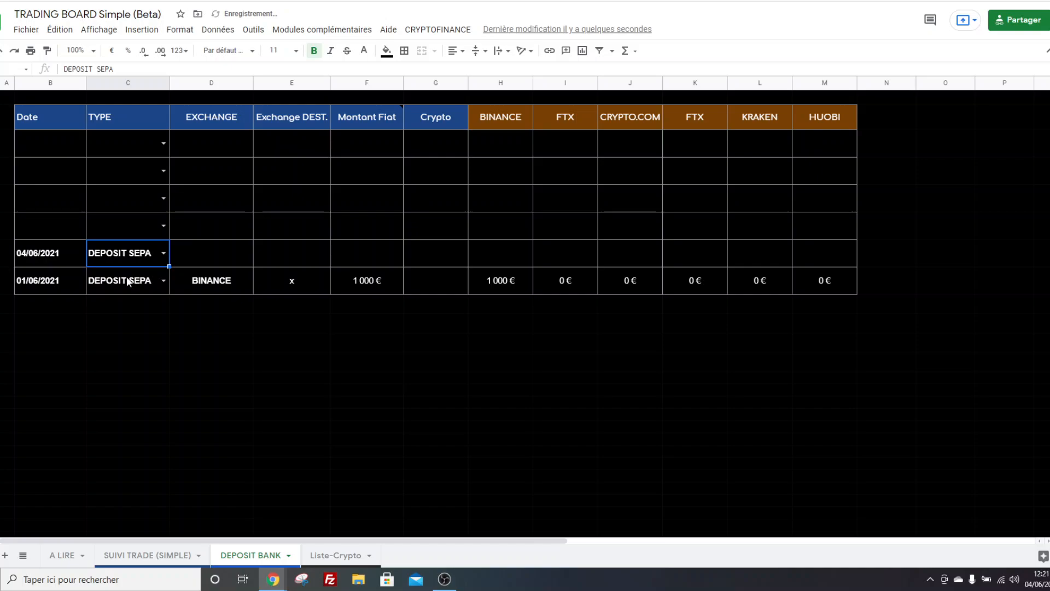
pyautogui.click(199, 259)
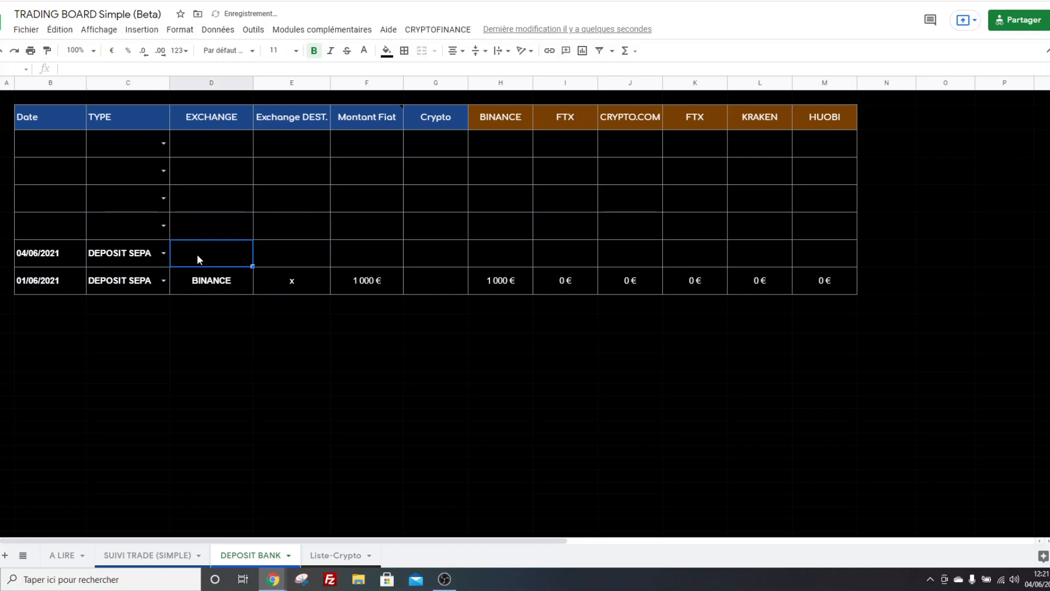
pyautogui.write('KRAKEN')
pyautogui.press('Tab')
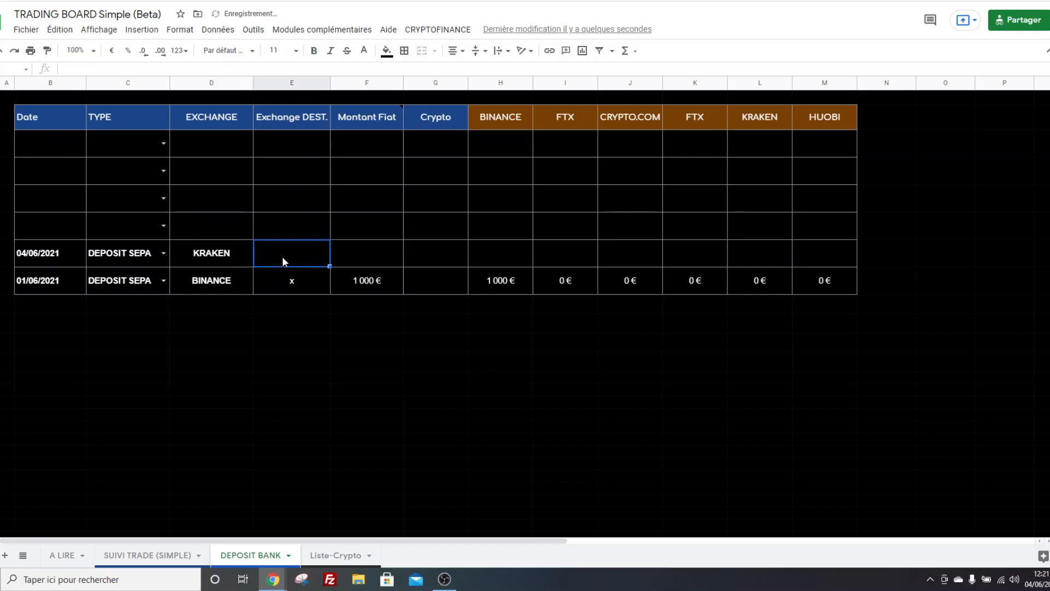
# Enter x as the Kraken deposit's destination exchange and 500 as its Montant Fiat
pyautogui.write('x')
pyautogui.press('Down')
pyautogui.press('Down')
pyautogui.press('Down')
pyautogui.press('Down')
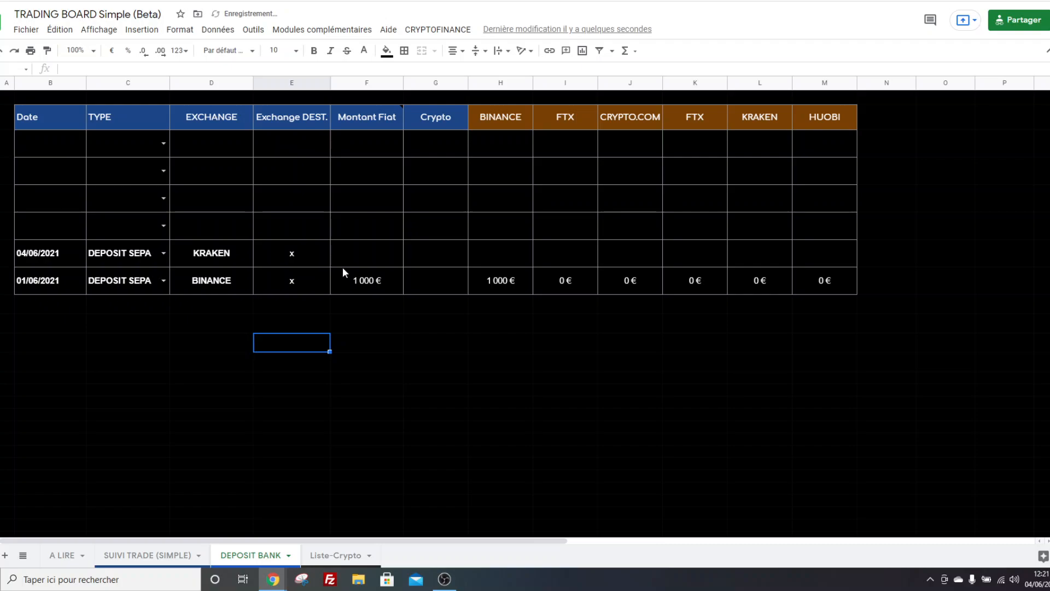
pyautogui.click(372, 259)
pyautogui.write('500')
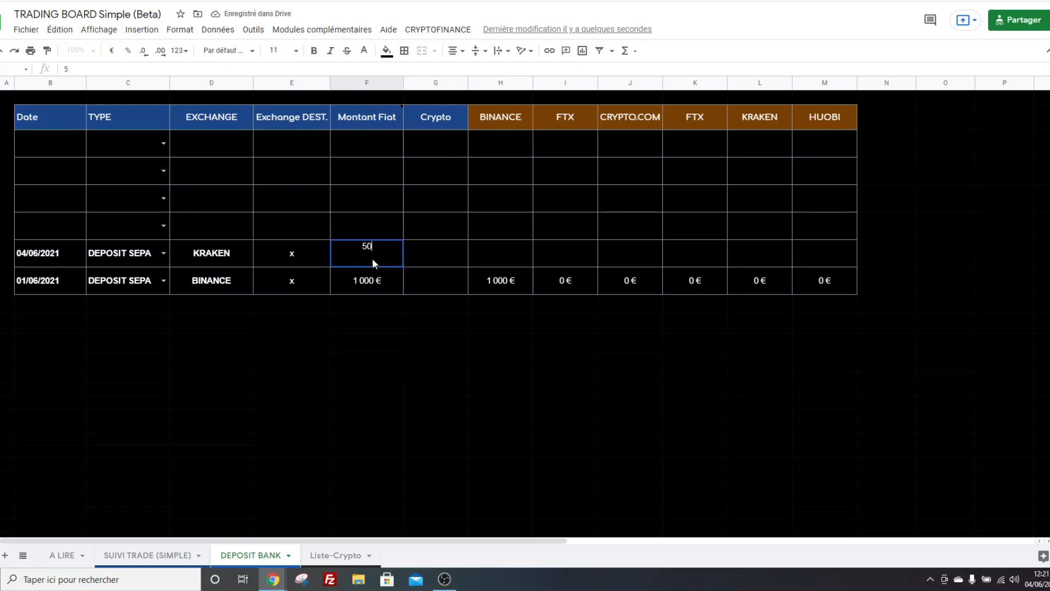
pyautogui.click(447, 253)
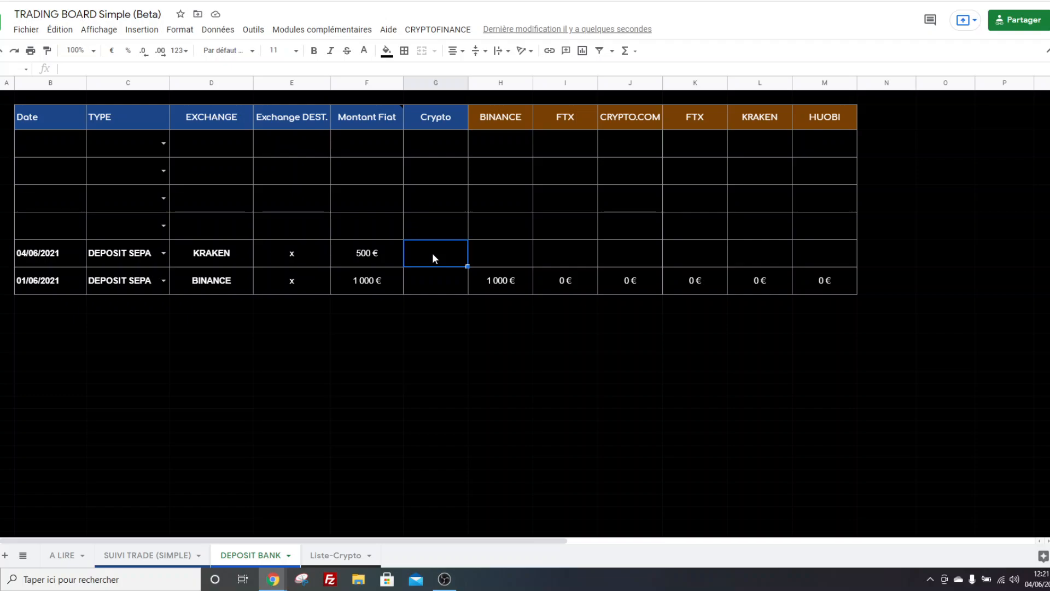
# Delete the duplicate FTX column between CRYPTO.COM and KRAKEN
pyautogui.click(504, 260)
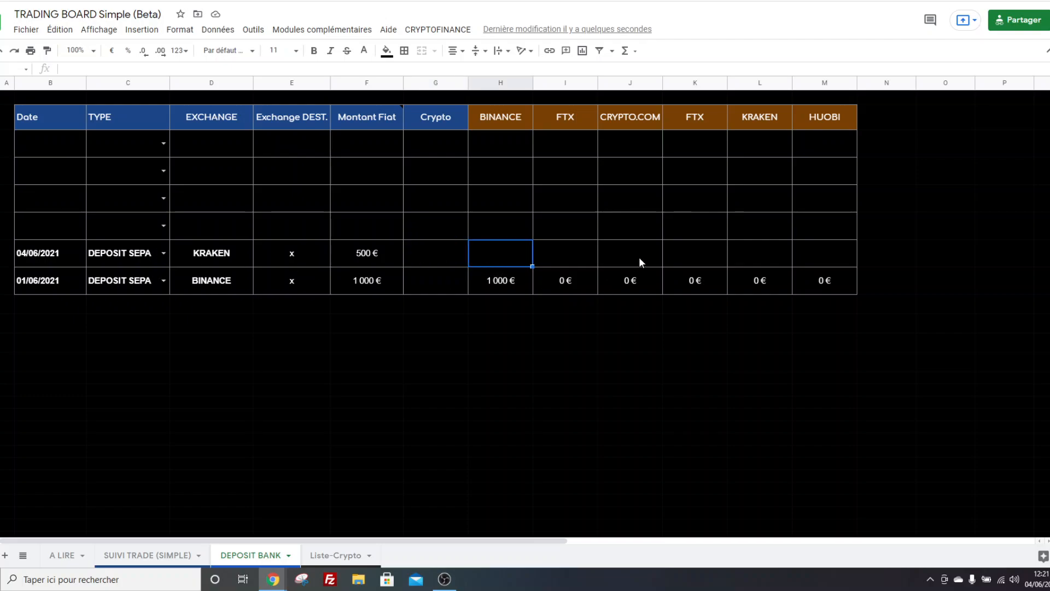
pyautogui.click(695, 83)
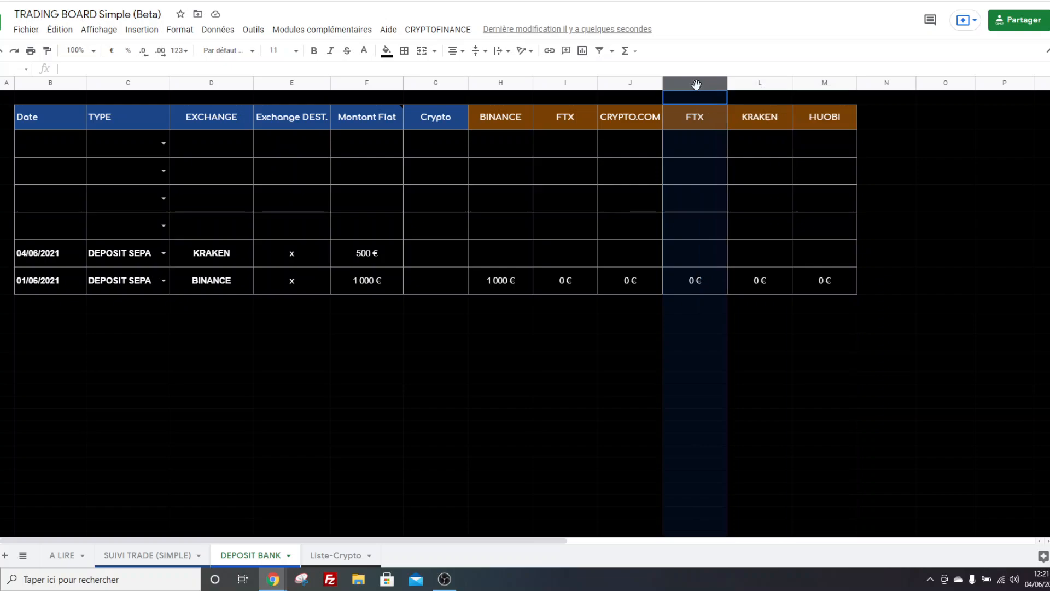
pyautogui.rightClick(696, 84)
pyautogui.click(759, 224)
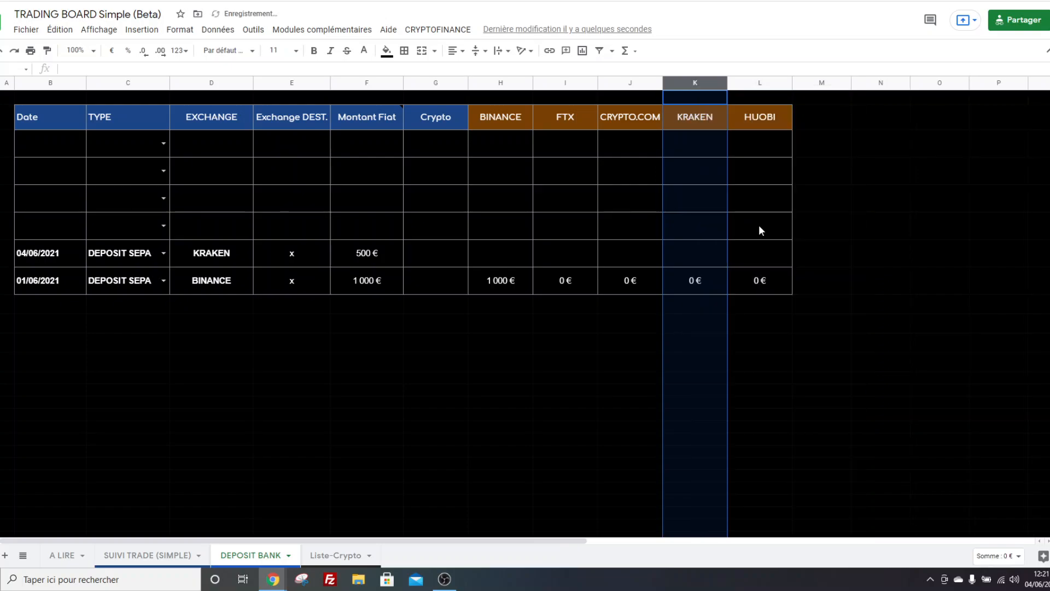
# Enter a balance of 500 in the KRAKEN column for the 04/06/2021 deposit
pyautogui.click(707, 263)
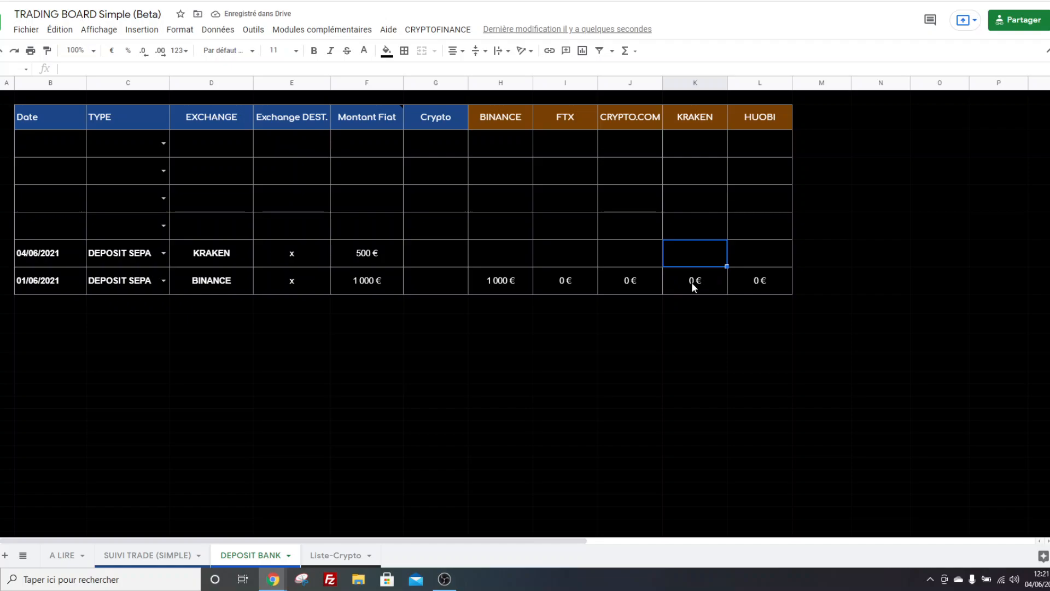
pyautogui.click(691, 284)
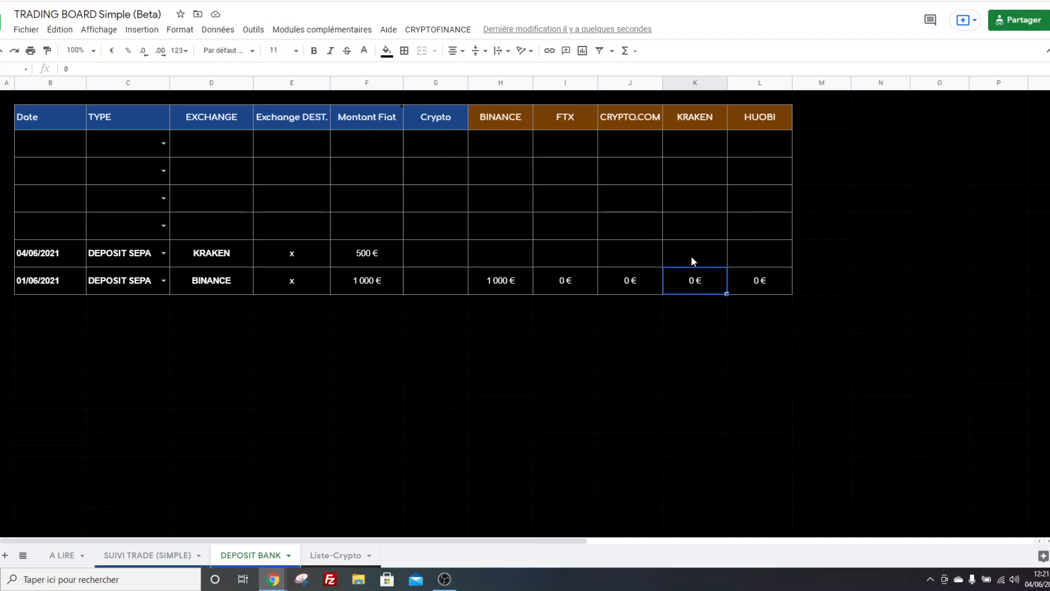
pyautogui.click(690, 261)
pyautogui.write('500')
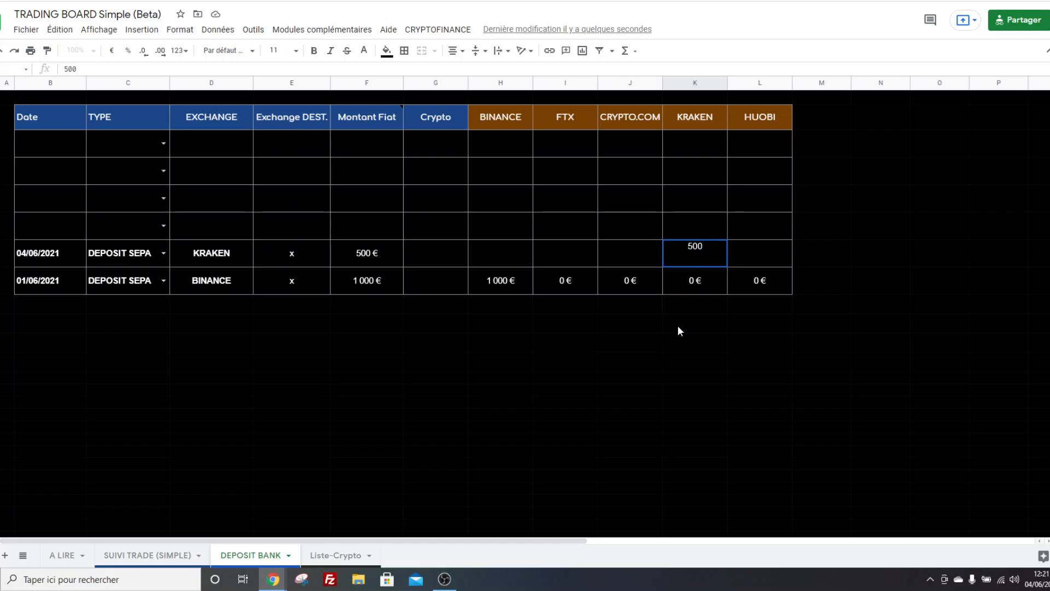
pyautogui.click(678, 326)
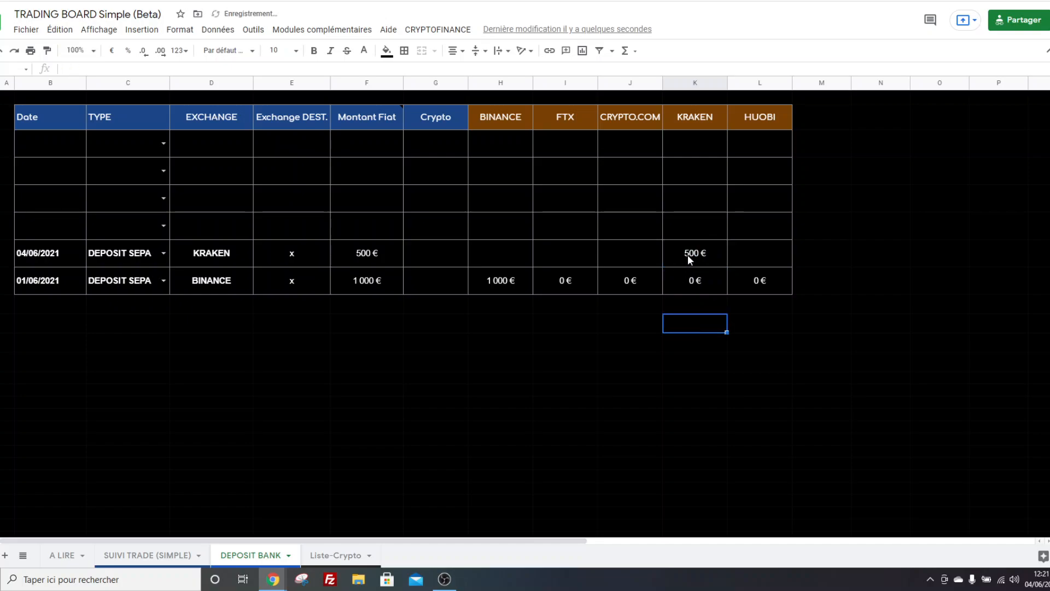
# Complete the Kraken deposit row's balances with 1000 for BINANCE and 0 for FTX, CRYPTO.COM and HUOBI, and highlight the row for review
pyautogui.click(504, 261)
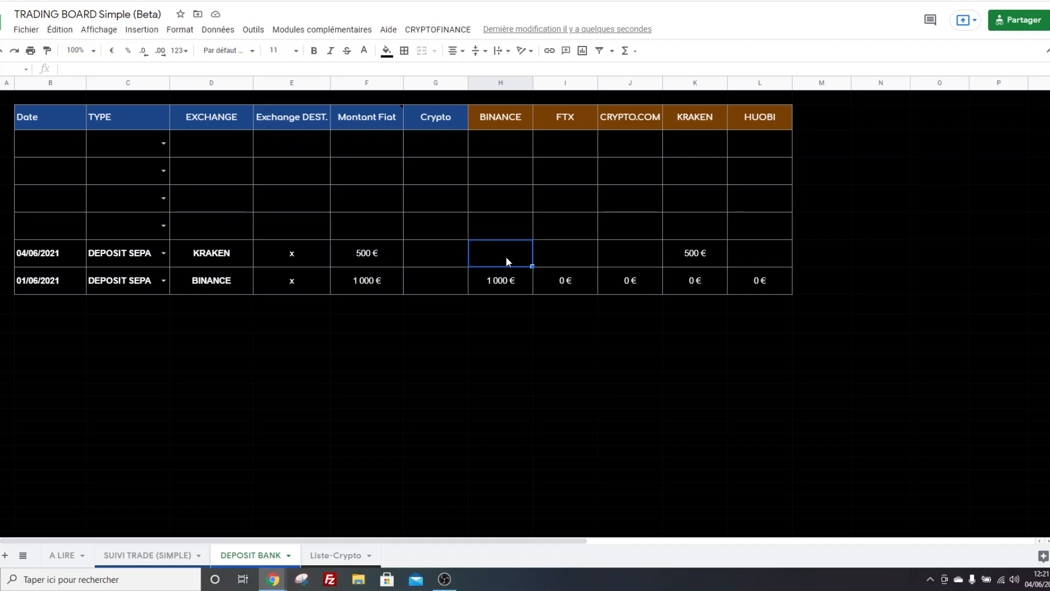
pyautogui.write('1000')
pyautogui.press('Tab')
pyautogui.write('0')
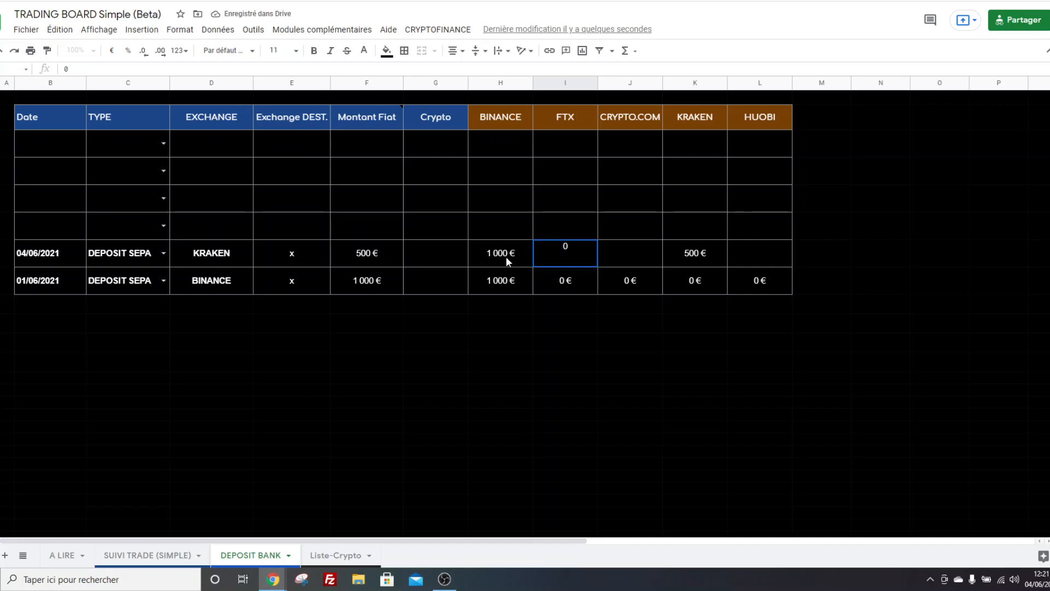
pyautogui.press('Tab')
pyautogui.write('0')
pyautogui.press('Tab')
pyautogui.press('Tab')
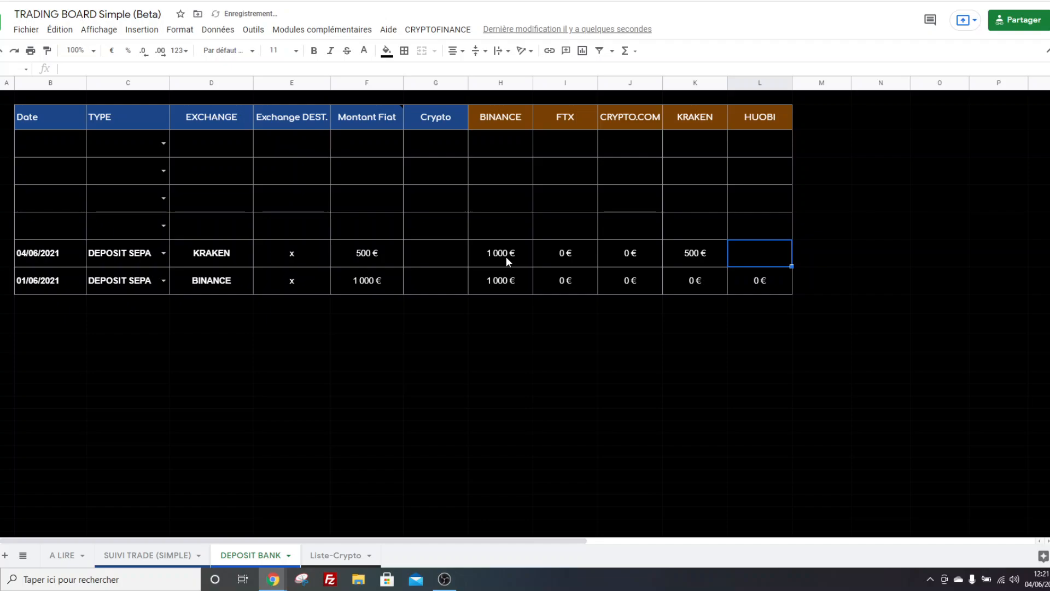
pyautogui.write('0')
pyautogui.click(521, 366)
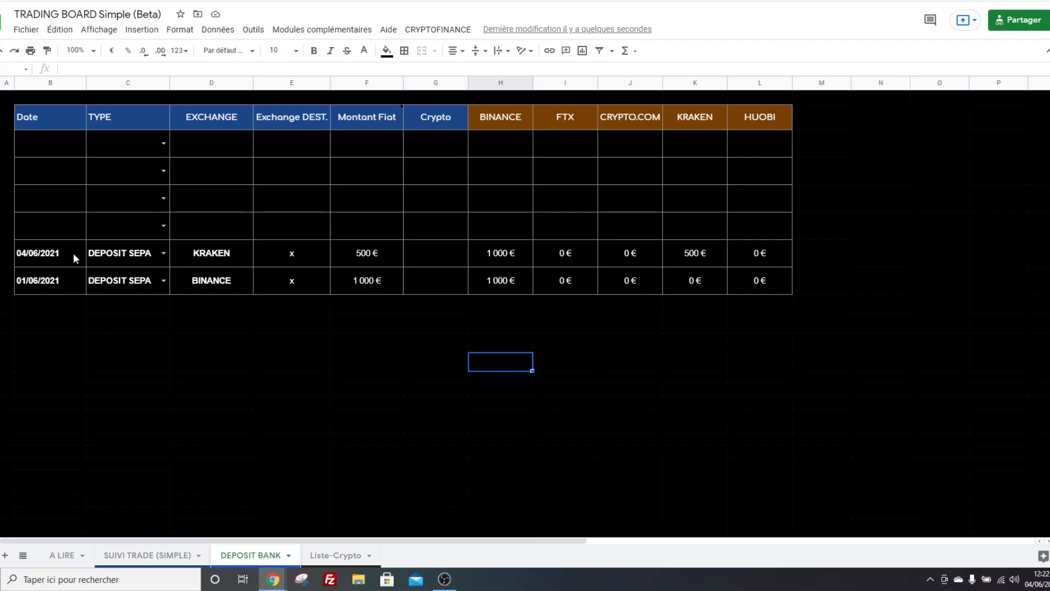
pyautogui.moveTo(72, 252); pyautogui.dragTo(752, 252)
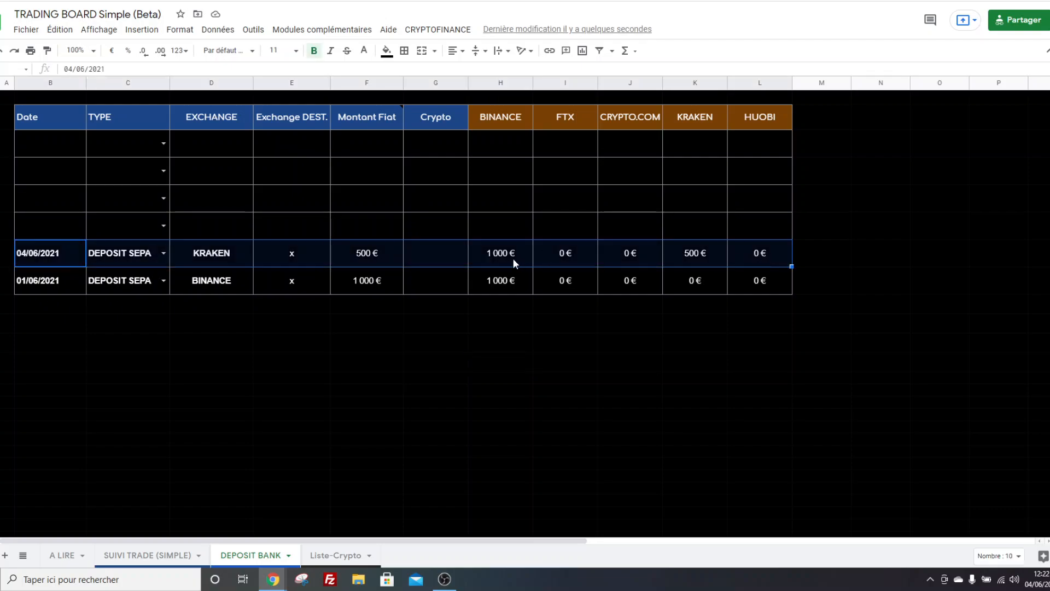
pyautogui.click(569, 327)
# Copy the Kraken deposit's date into the empty row above it and keep 04/06/2021 as the date for this entry
pyautogui.click(47, 234)
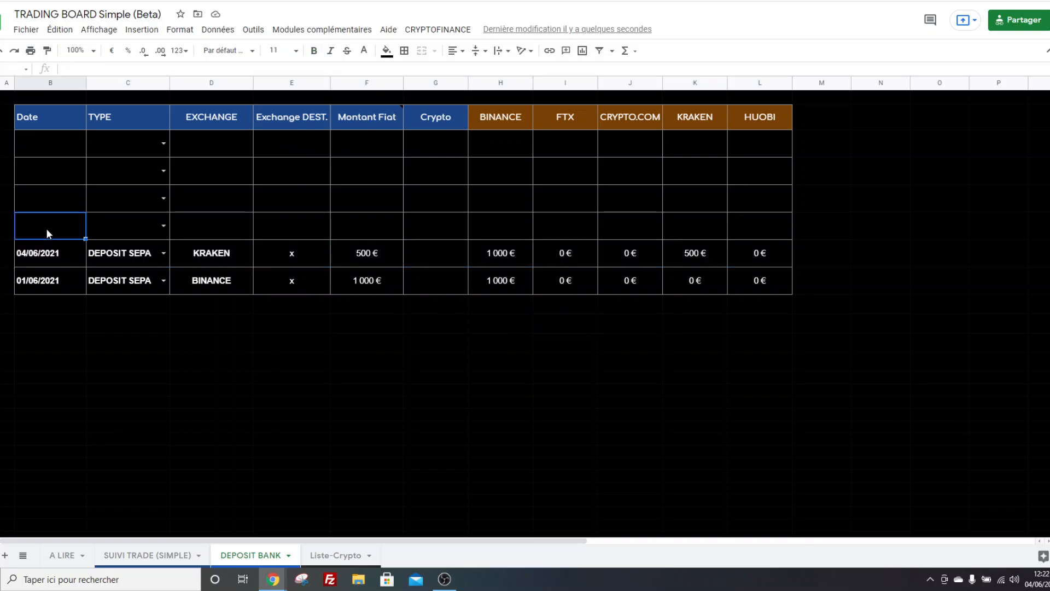
pyautogui.press('Down')
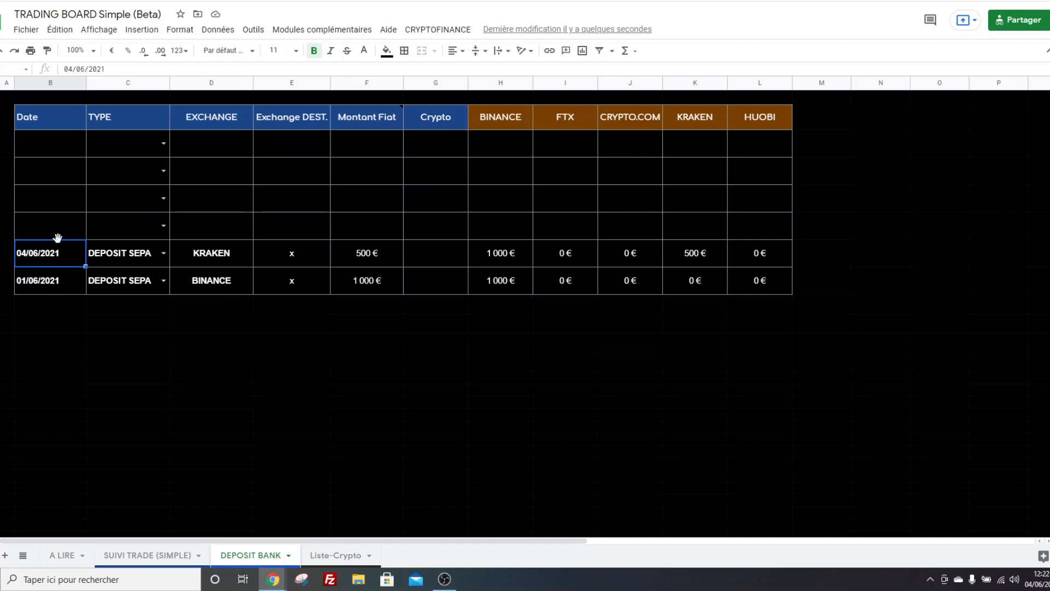
pyautogui.hotkey('ctrl', 'c')
pyautogui.click(60, 230)
pyautogui.hotkey('ctrl', 'v')
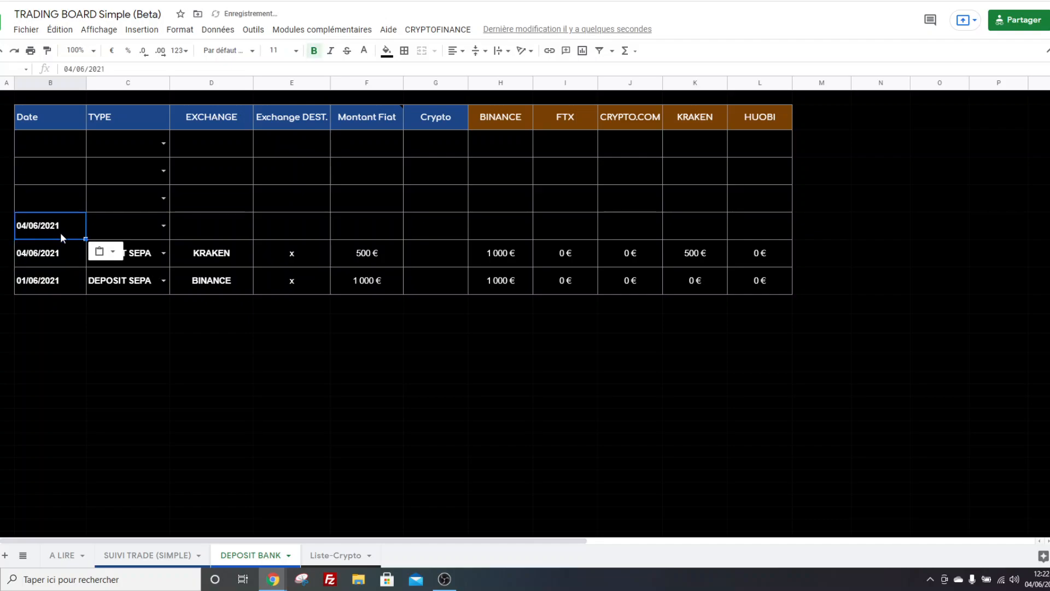
pyautogui.doubleClick(60, 232)
pyautogui.click(64, 281)
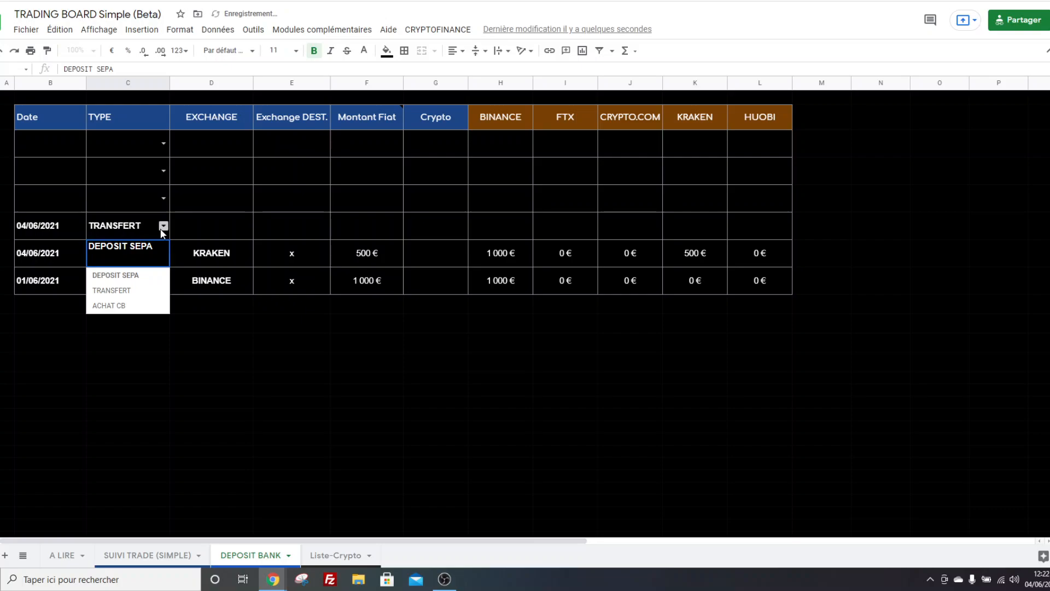
# Set the new 04/06/2021 row's type to TRANSFERT, with BINANCE as the exchange and KRAKEN as the destination exchange
pyautogui.click(163, 226)
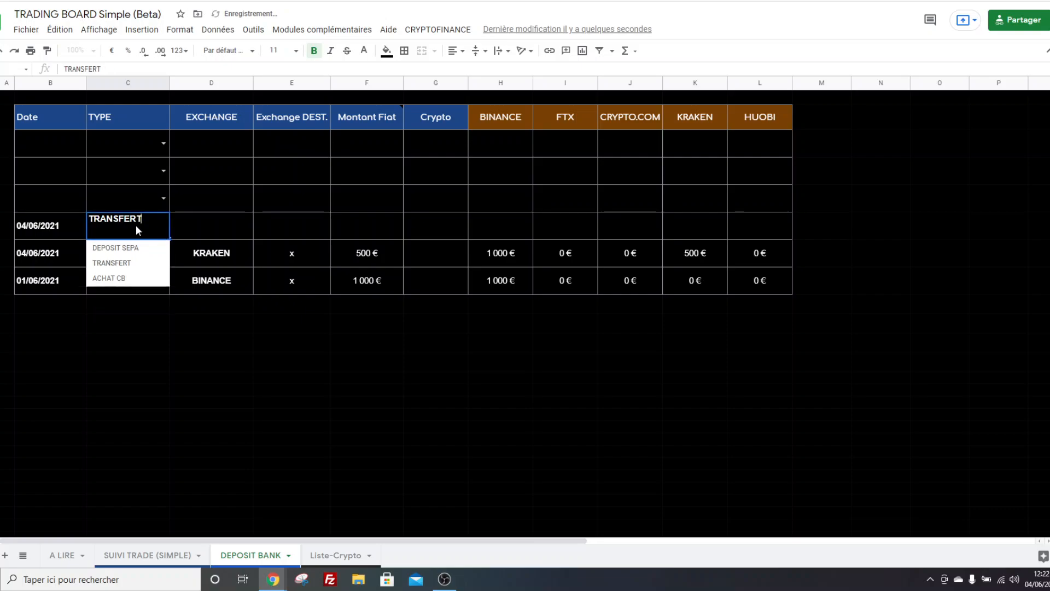
pyautogui.click(115, 263)
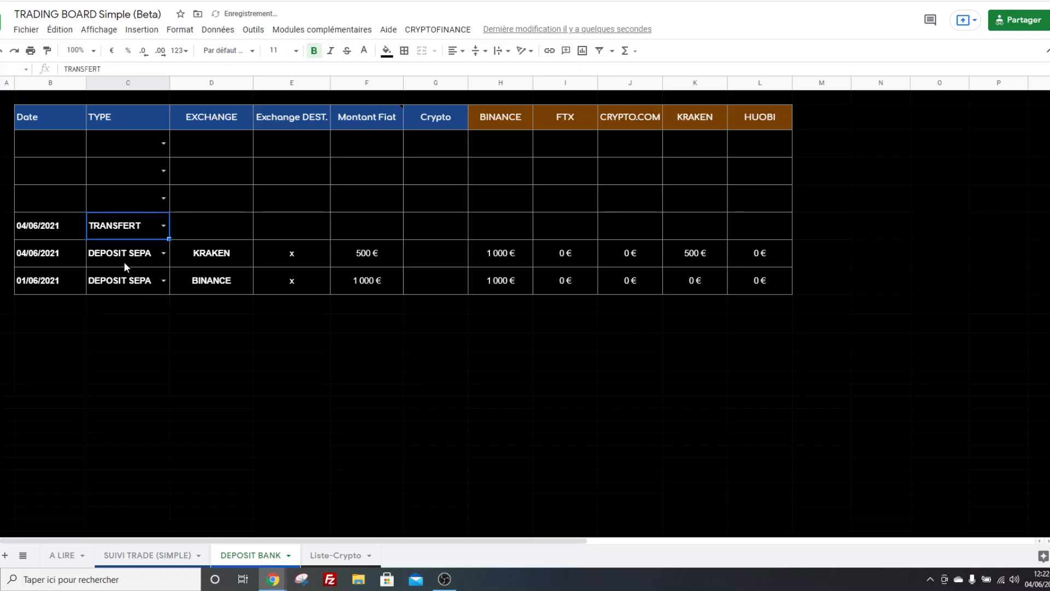
pyautogui.click(162, 226)
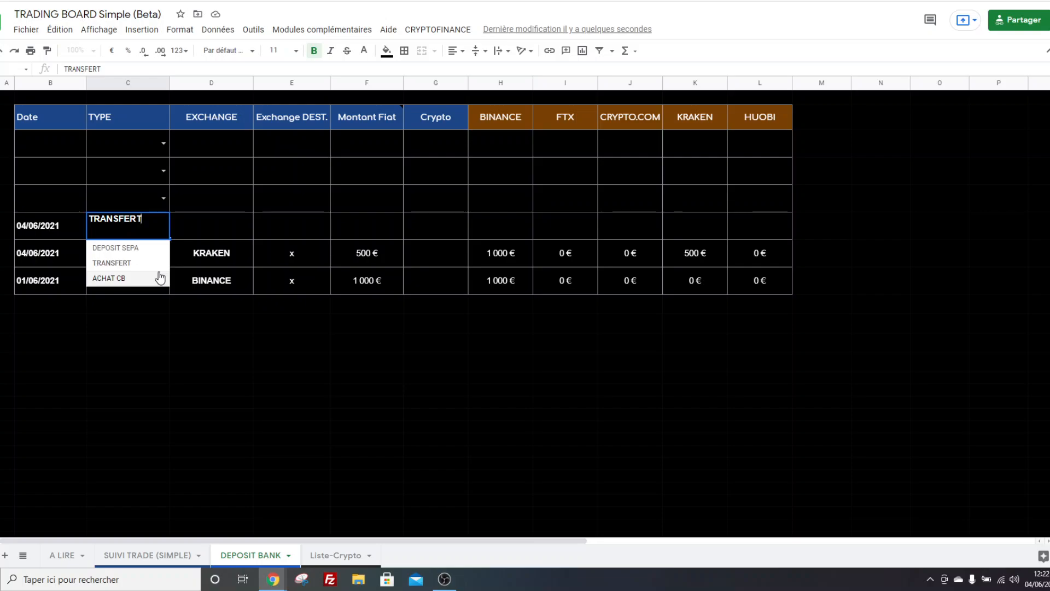
pyautogui.click(196, 232)
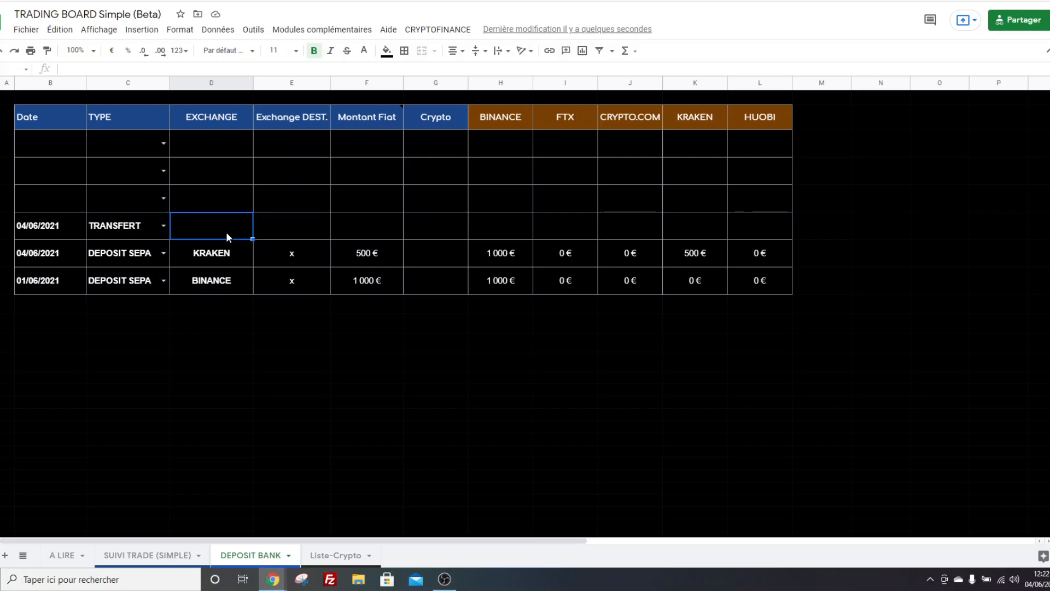
pyautogui.write('BINANCE')
pyautogui.press('Tab')
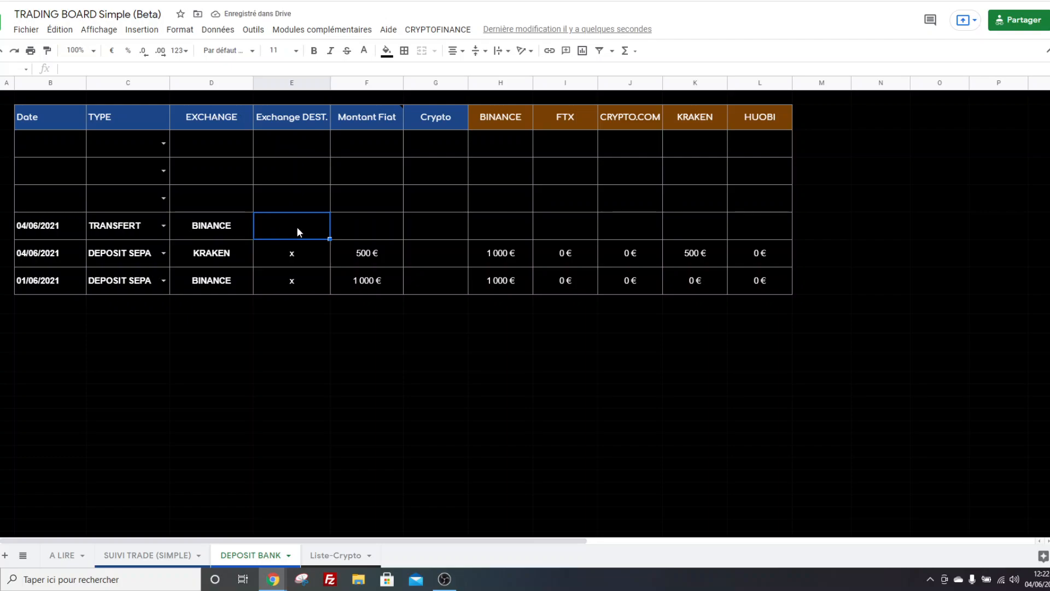
pyautogui.write('KRAKEN')
pyautogui.press('Return')
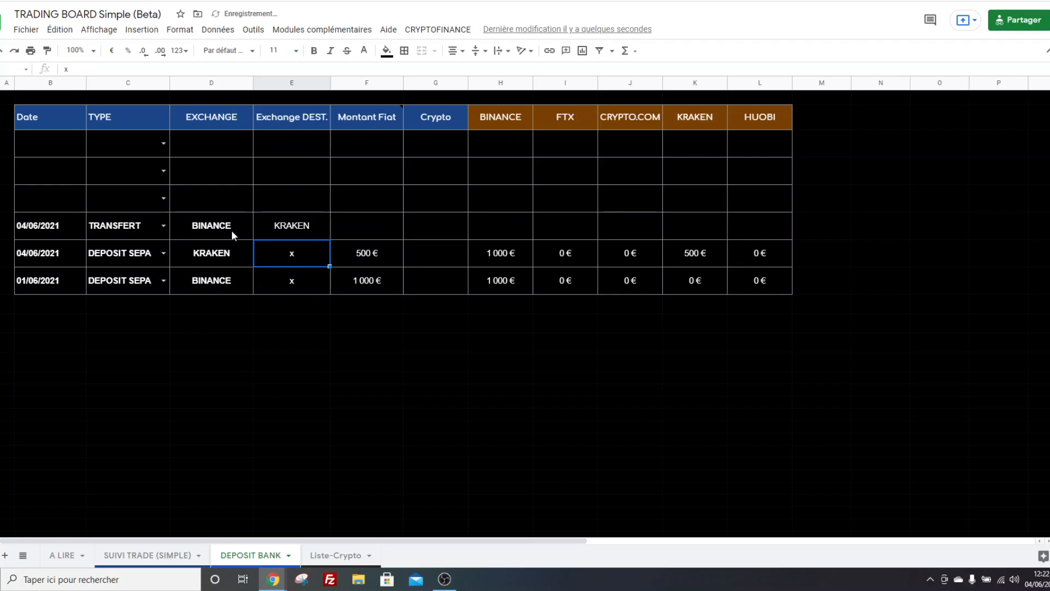
# Copy the formatting of the transfer row's BINANCE exchange cell onto its KRAKEN destination cell
pyautogui.click(231, 229)
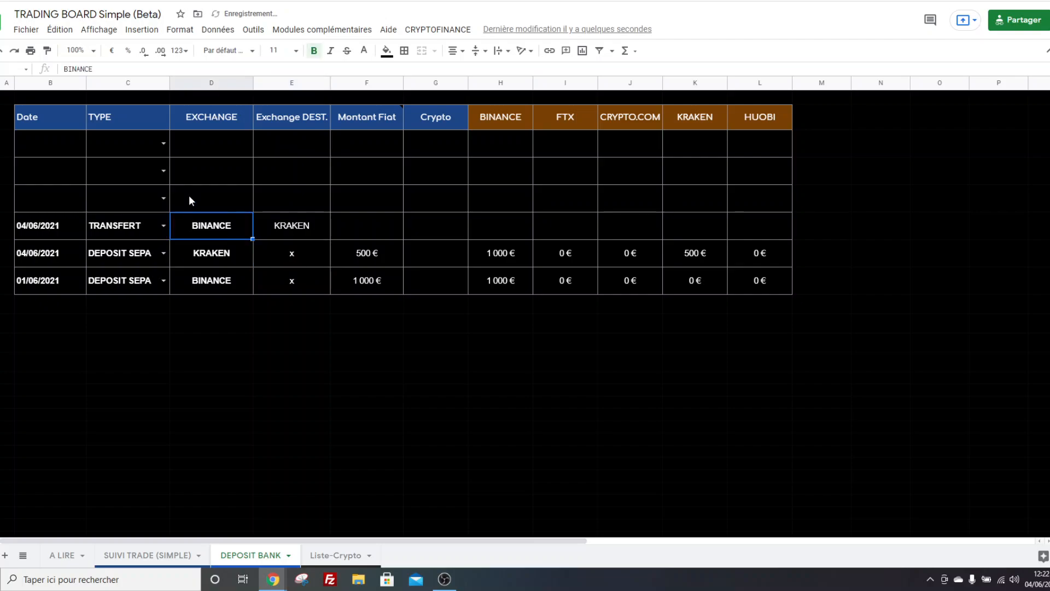
pyautogui.click(47, 51)
pyautogui.click(257, 222)
pyautogui.click(413, 305)
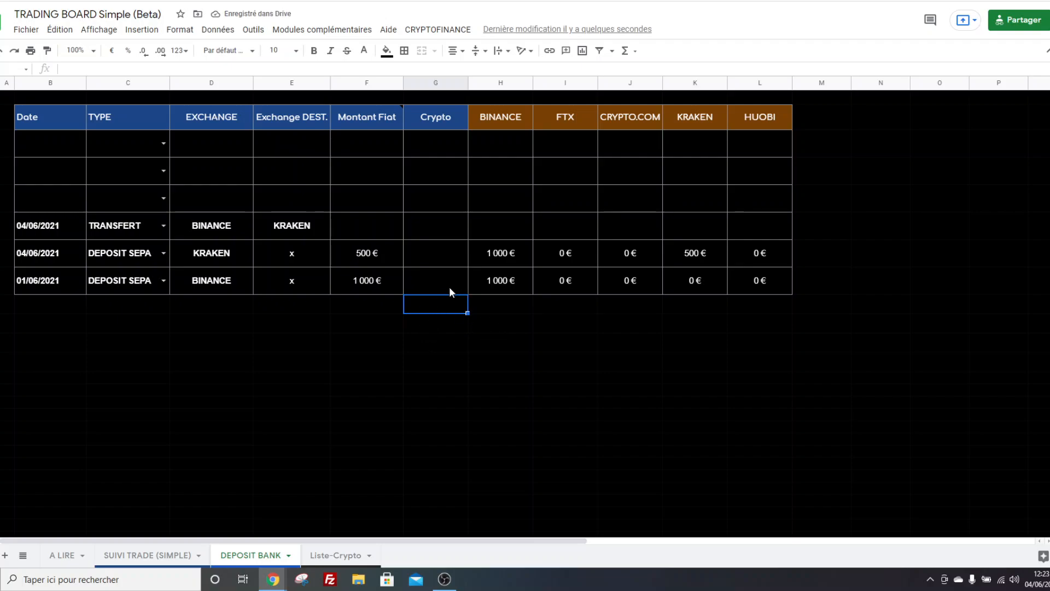
# Enter 250 as the Montant Fiat of the Binance-to-Kraken transfer
pyautogui.click(366, 227)
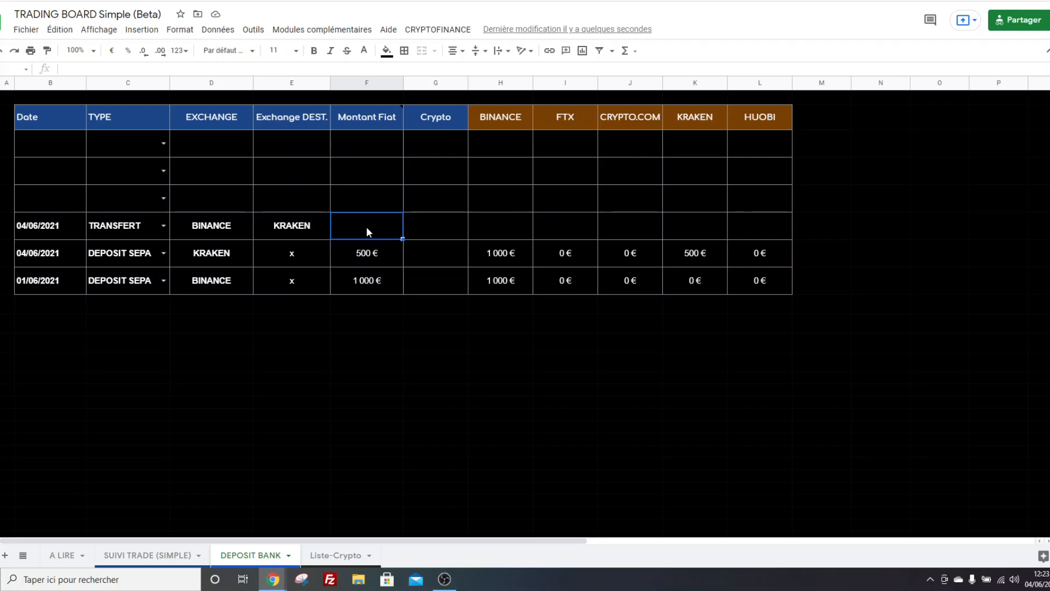
pyautogui.write('250')
pyautogui.click(377, 275)
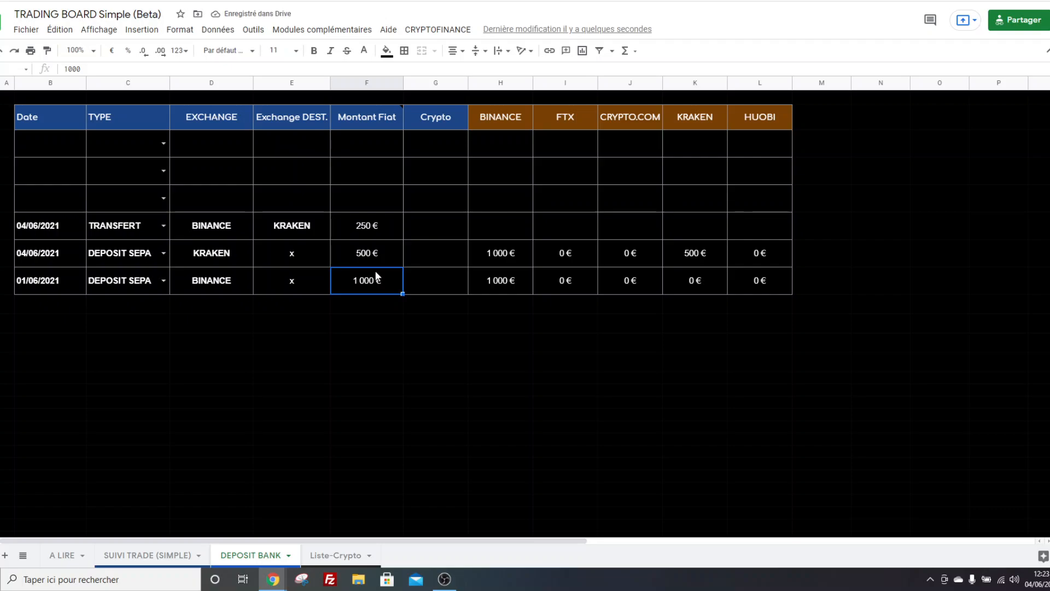
pyautogui.click(432, 229)
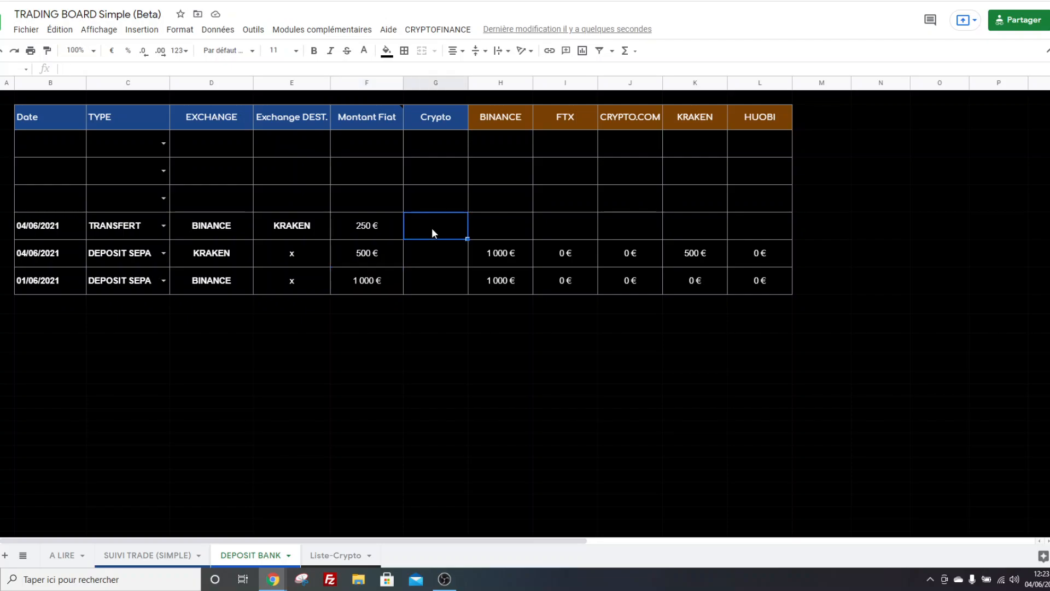
pyautogui.click(165, 229)
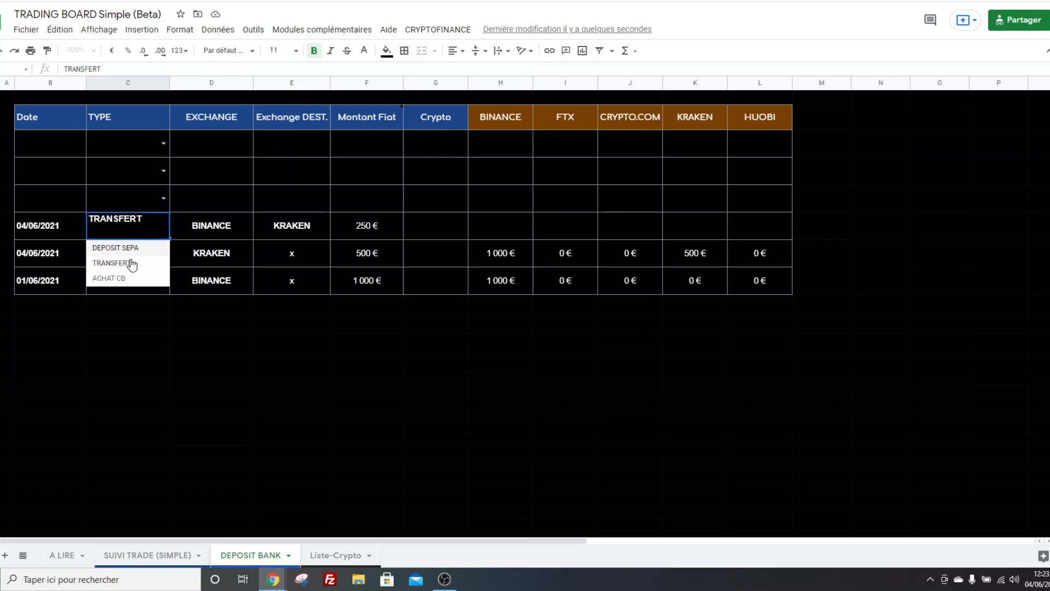
pyautogui.click(335, 320)
pyautogui.click(446, 233)
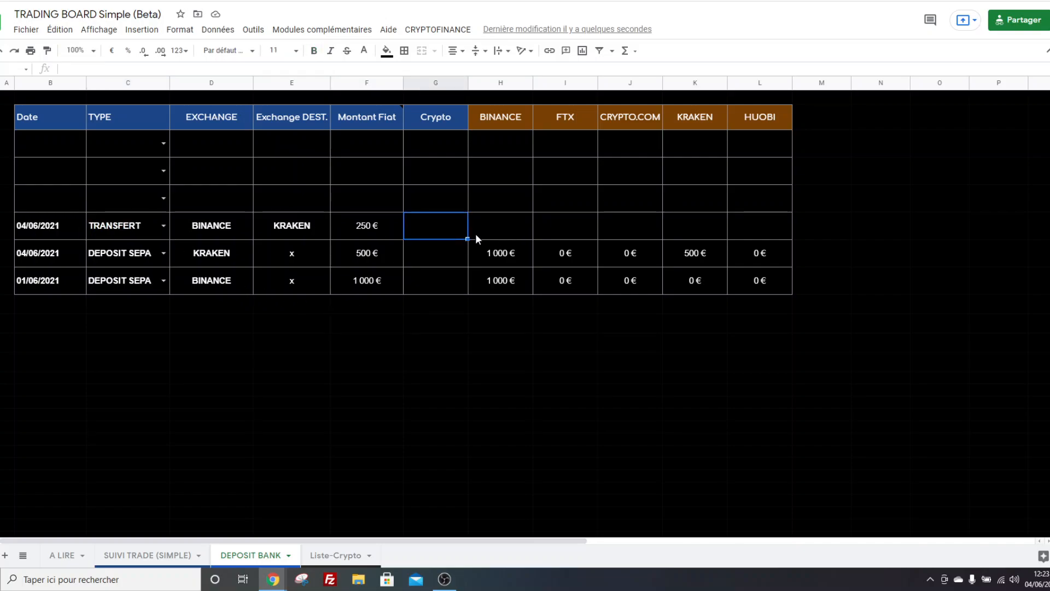
pyautogui.click(475, 234)
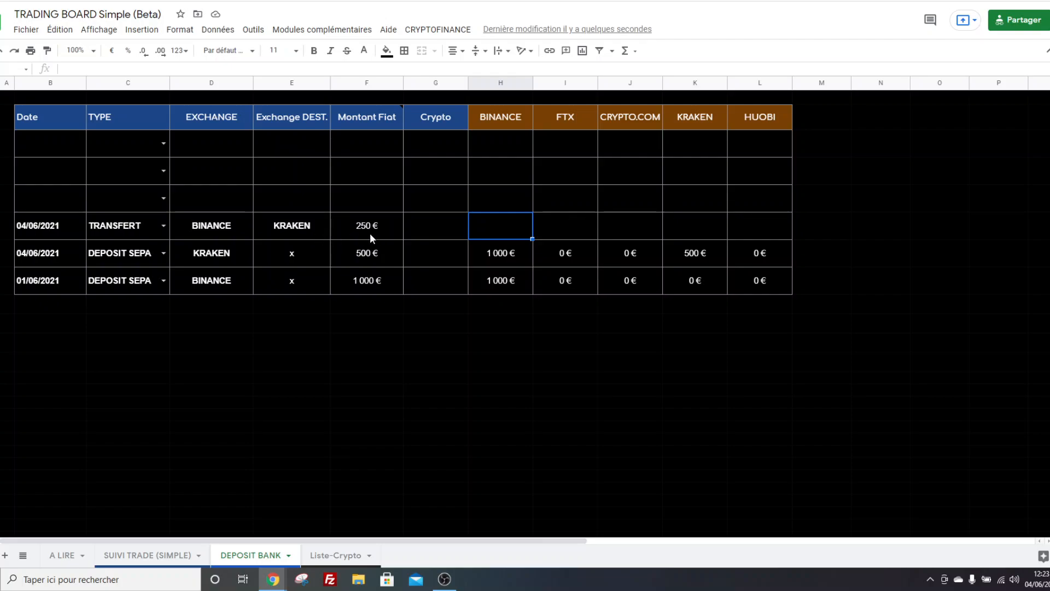
# Enter 750 as the balance in both the KRAKEN and BINANCE columns of the transfer row
pyautogui.click(691, 234)
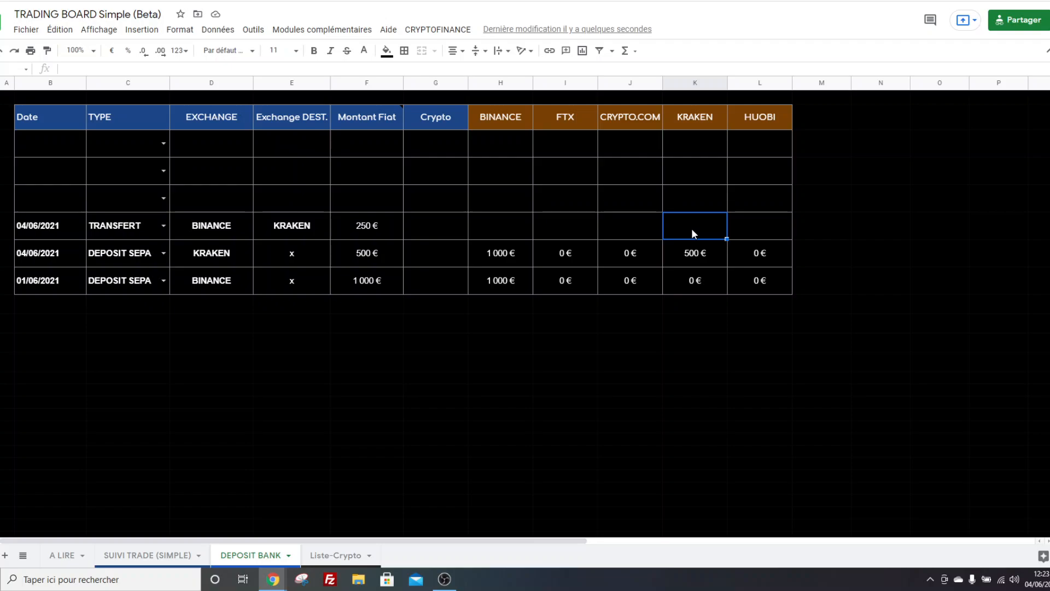
pyautogui.write('750')
pyautogui.press('Return')
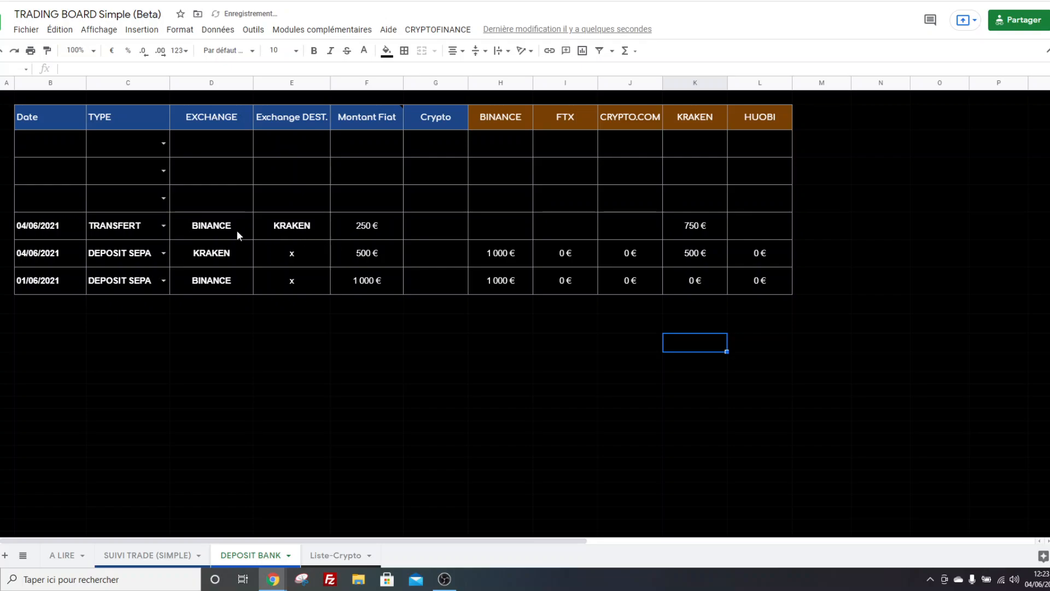
pyautogui.click(499, 226)
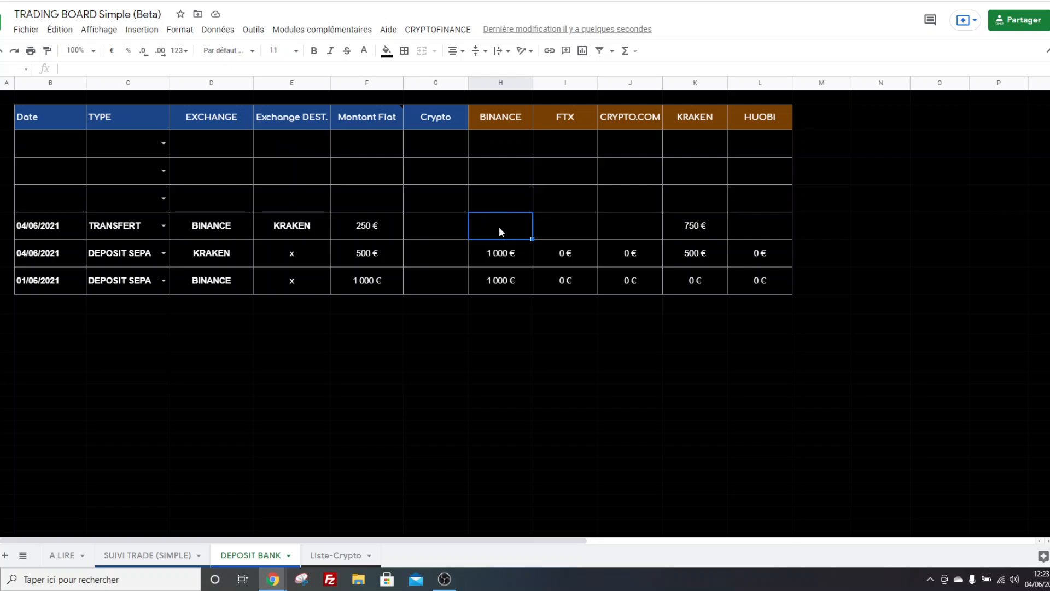
pyautogui.write('750')
pyautogui.click(516, 297)
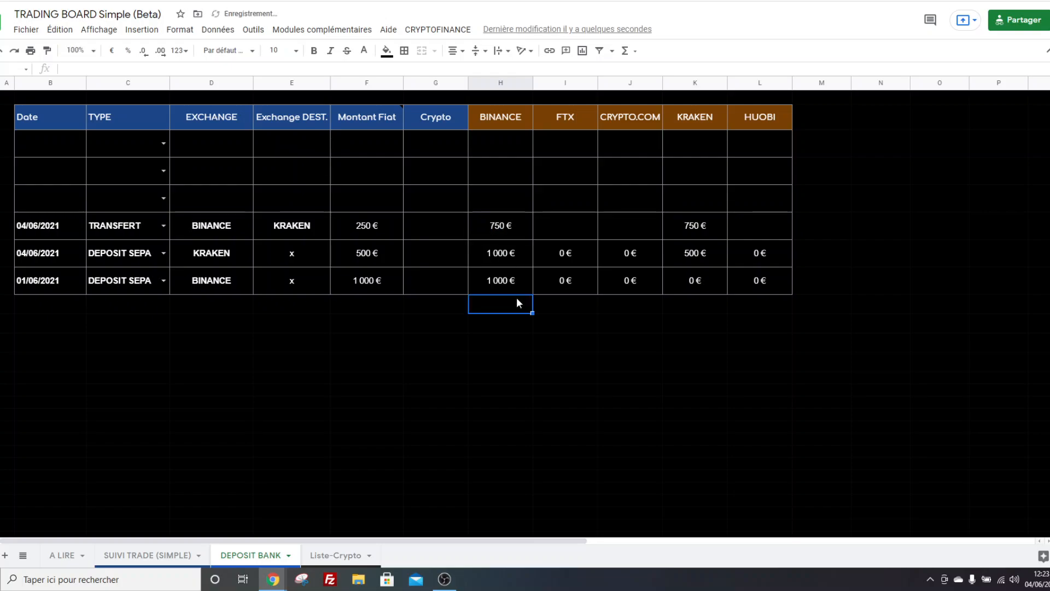
# Replace the transfer row's BINANCE balance with the formula =H7-F6, subtracting the transferred amount from the previous balance
pyautogui.doubleClick(498, 251)
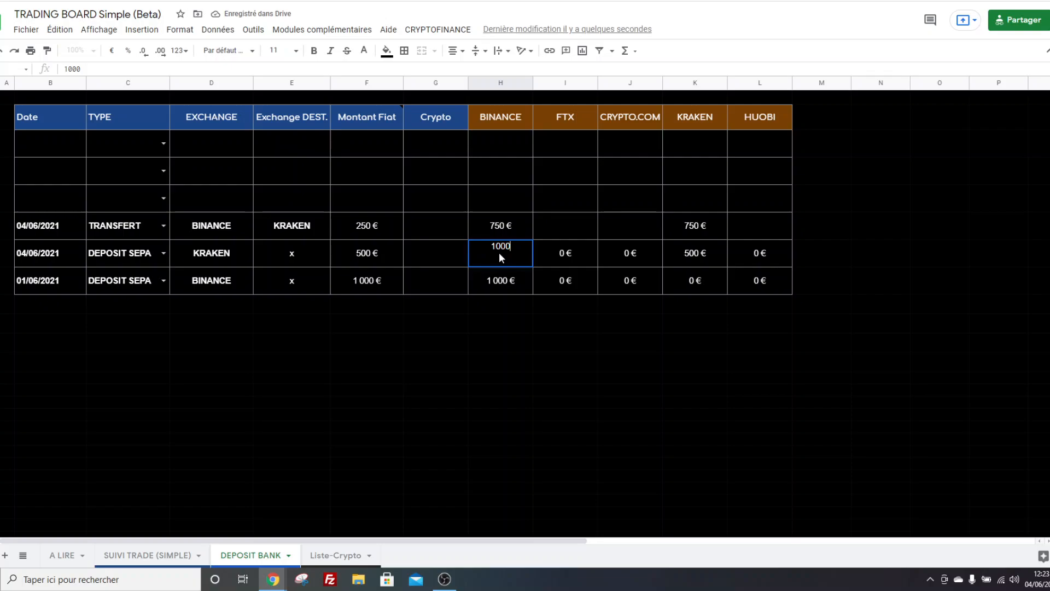
pyautogui.click(501, 225)
pyautogui.write('=')
pyautogui.click(519, 261)
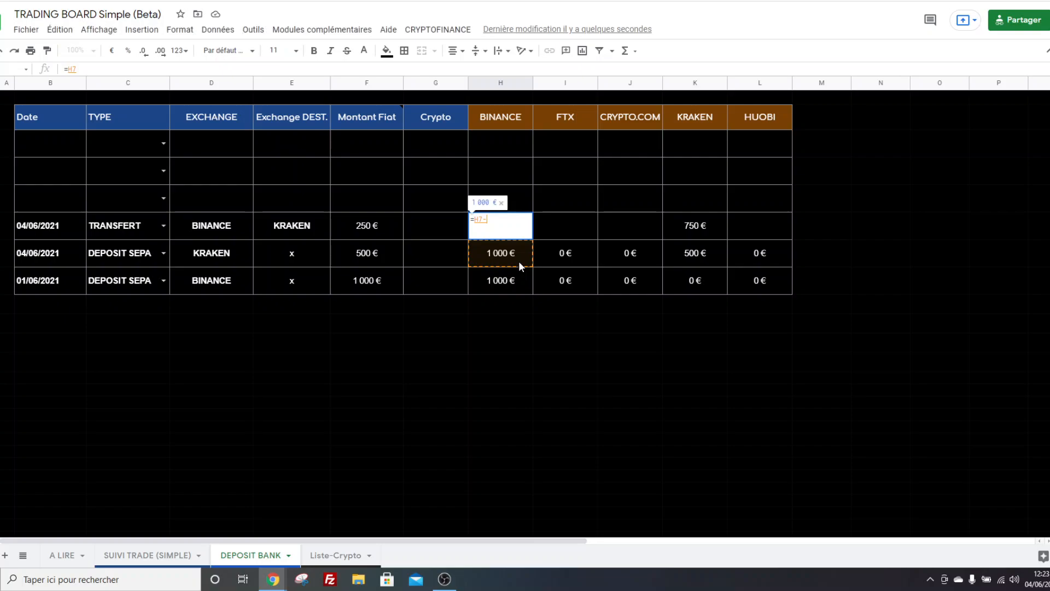
pyautogui.write('-')
pyautogui.click(347, 228)
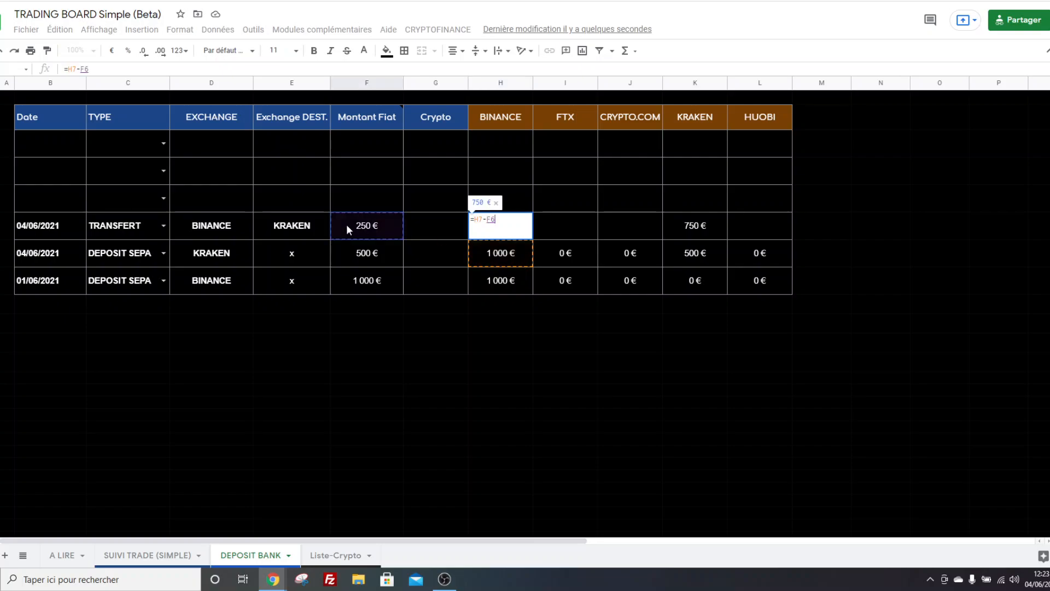
pyautogui.press('Return')
# Try the formula =K8+F6 as the KRAKEN balance of the Kraken deposit row
pyautogui.doubleClick(704, 255)
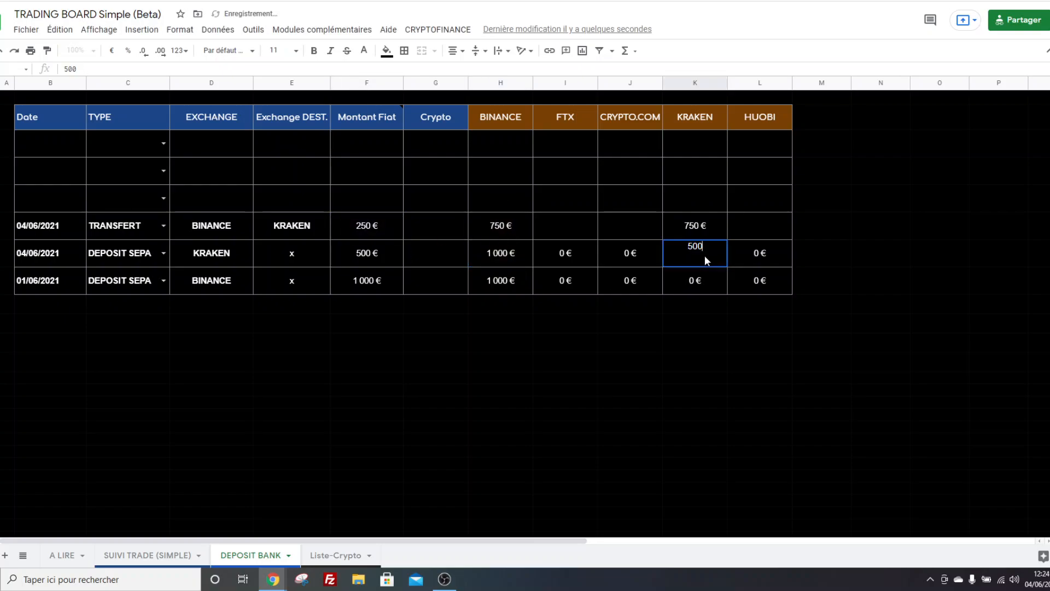
pyautogui.press('BackSpace')
pyautogui.press('BackSpace')
pyautogui.press('BackSpace')
pyautogui.write('=')
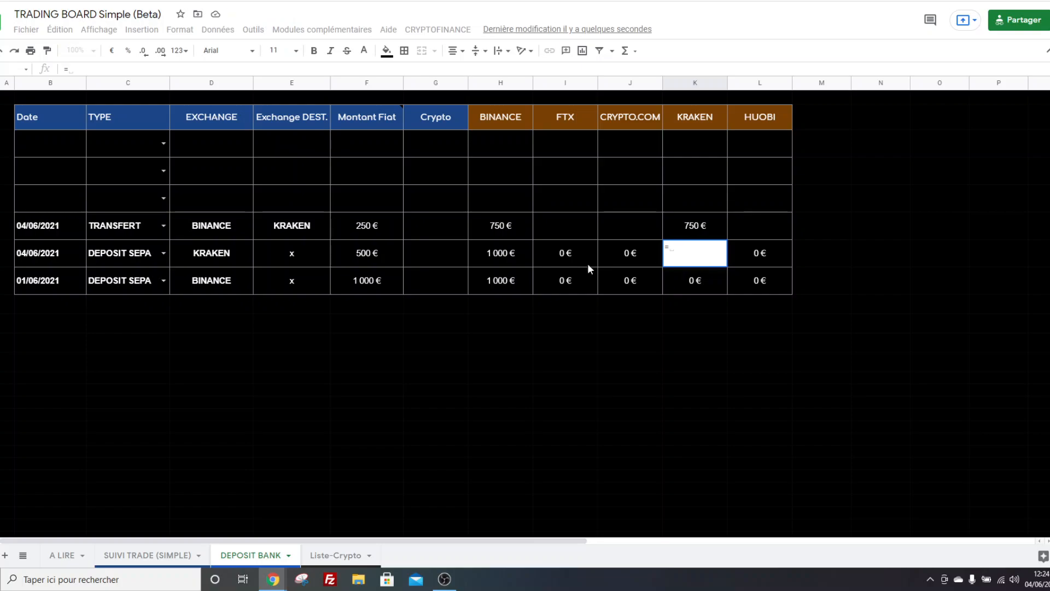
pyautogui.write('K8+F6')
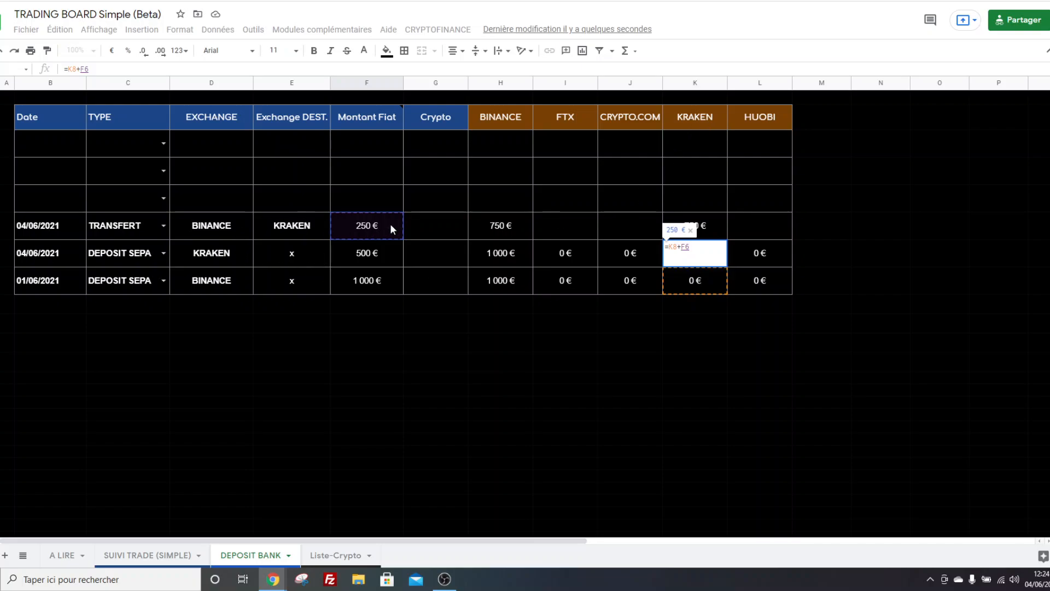
pyautogui.press('Return')
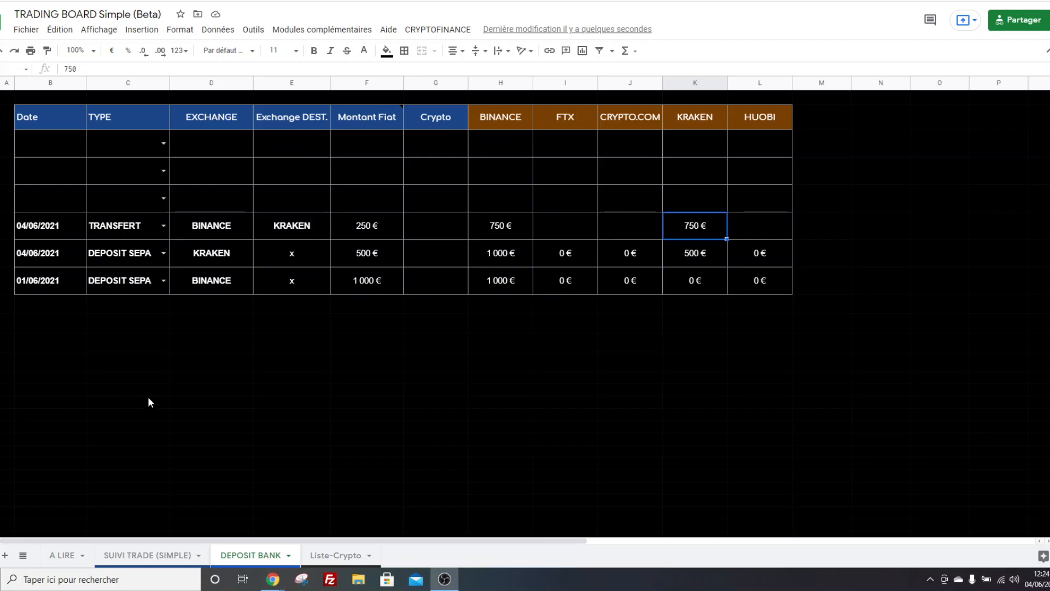
# Replace the transfer row's KRAKEN balance with the formula =K7+F6, adding the transferred amount to the previous balance
pyautogui.click(705, 256)
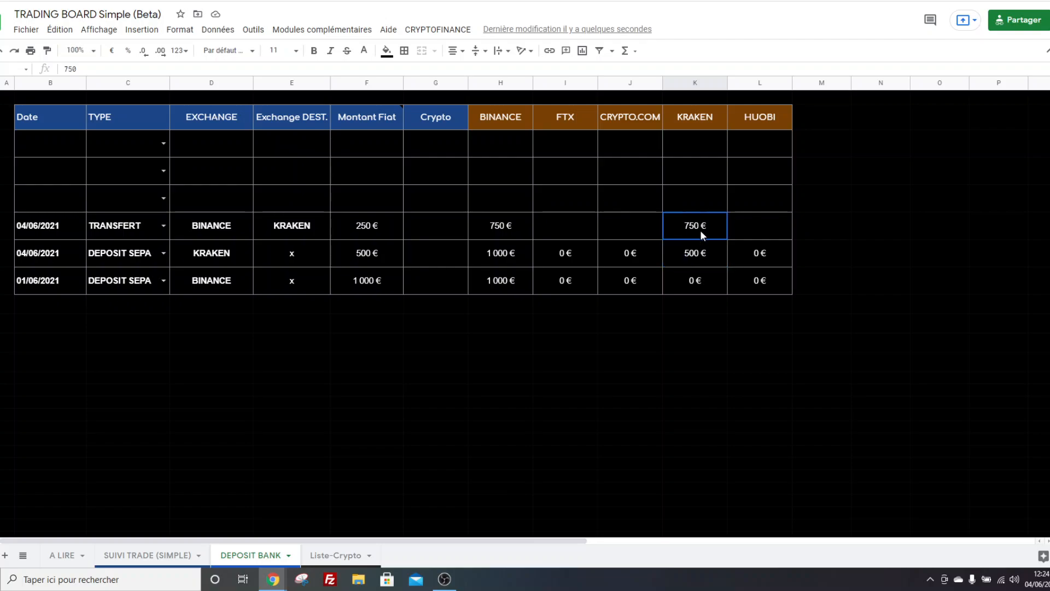
pyautogui.doubleClick(703, 232)
pyautogui.press('BackSpace')
pyautogui.press('BackSpace')
pyautogui.press('BackSpace')
pyautogui.click(703, 246)
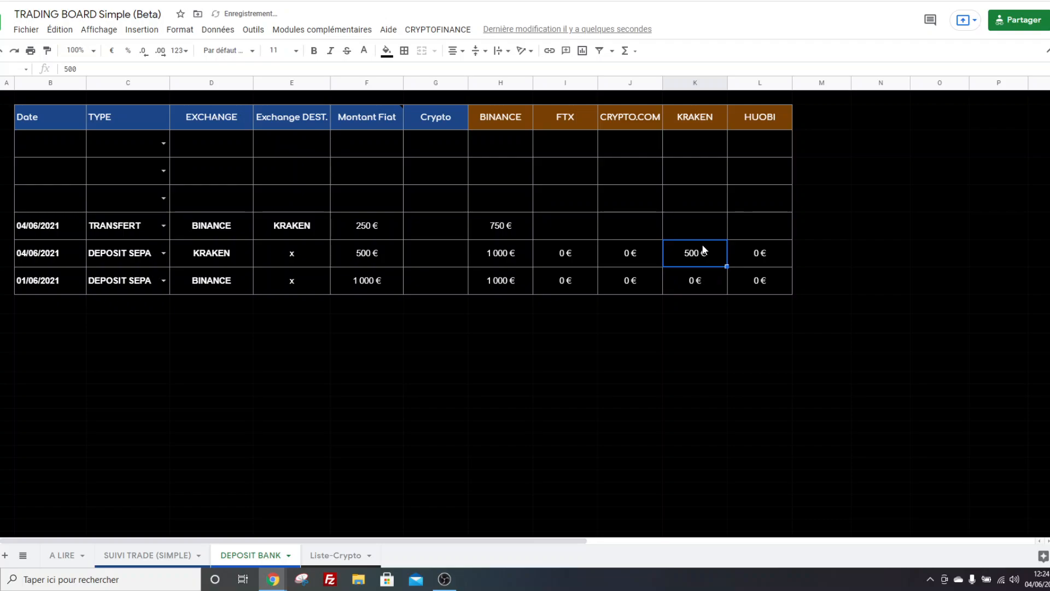
pyautogui.click(695, 222)
pyautogui.write('=')
pyautogui.click(703, 256)
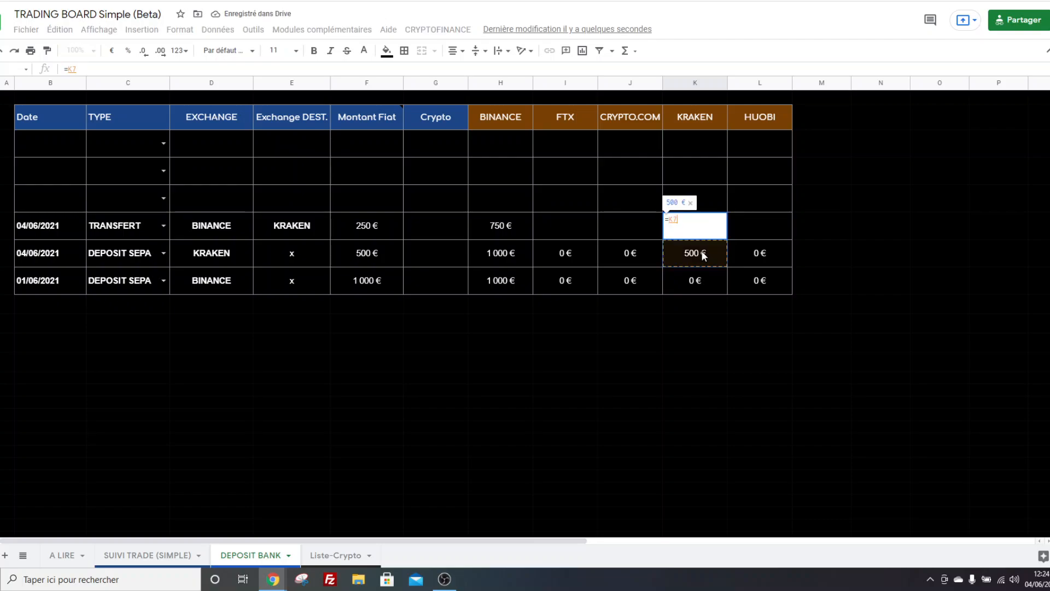
pyautogui.press('Return')
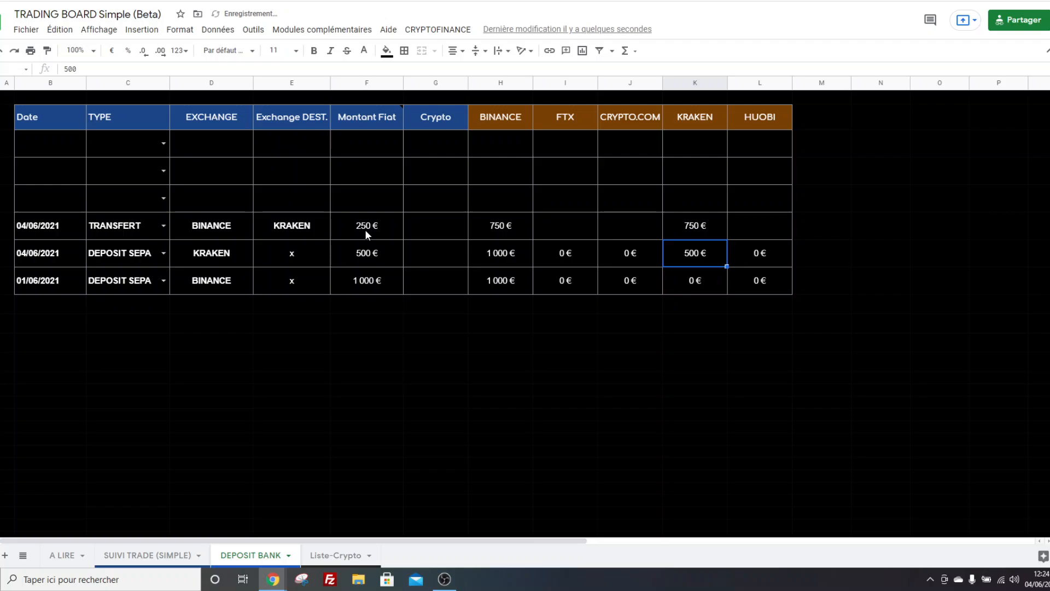
pyautogui.click(696, 233)
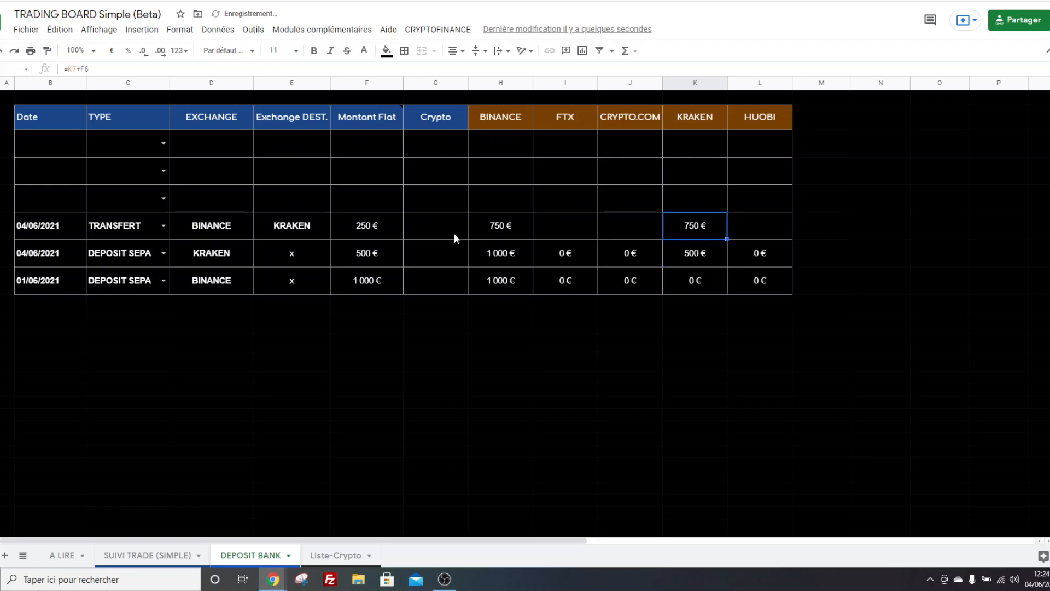
# Enter 0 as the transfer row's balance for FTX, CRYPTO.COM and HUOBI
pyautogui.click(563, 229)
pyautogui.write('0')
pyautogui.press('Tab')
pyautogui.write('0')
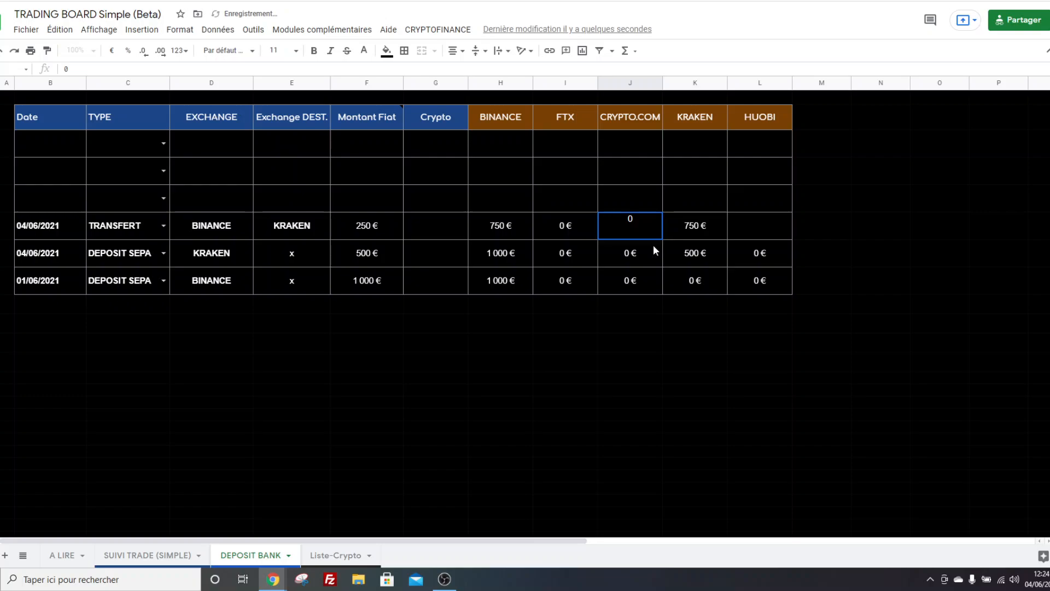
pyautogui.click(766, 224)
pyautogui.write('0')
pyautogui.press('Return')
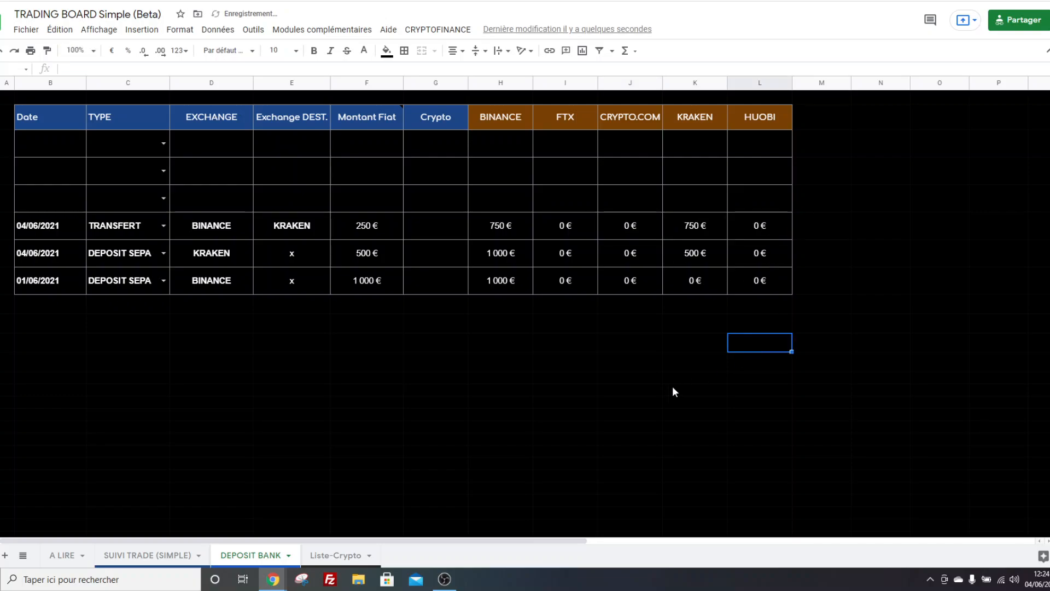
# Fill the whole transfer row, from its date to the HUOBI balance, with dark blue
pyautogui.click(780, 234)
pyautogui.hotkey('shift', 'space')
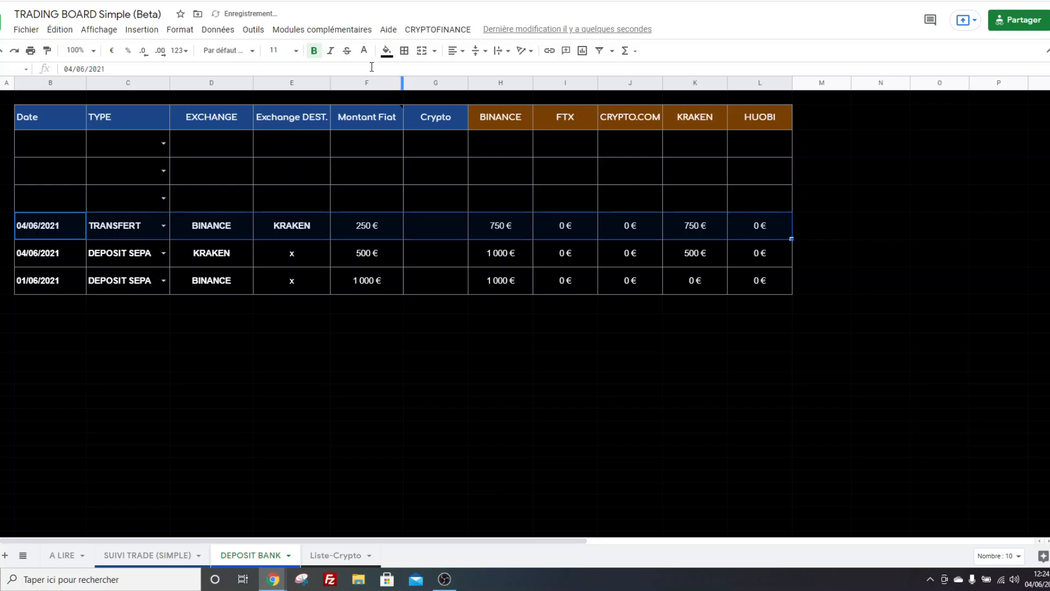
pyautogui.click(386, 50)
pyautogui.click(468, 183)
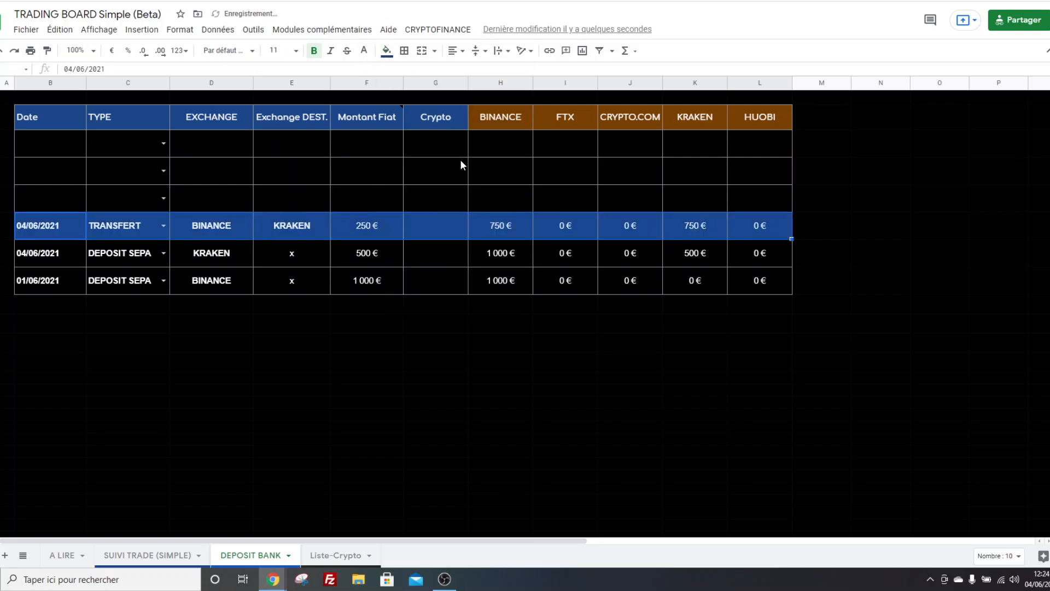
pyautogui.click(759, 304)
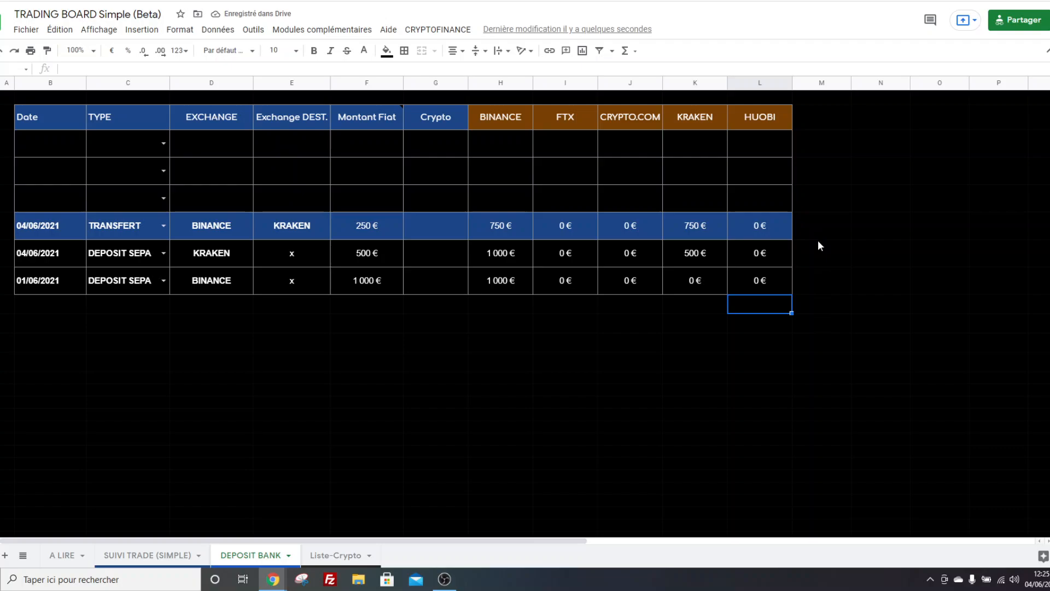
# Enter the formula =SOMME(H6:L6) beside the transfer row's HUOBI balance to total its exchange balances
pyautogui.click(818, 229)
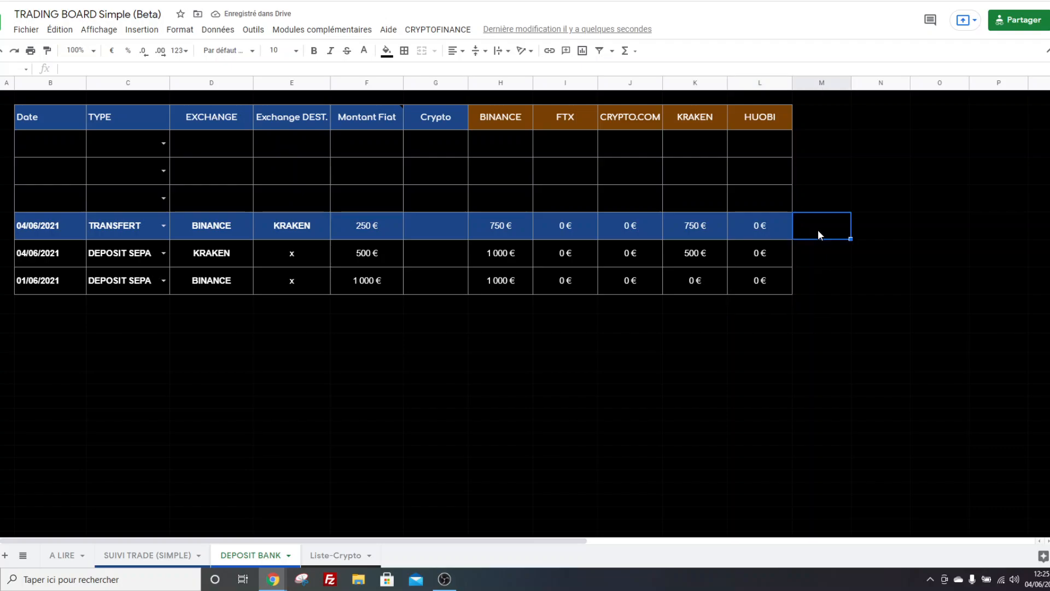
pyautogui.write('=')
pyautogui.moveTo(503, 224); pyautogui.dragTo(759, 227)
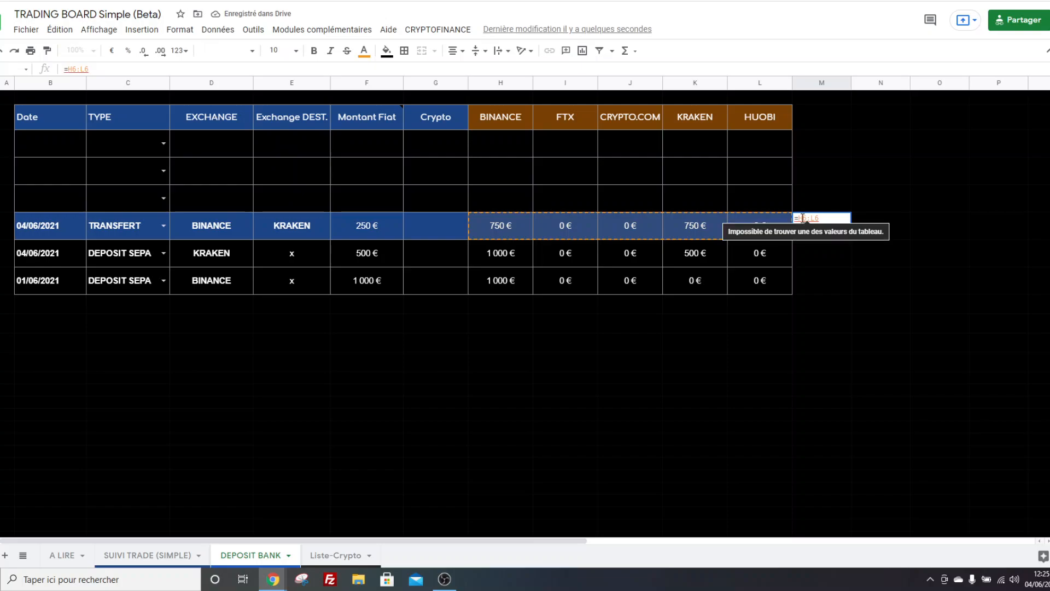
pyautogui.click(800, 218)
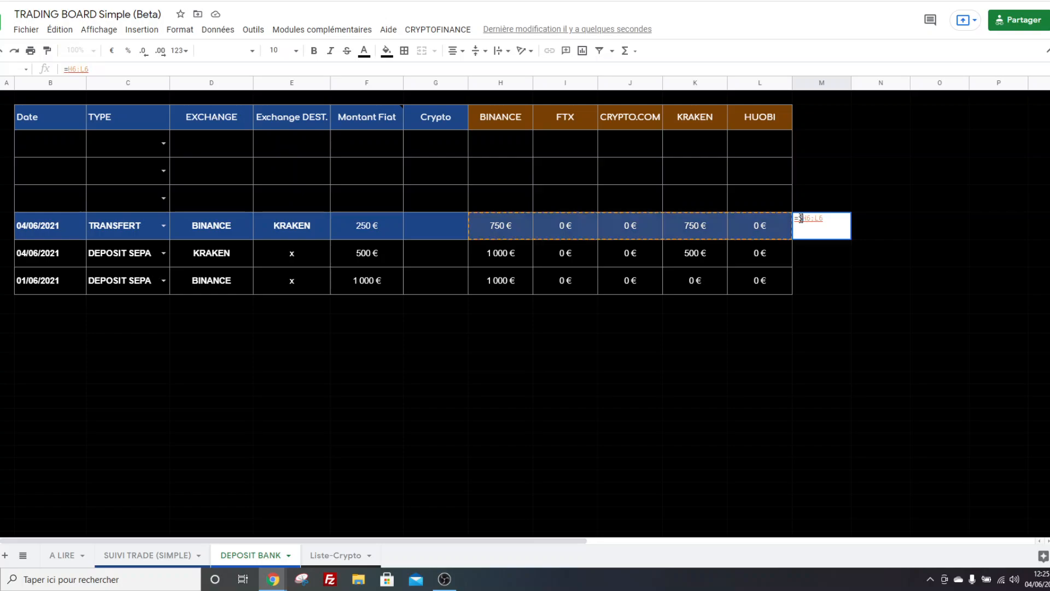
pyautogui.write('$')
pyautogui.press('BackSpace')
pyautogui.write('SOMME(')
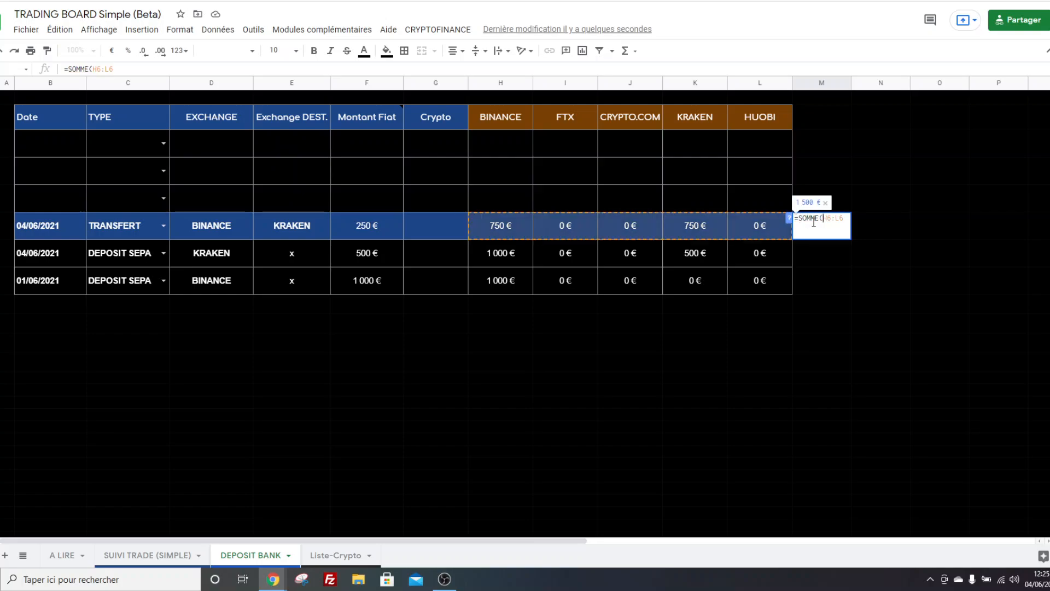
pyautogui.click(847, 221)
pyautogui.write(')')
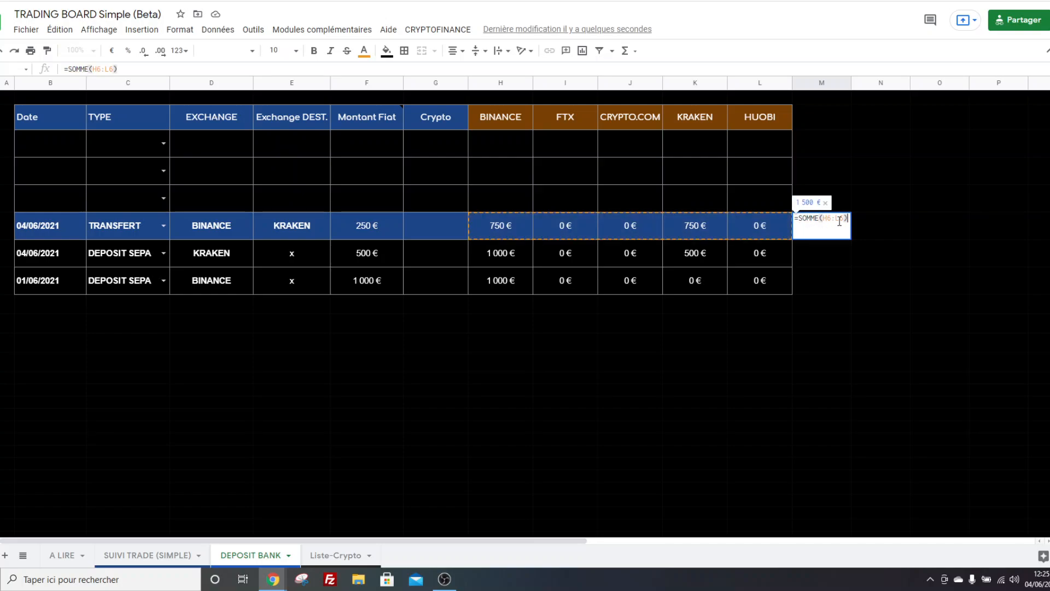
# Center the transfer row's total in column M and set its font size to 12
pyautogui.click(455, 59)
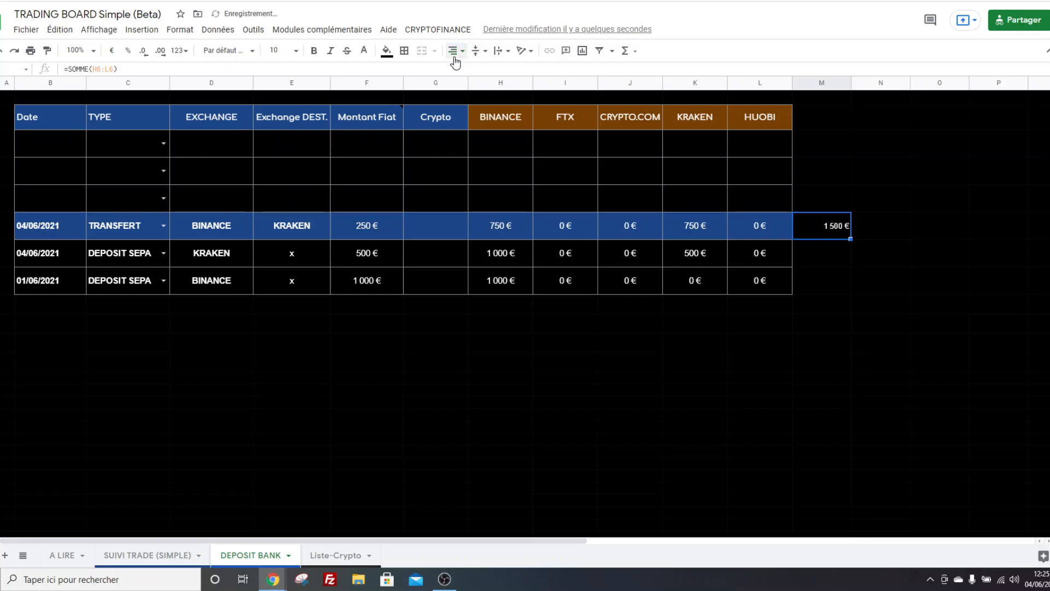
pyautogui.click(455, 59)
pyautogui.click(469, 73)
pyautogui.click(296, 51)
pyautogui.click(282, 182)
pyautogui.doubleClick(801, 229)
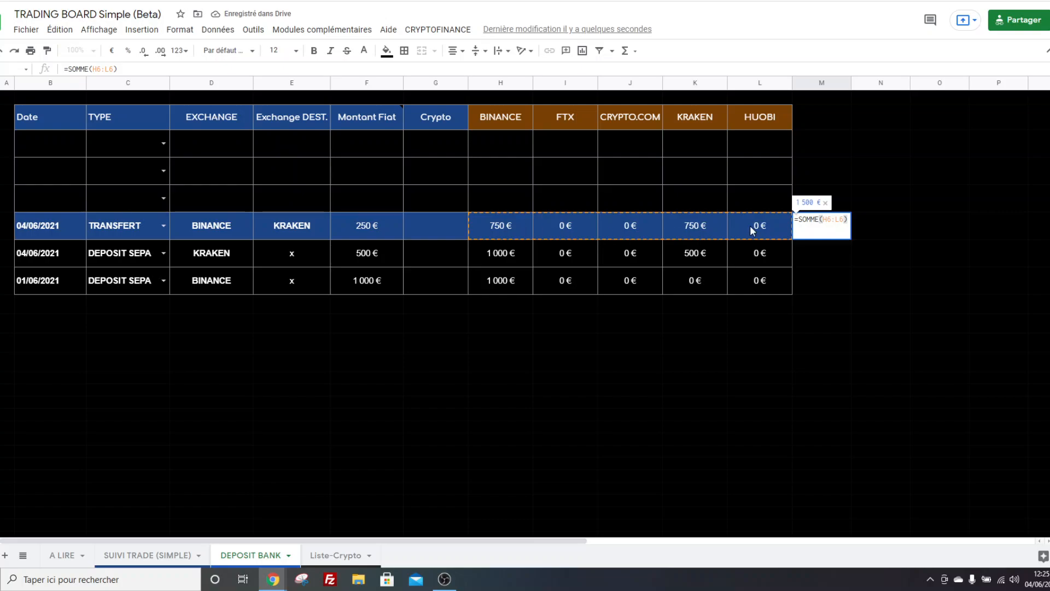
pyautogui.click(817, 257)
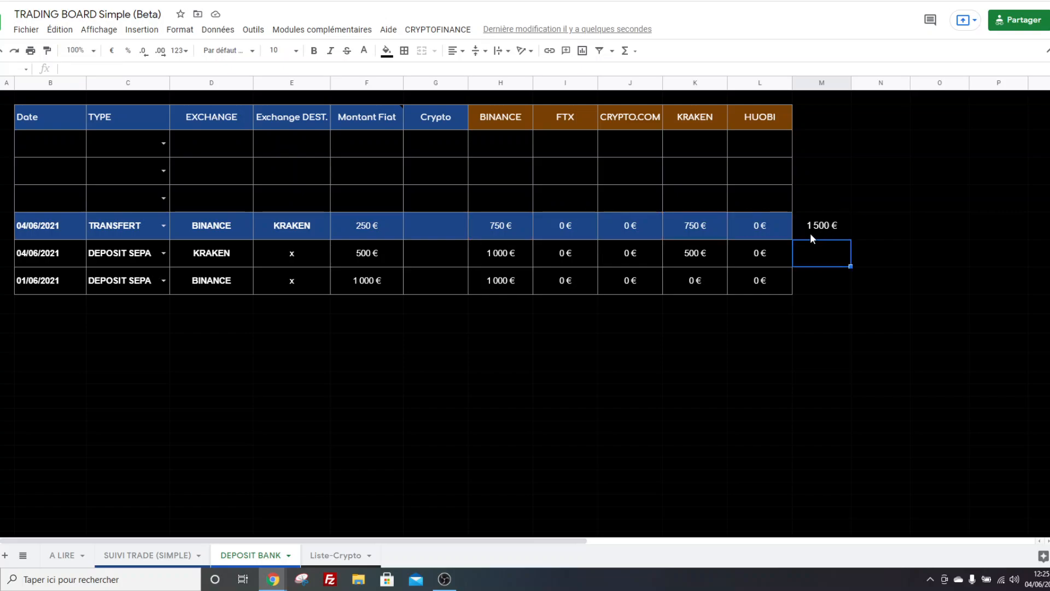
pyautogui.click(825, 229)
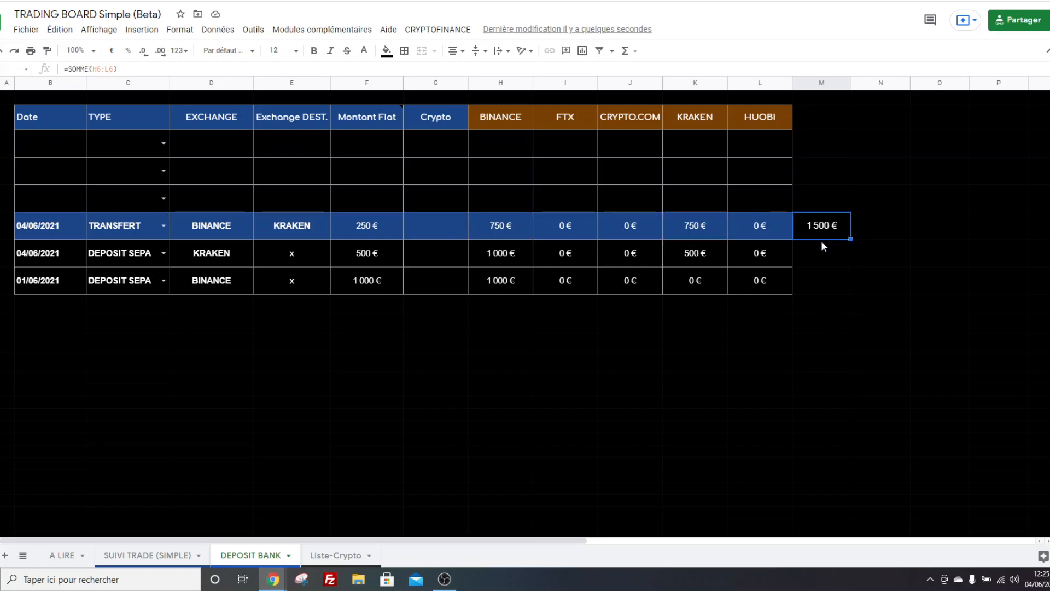
# Look through the SUIVI TRADE (SIMPLE), Liste-Crypto and DEPOSIT BANK sheets, and examine the deposit summary and trade table on SUIVI TRADE (SIMPLE)
pyautogui.click(146, 555)
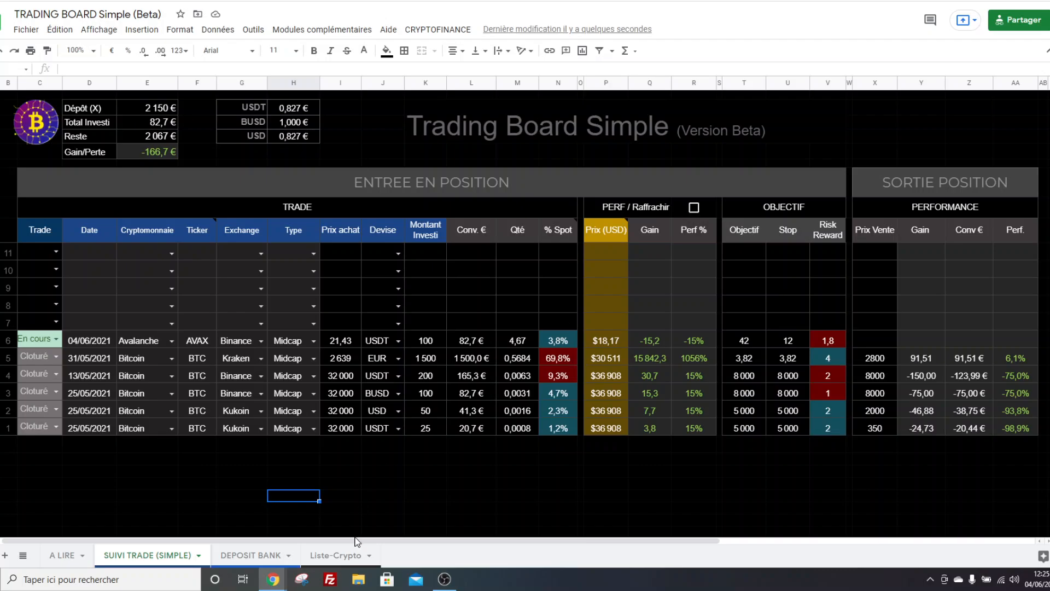
pyautogui.click(345, 556)
pyautogui.click(256, 555)
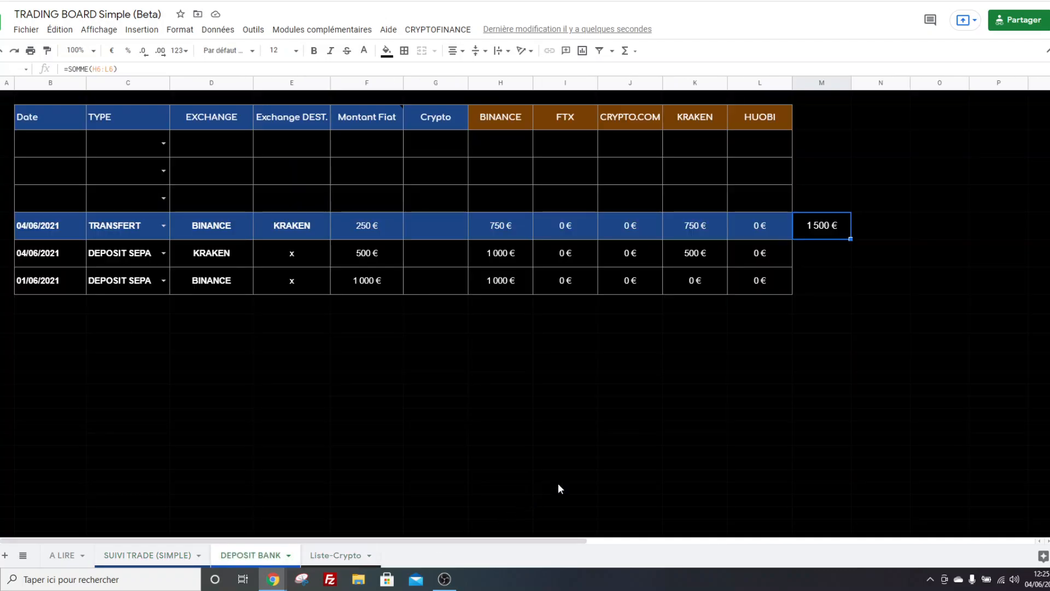
pyautogui.hotkey('ctrl', 'shift', 'pageup')
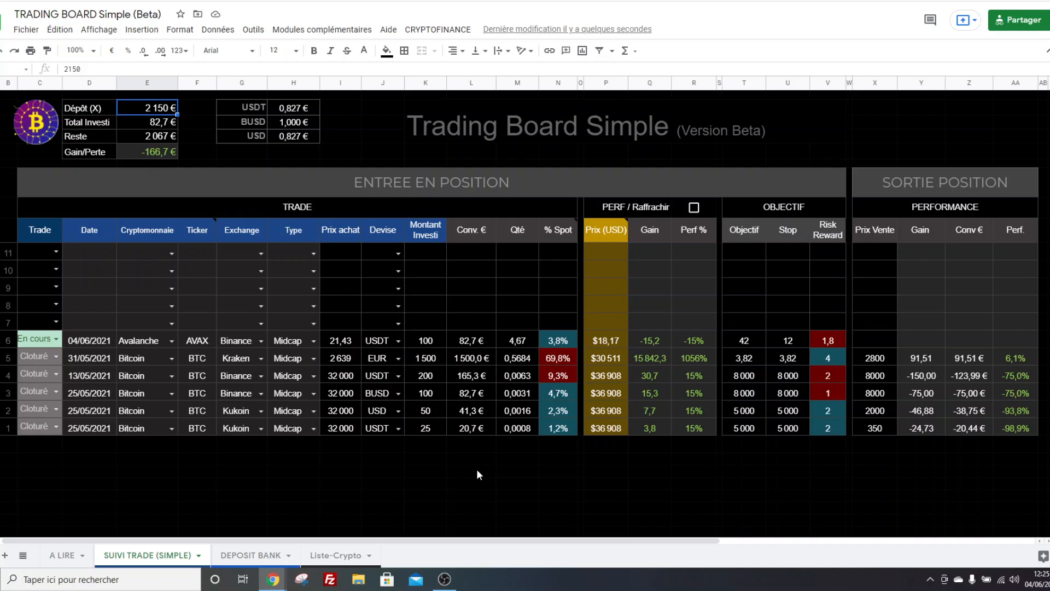
pyautogui.click(477, 472)
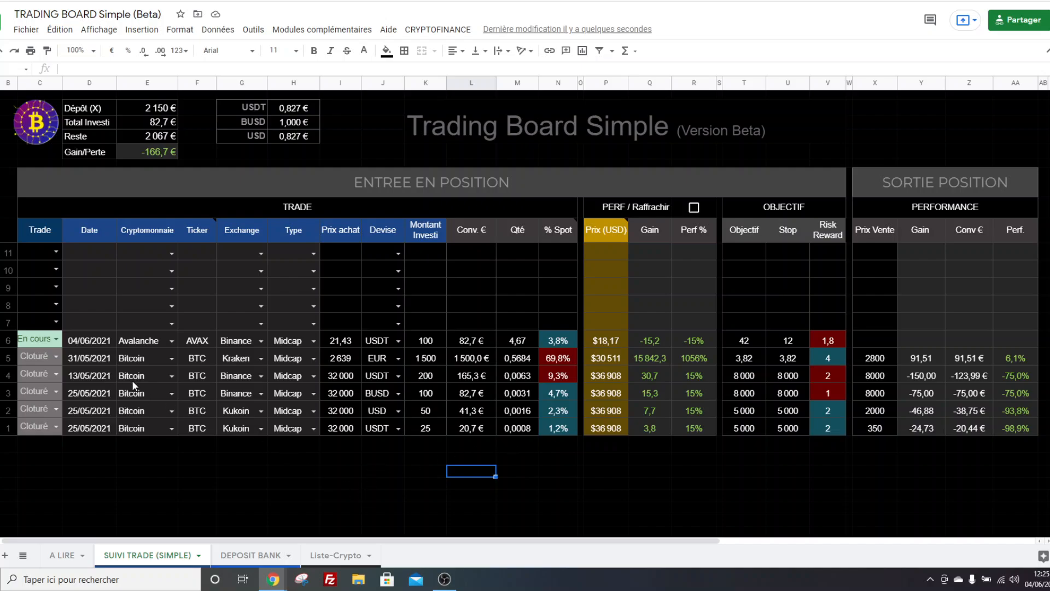
pyautogui.scroll(-1, 264, 418)
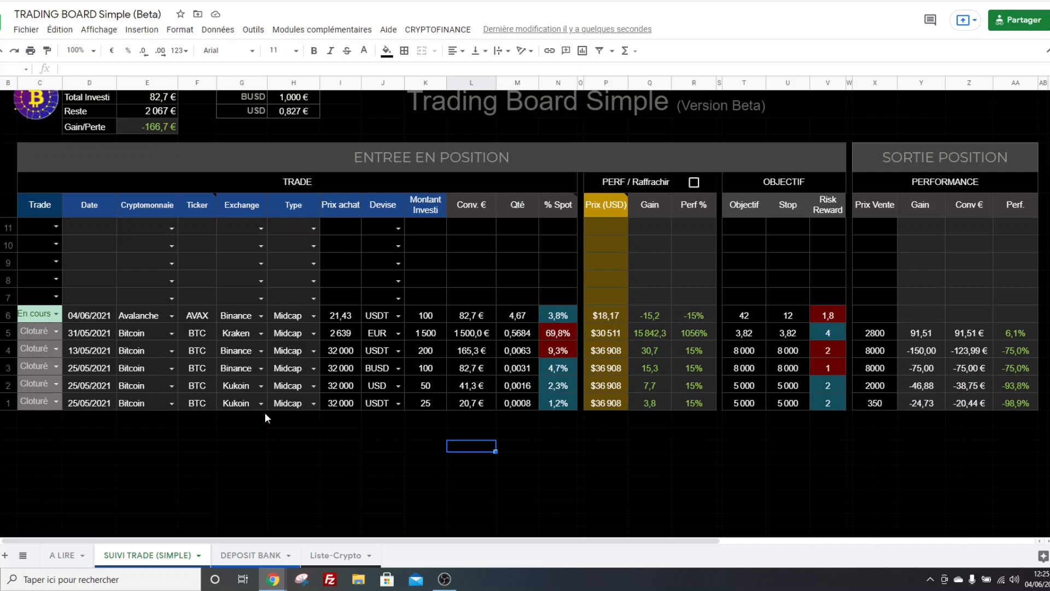
pyautogui.scroll(-1, 265, 417)
pyautogui.scroll(2, 264, 418)
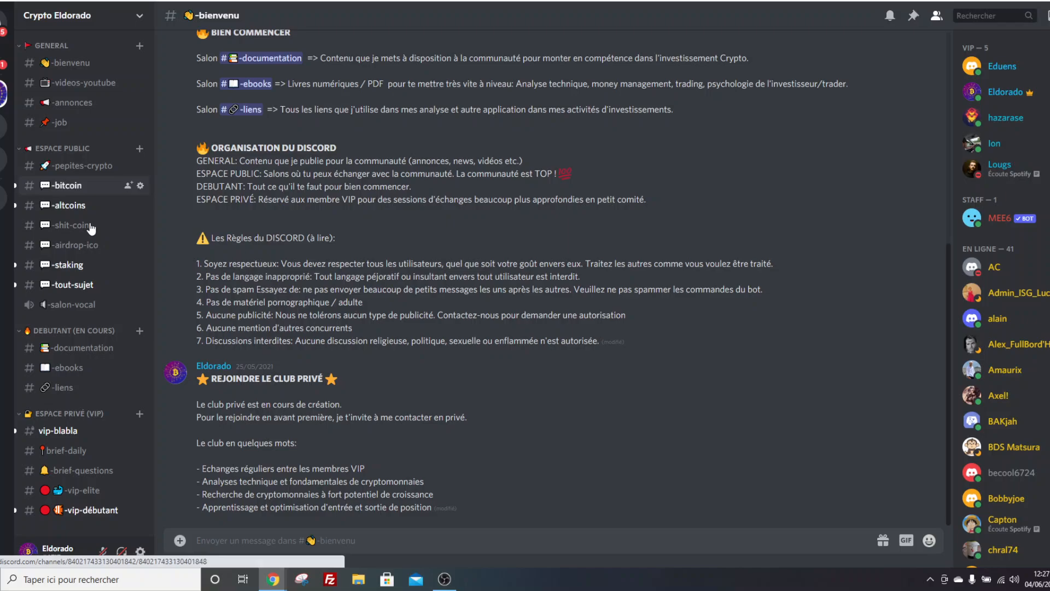
# Switch to the Crypto Eldorado server on Discord and view the public bitcoin channel
pyautogui.click(68, 185)
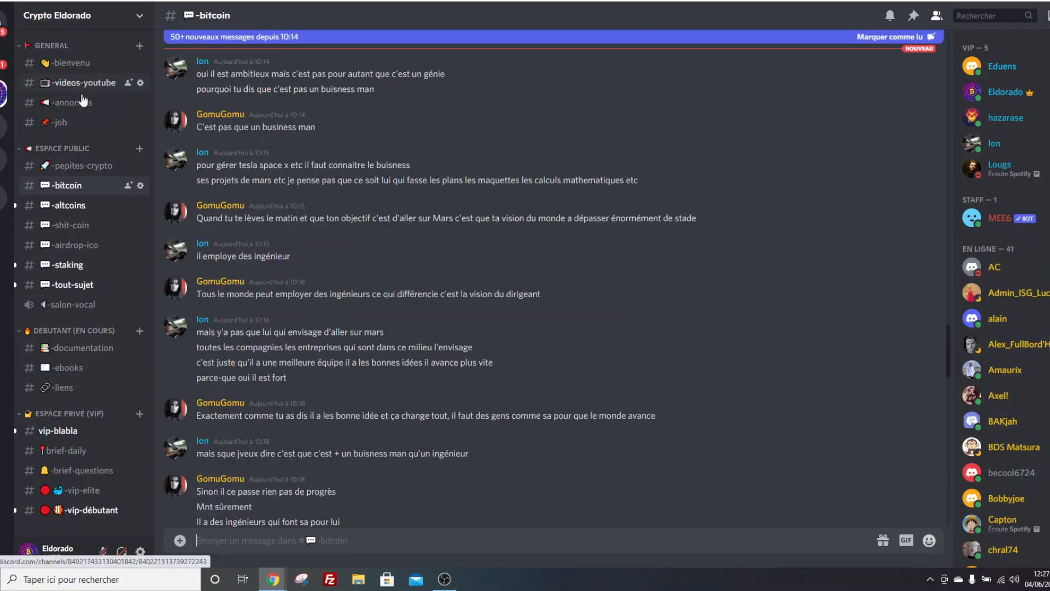